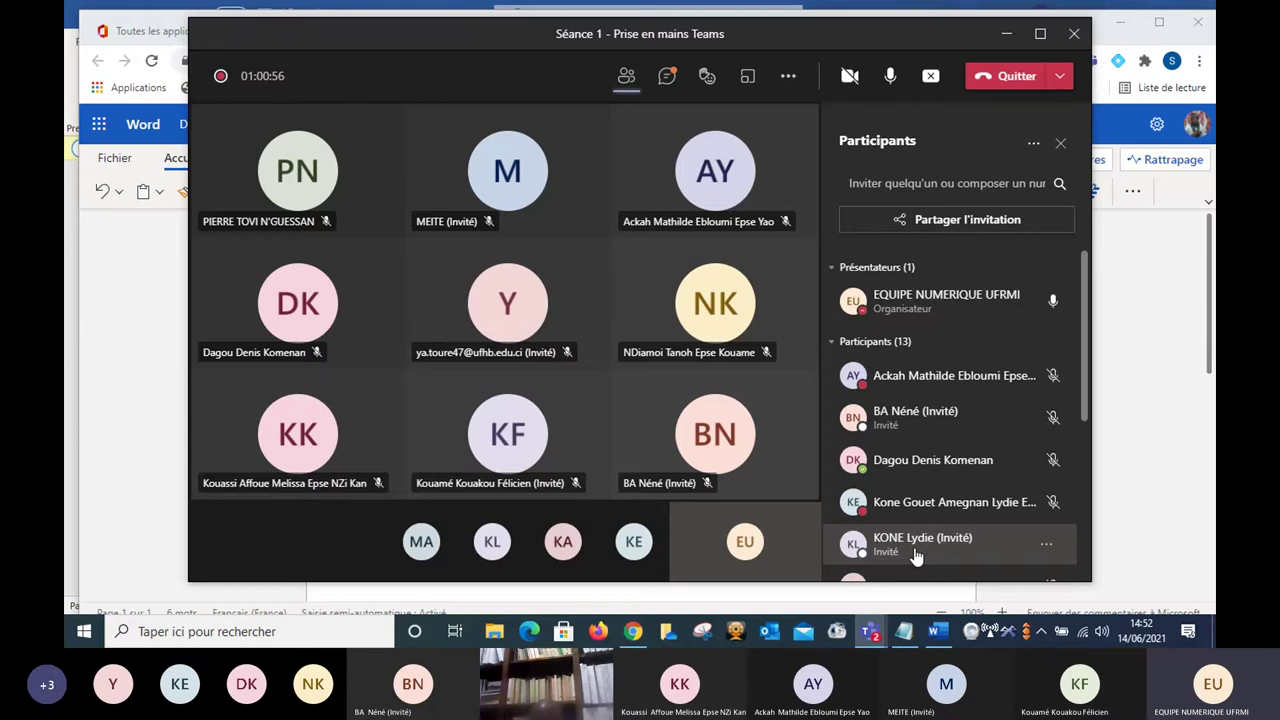
Mute every participant in the Séance 1 meeting using 'Désactiver tous les micros'.
click(163, 401)
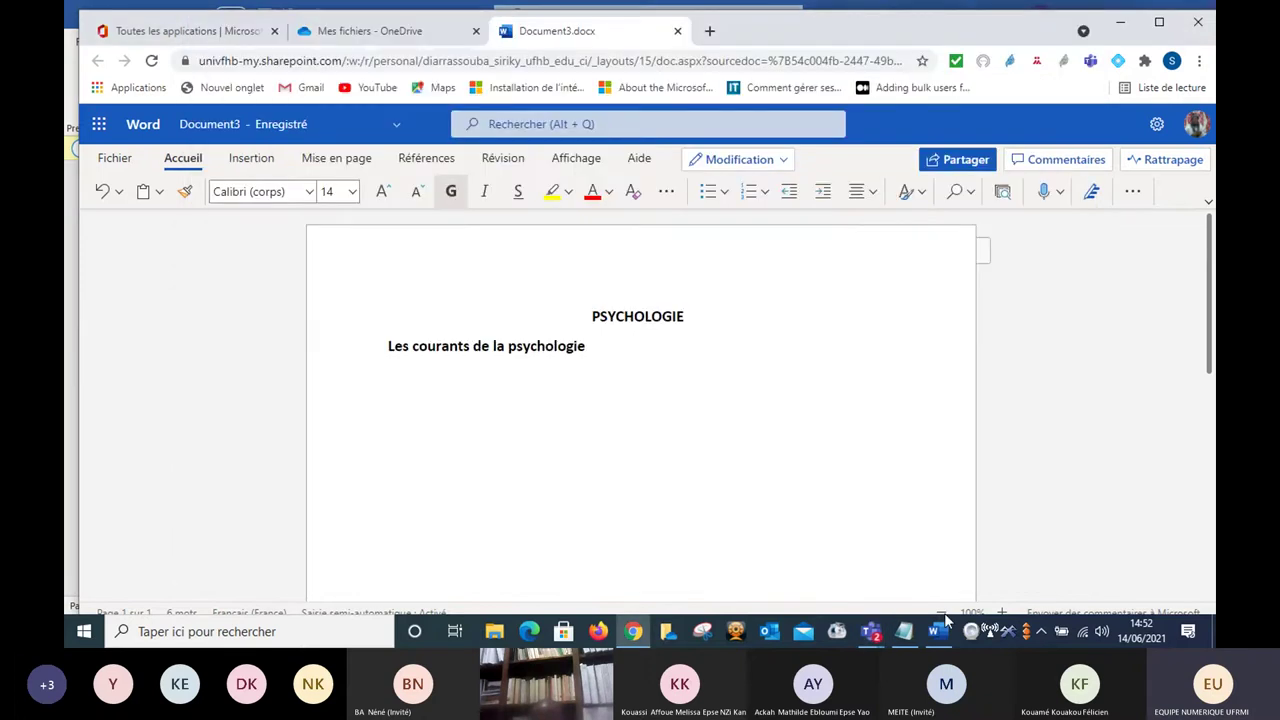
mouse_move(887, 638)
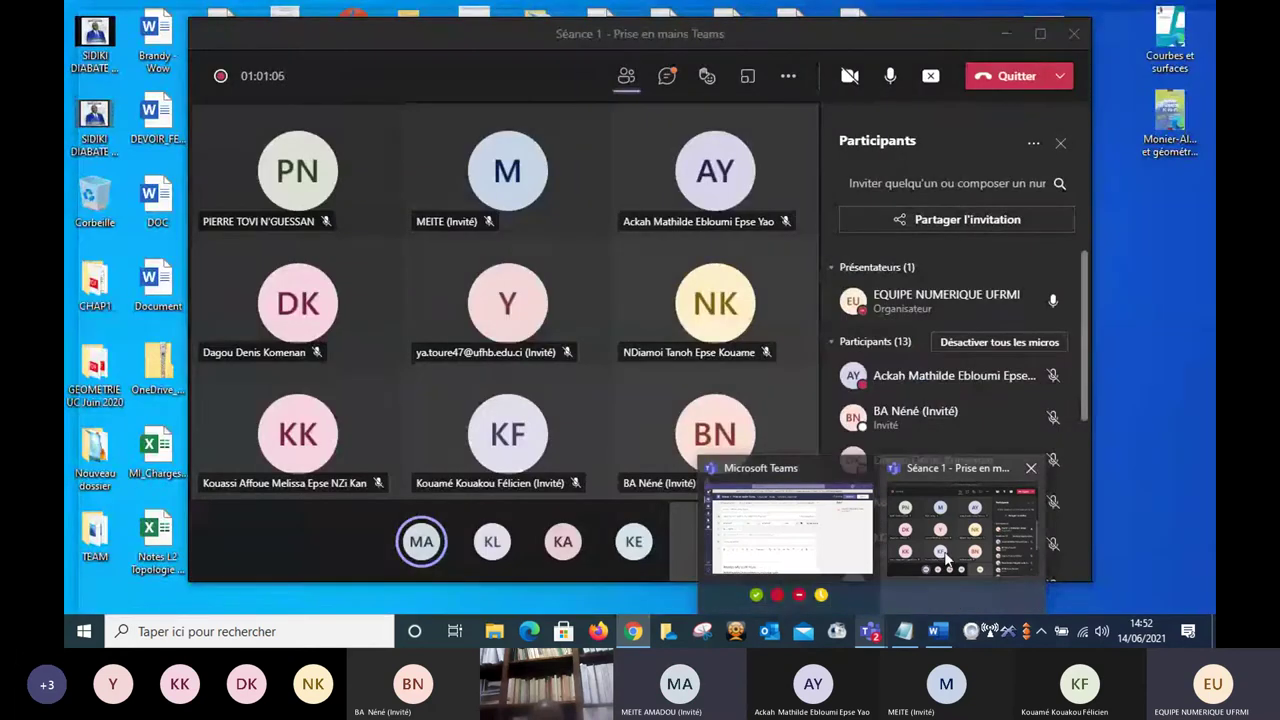
click(947, 558)
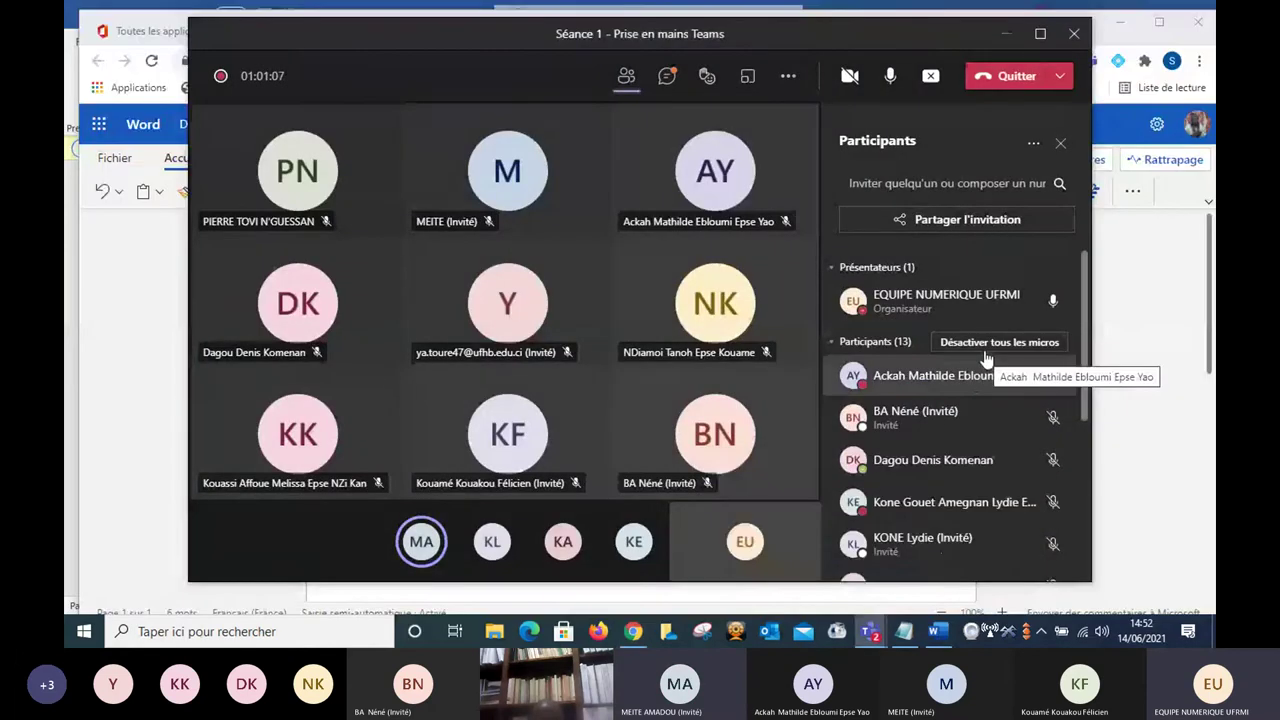
click(980, 342)
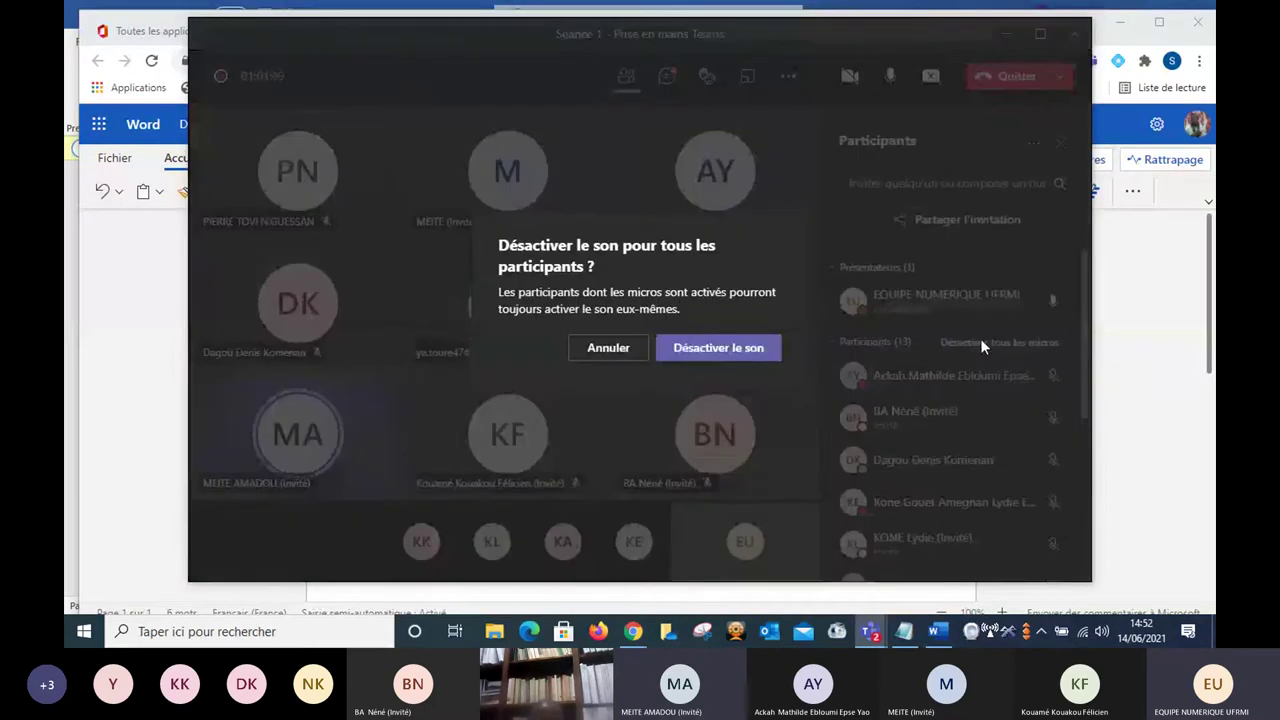
click(743, 347)
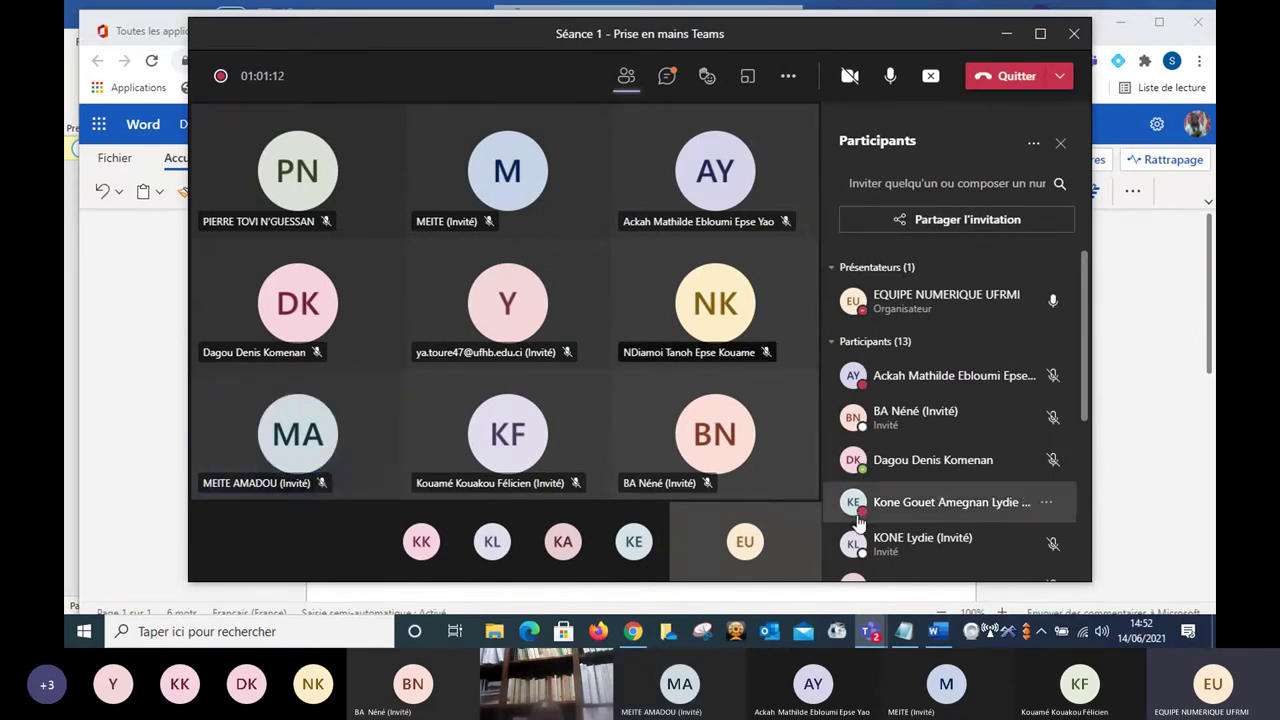
Return to the main Teams window and close the meeting details to show the channel posts.
mouse_move(870, 631)
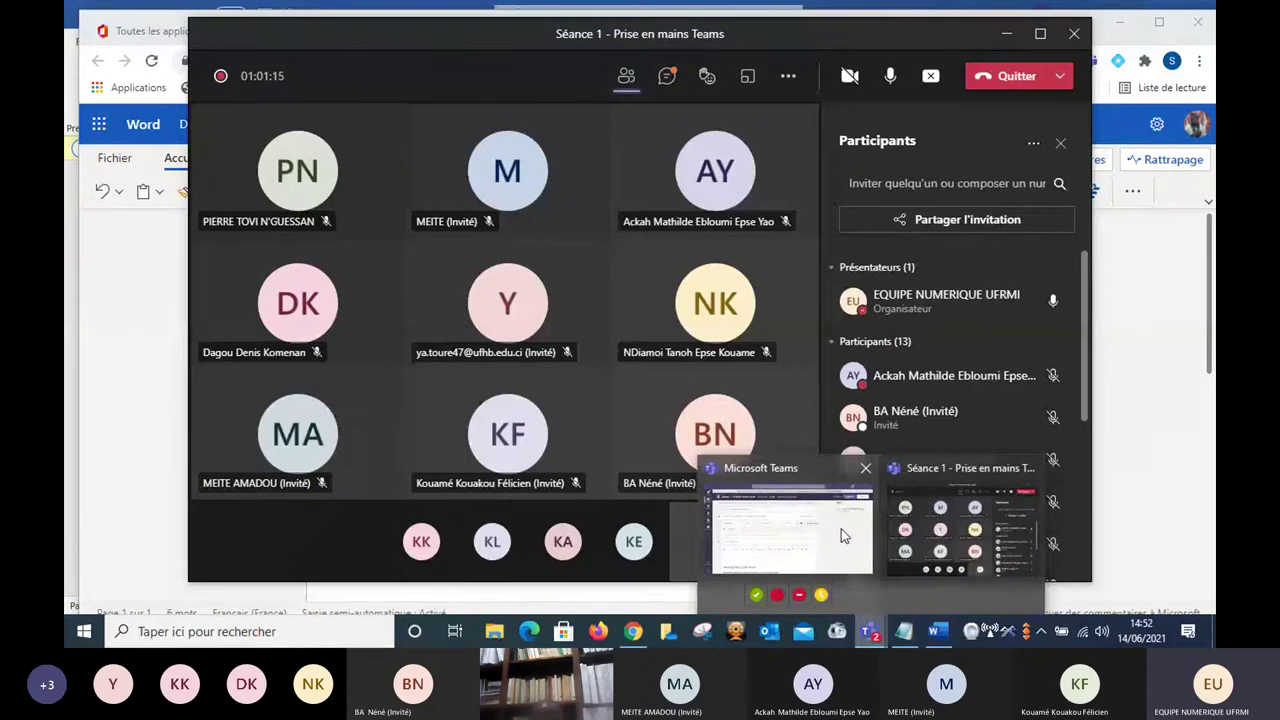
click(841, 529)
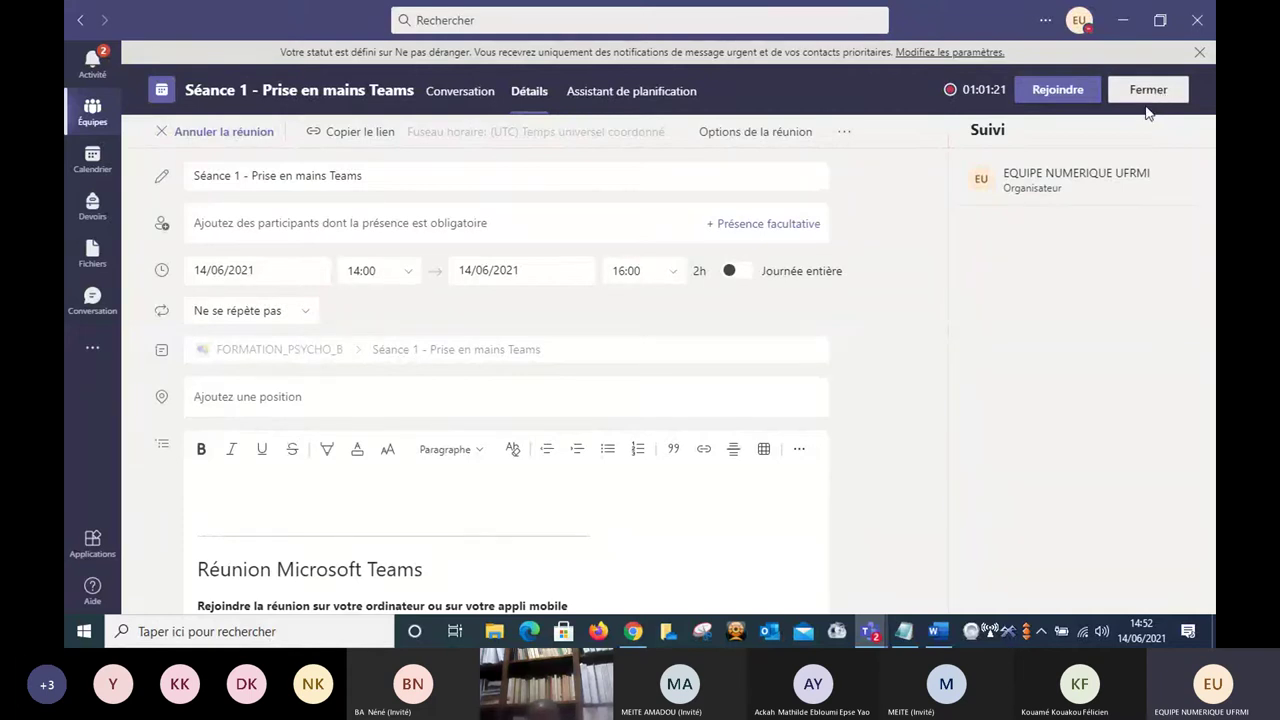
click(1148, 92)
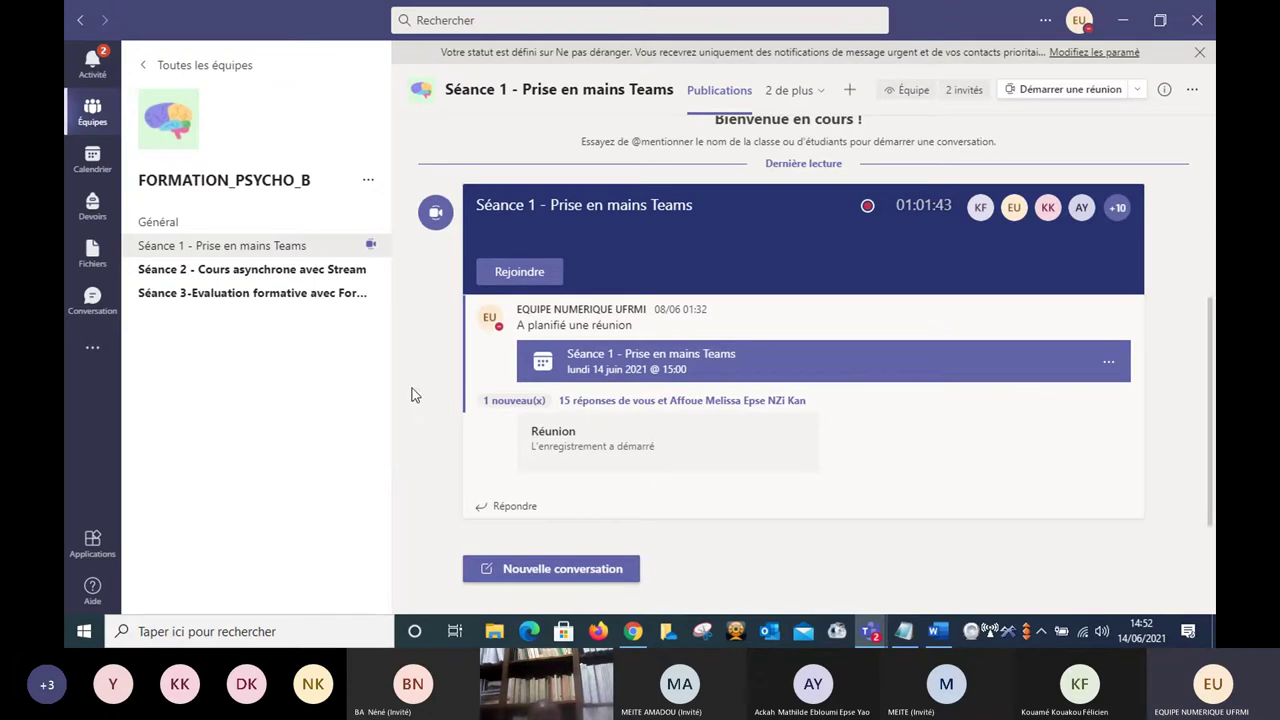
From Toutes les équipes, go to 'Rejoindre ou créer une équipe'.
click(212, 66)
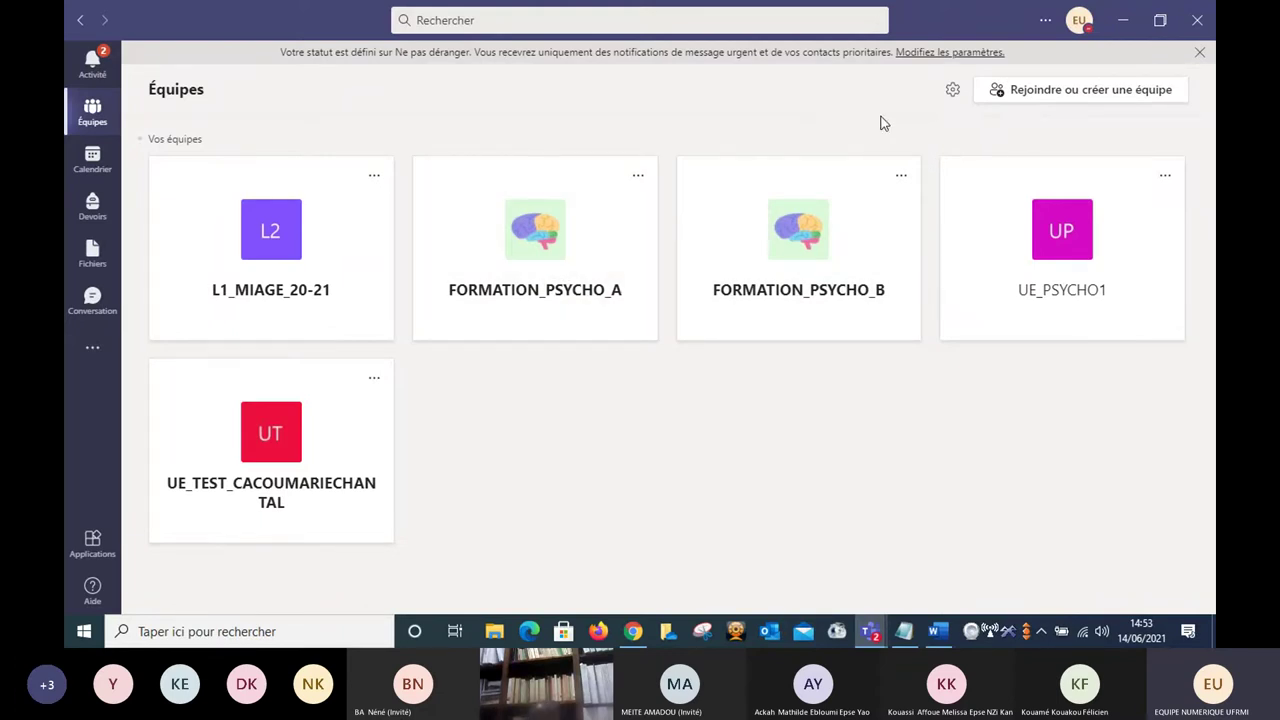
click(1073, 100)
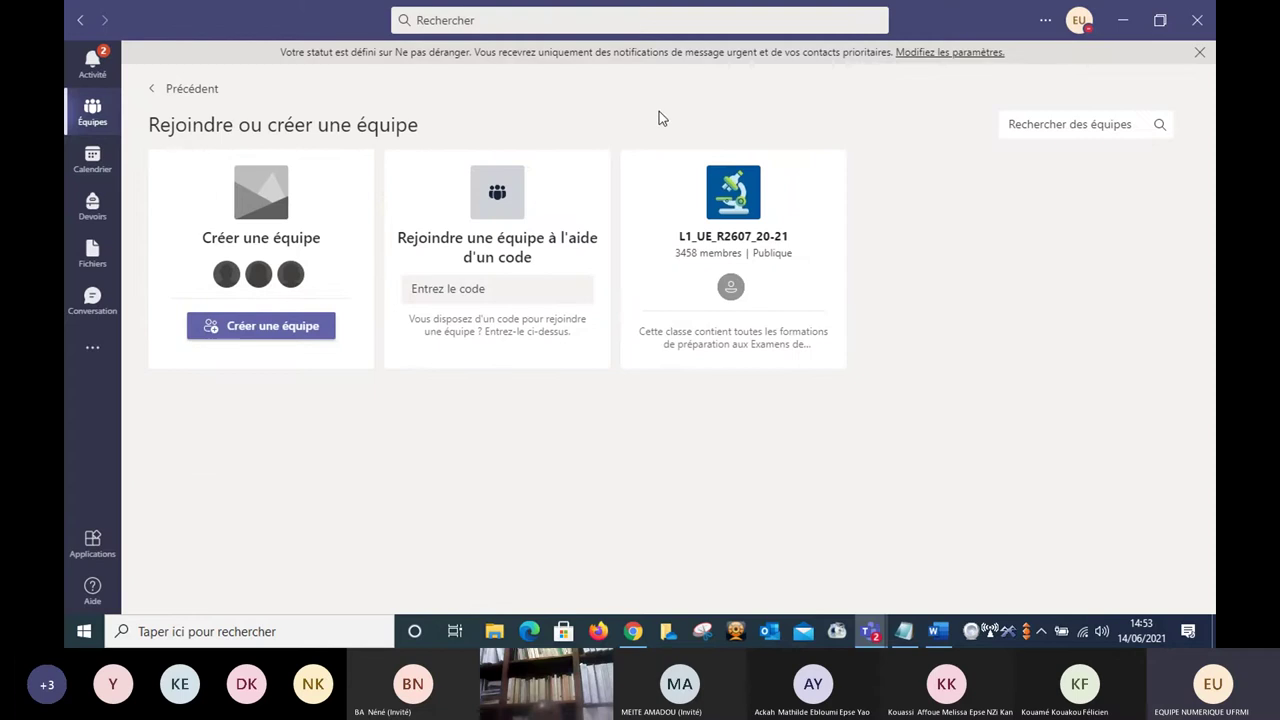
Start creating a new team of the Classe type.
click(261, 328)
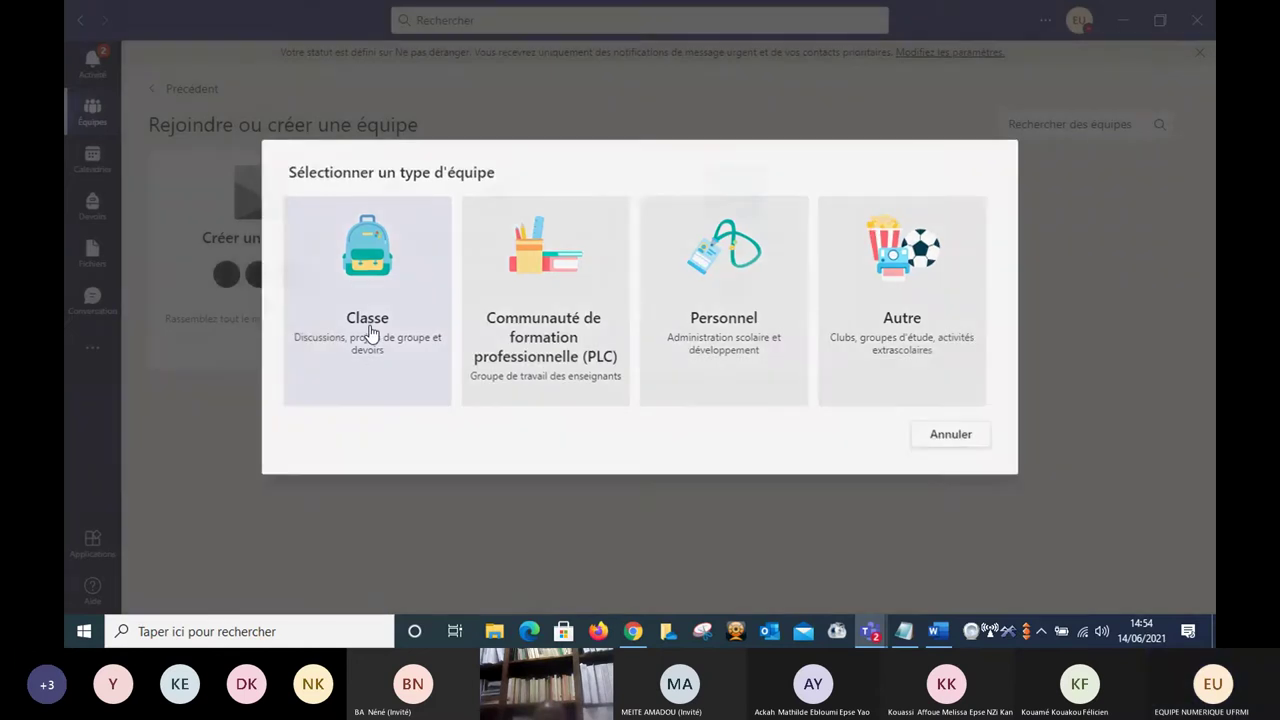
click(370, 332)
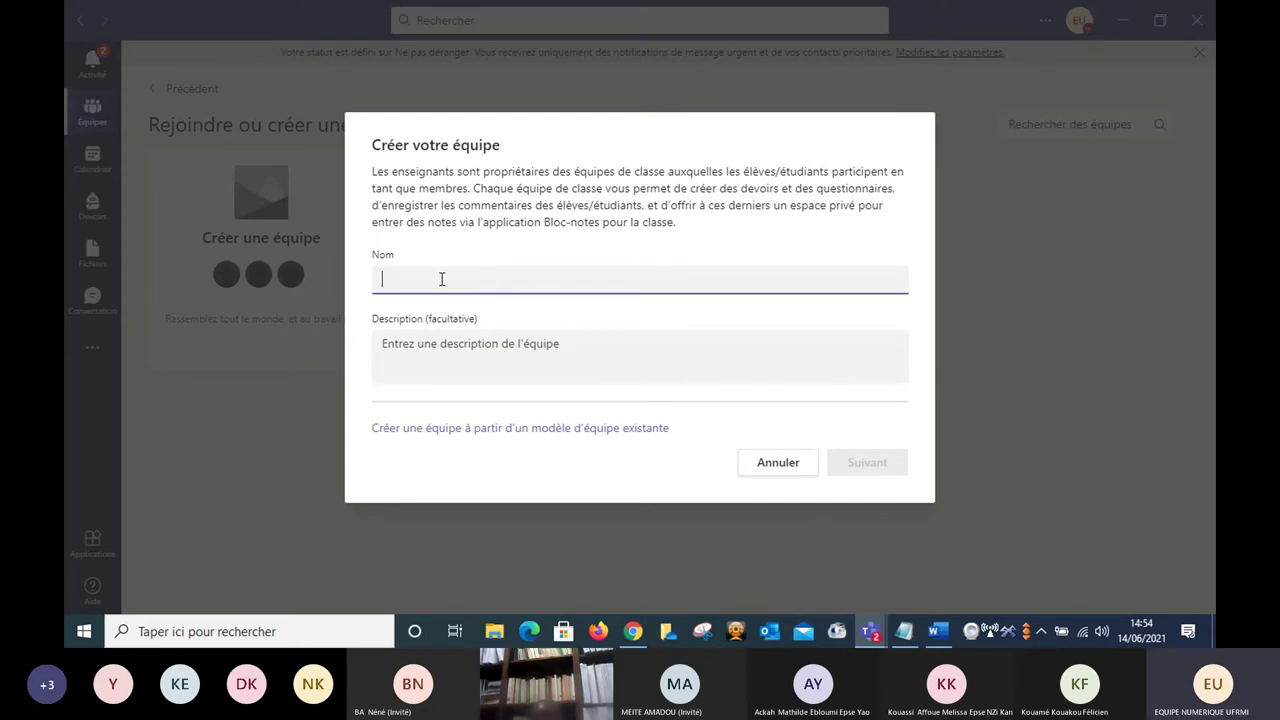
Name the class team UE_PSYCHO2 and create it.
text(PS)
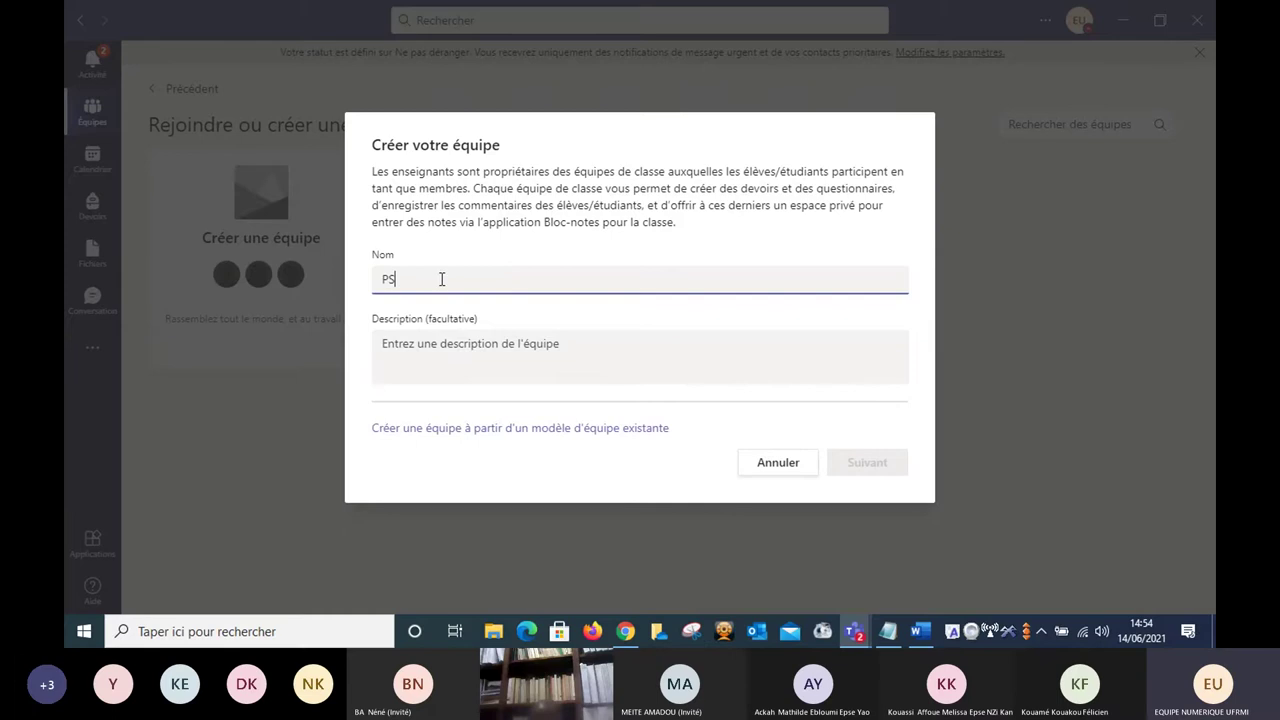
text(YCHO2)
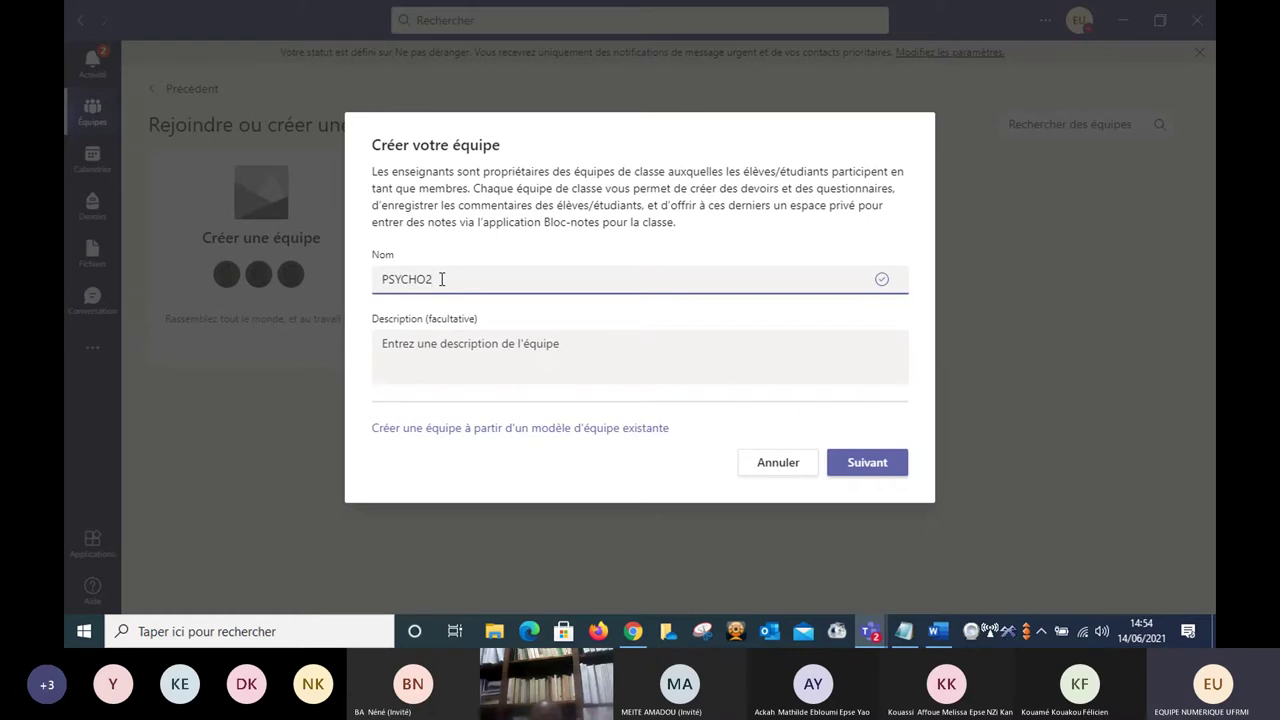
key(Home)
text(UE_)
click(866, 466)
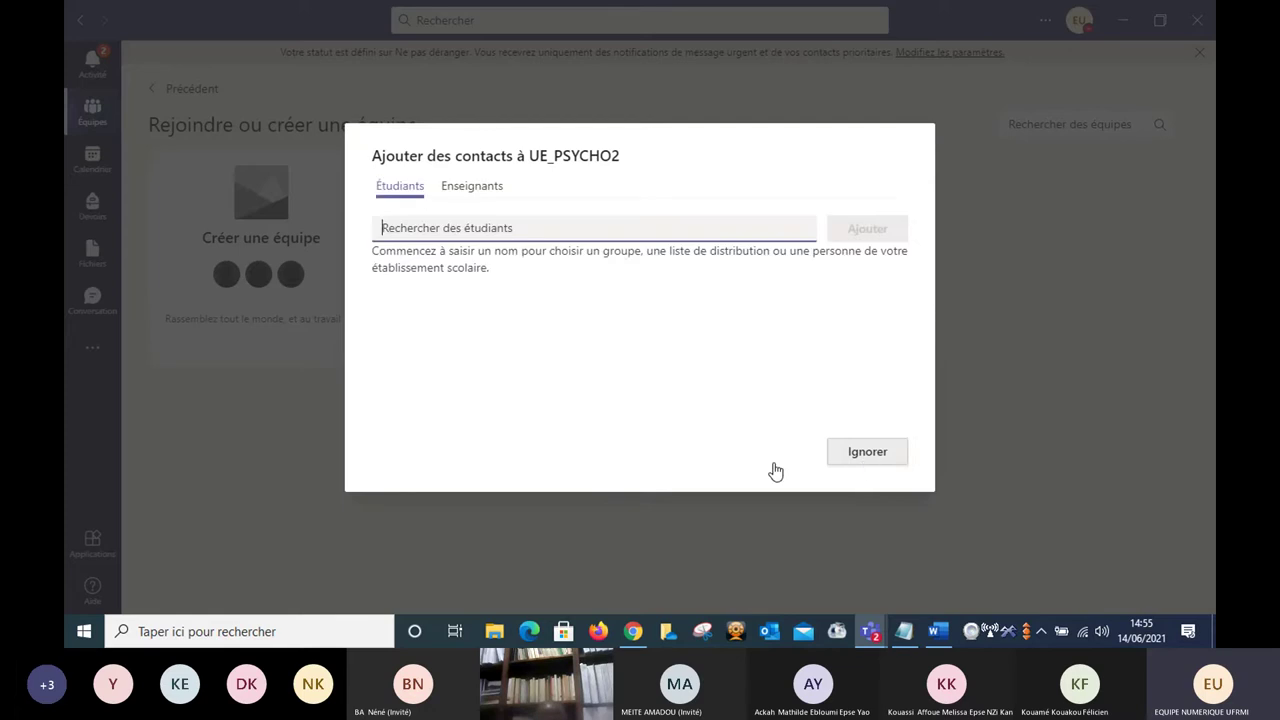
Try the Étudiants and Enseignants search fields in the add-contacts dialog without adding anyone.
click(443, 231)
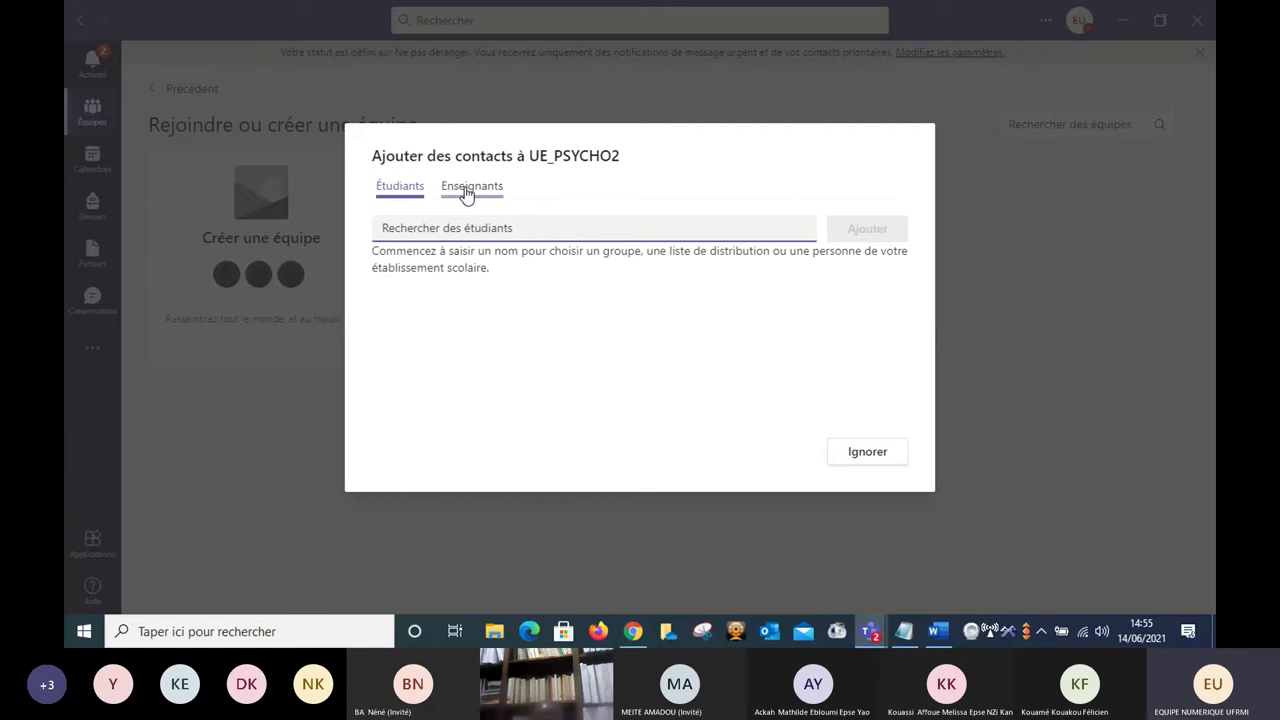
click(474, 191)
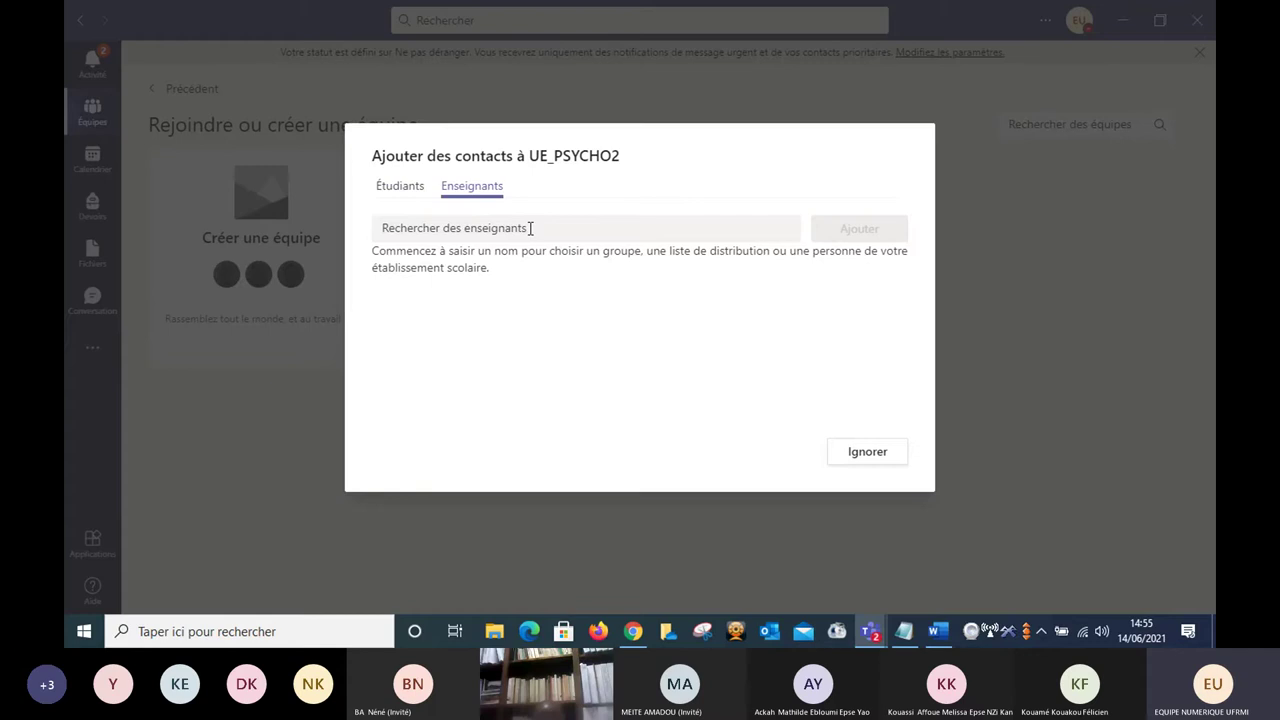
click(531, 228)
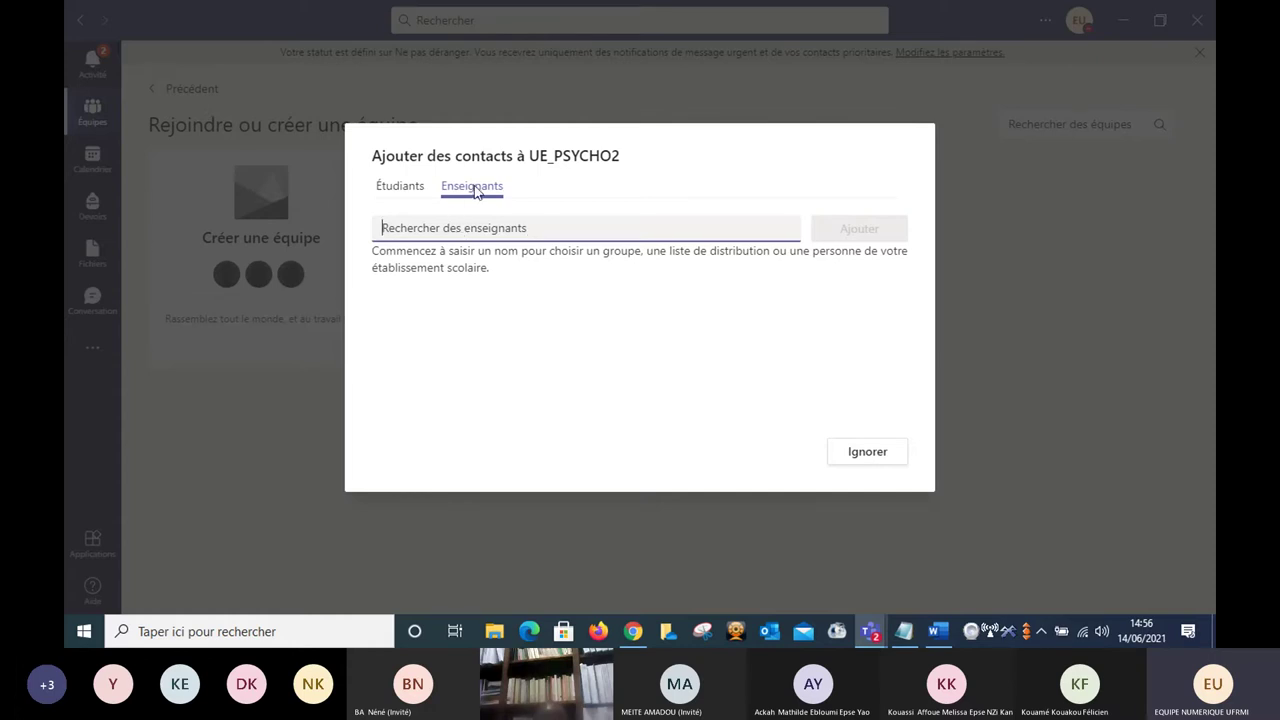
click(400, 192)
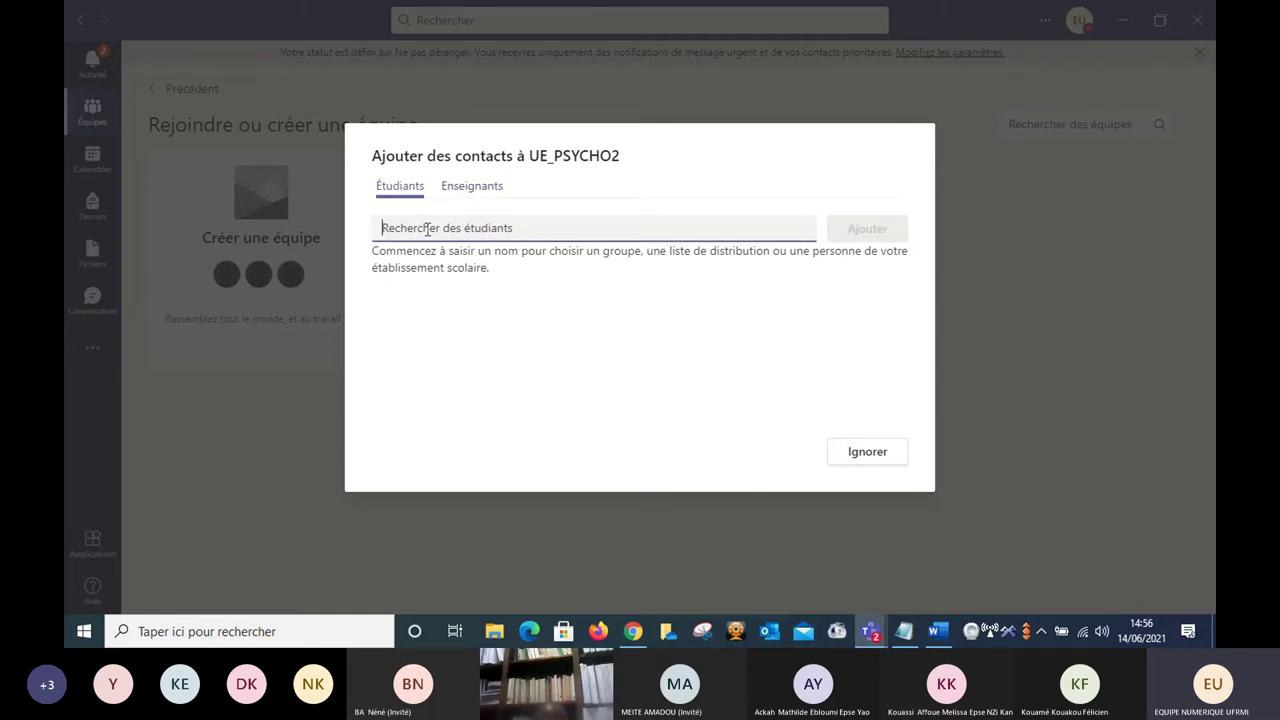
click(475, 192)
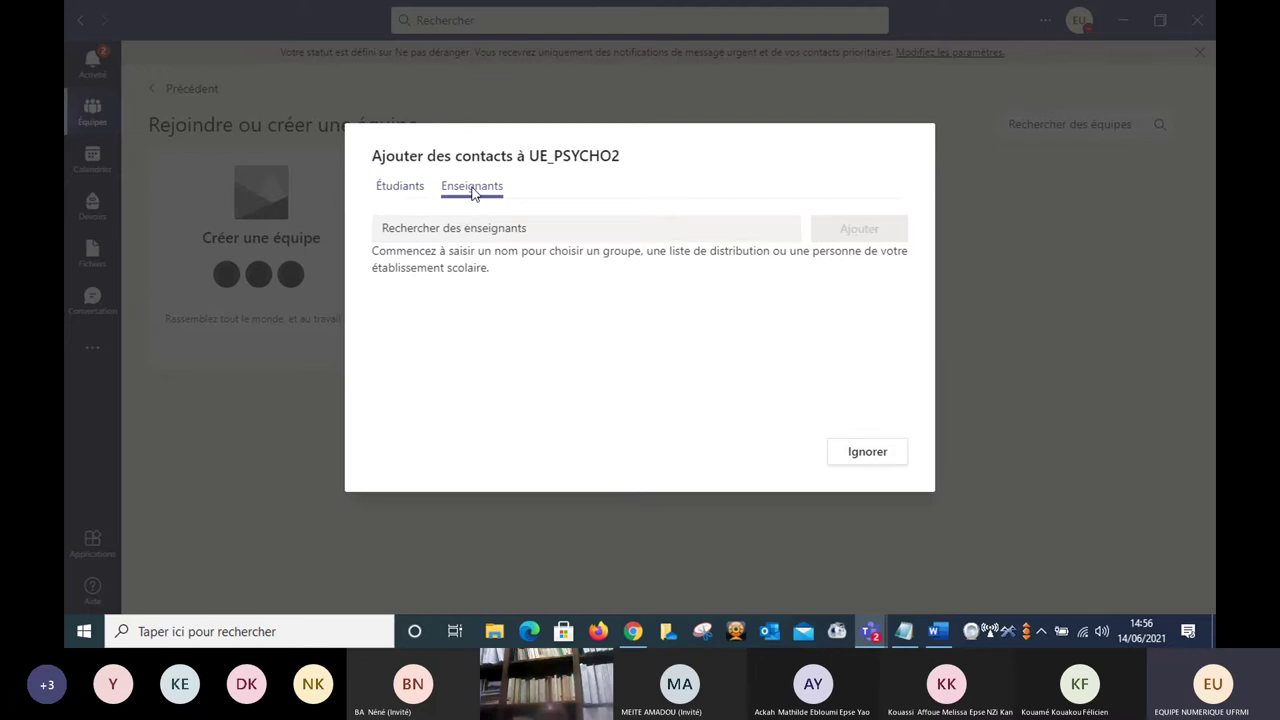
click(500, 230)
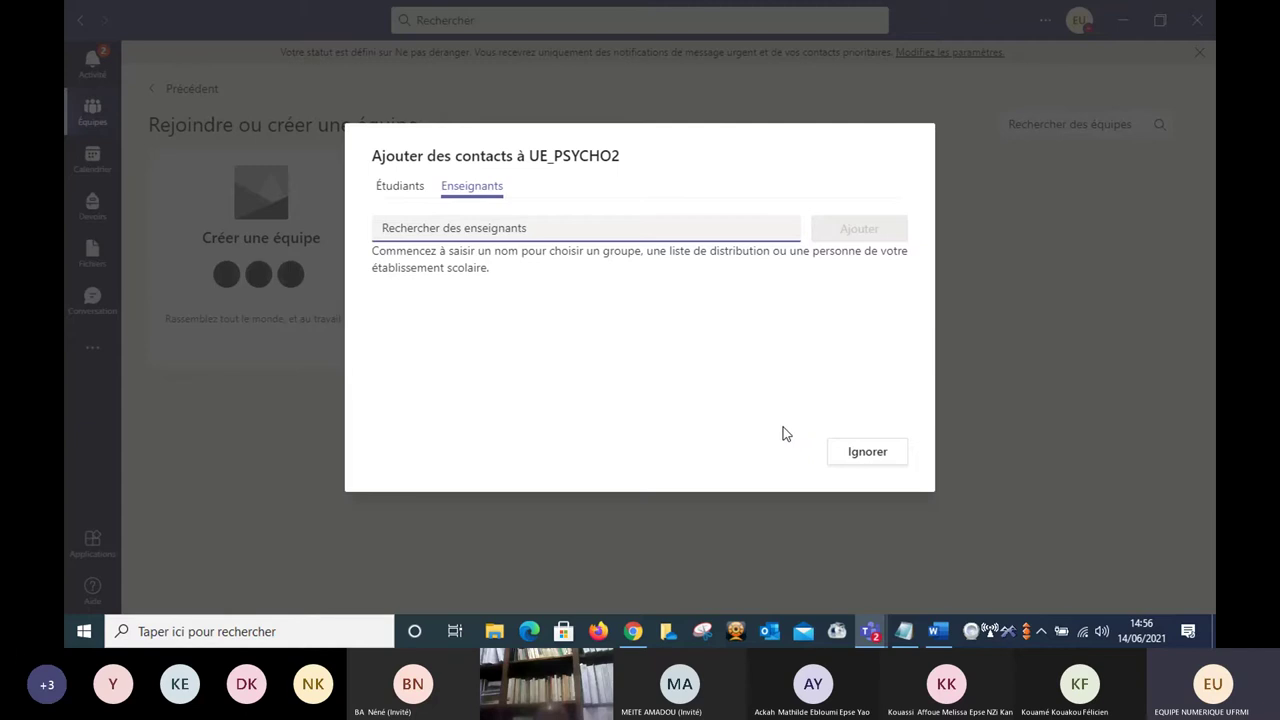
click(869, 455)
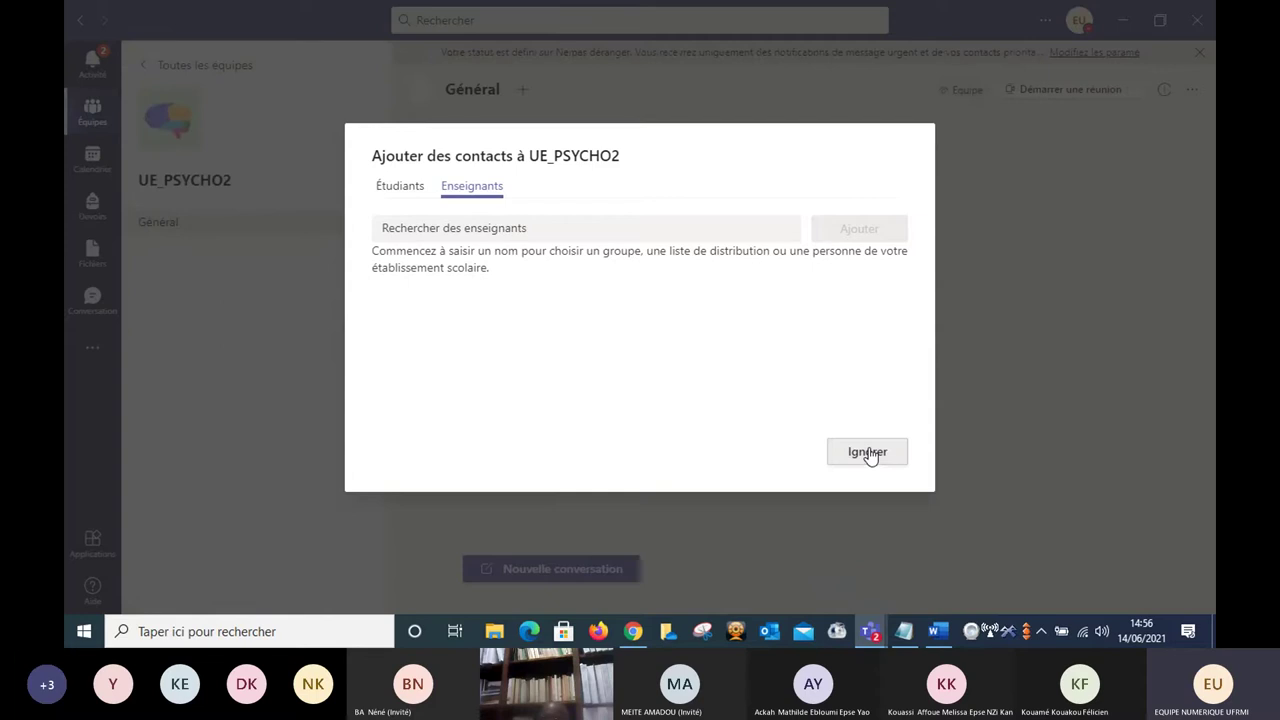
Skip adding members and land in UE_PSYCHO2's Général channel.
click(869, 455)
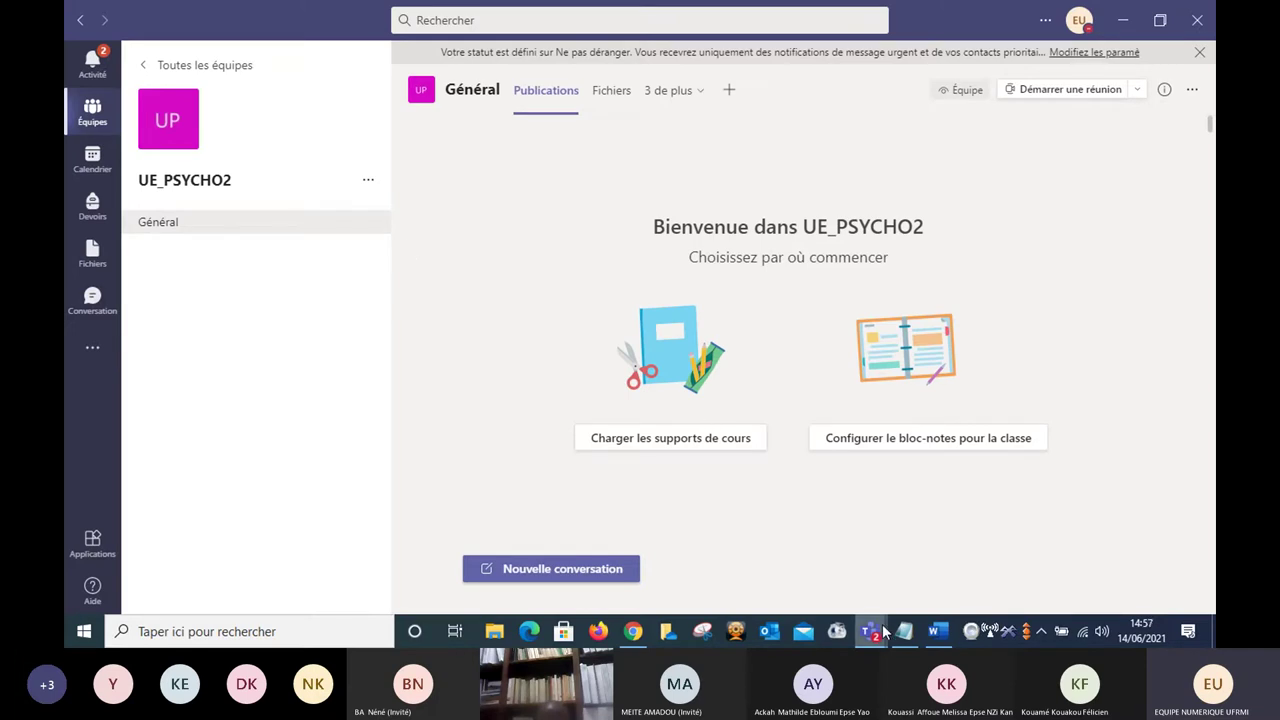
Mute all Séance 1 meeting participants again, then bring UE_PSYCHO2's Général channel back.
mouse_move(872, 630)
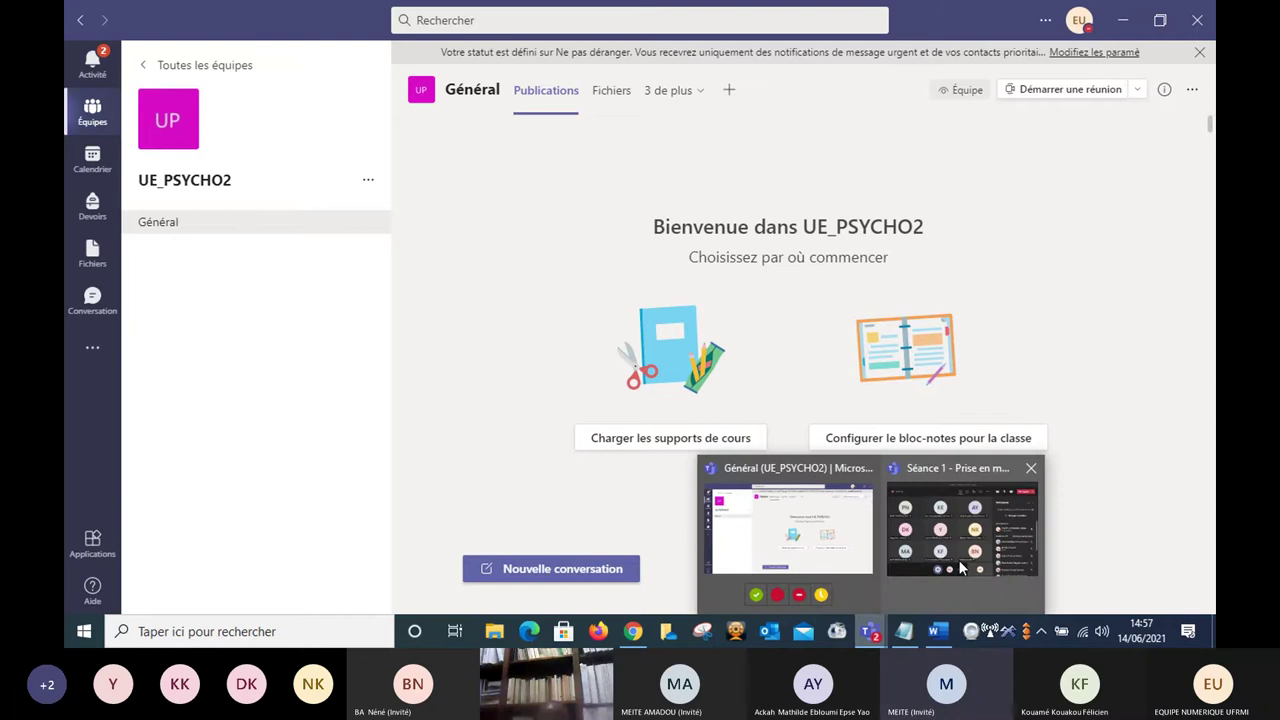
mouse_move(960, 568)
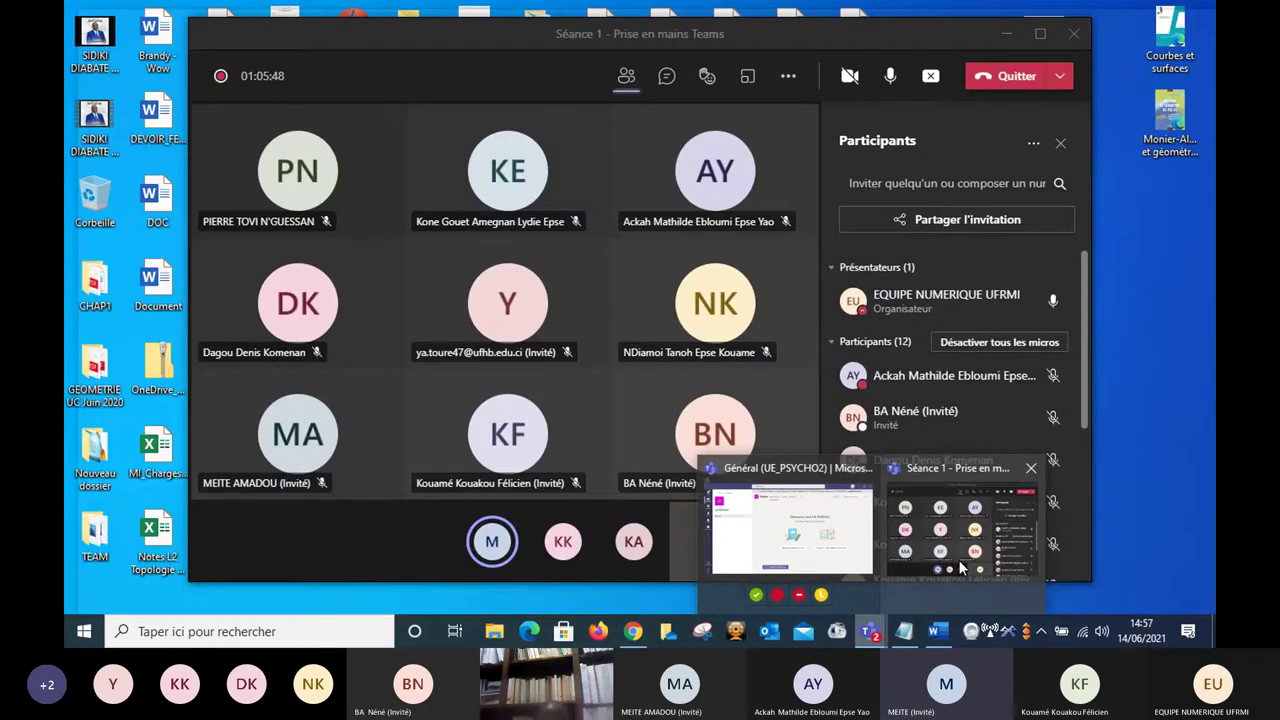
click(960, 568)
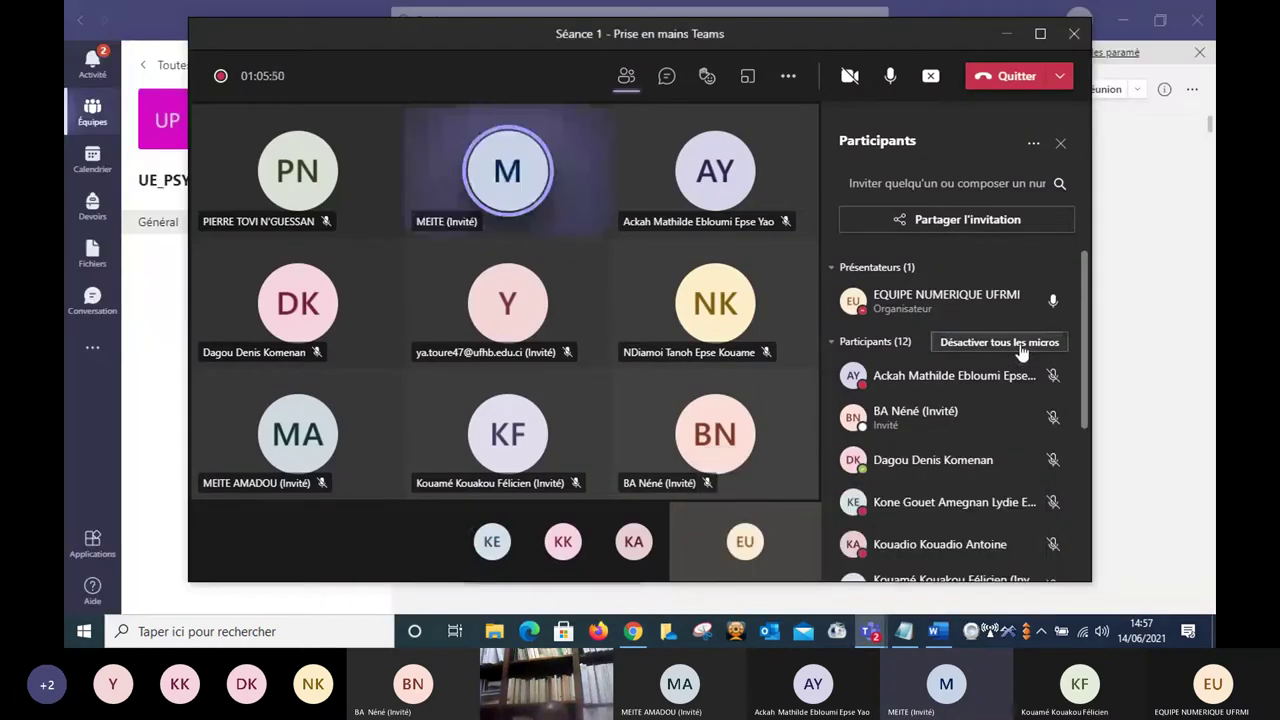
click(1022, 342)
click(758, 354)
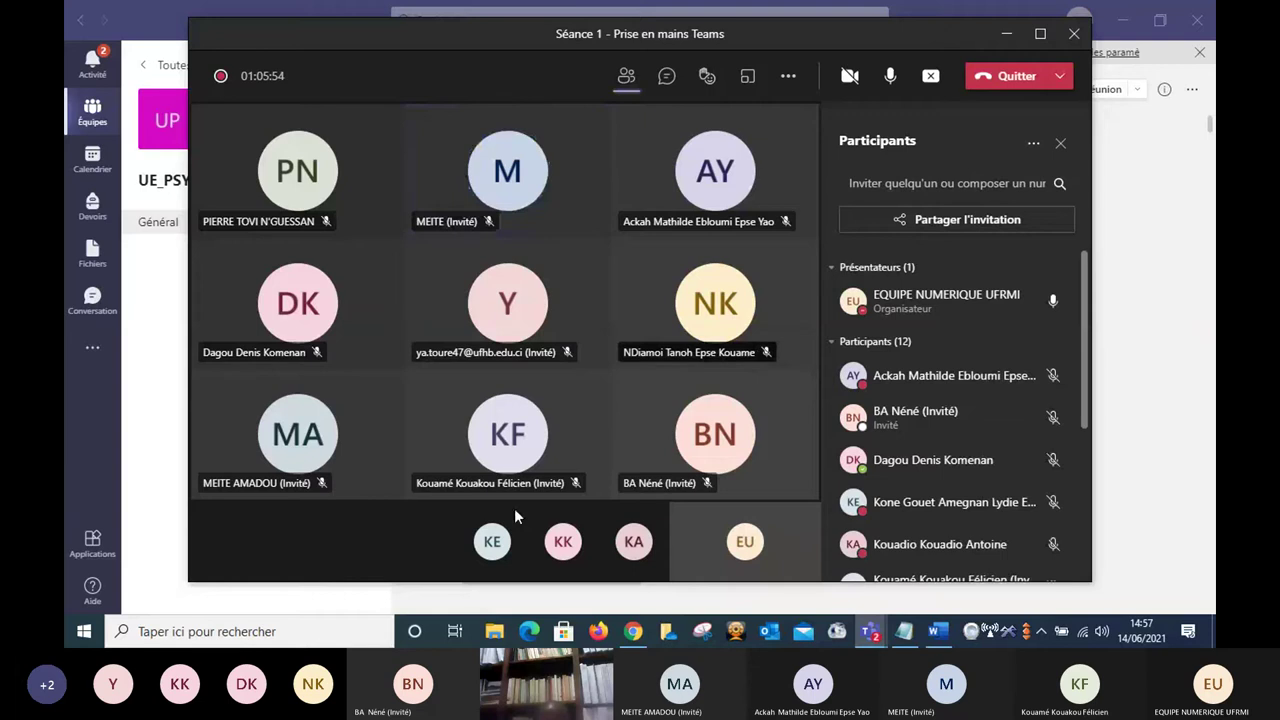
click(416, 592)
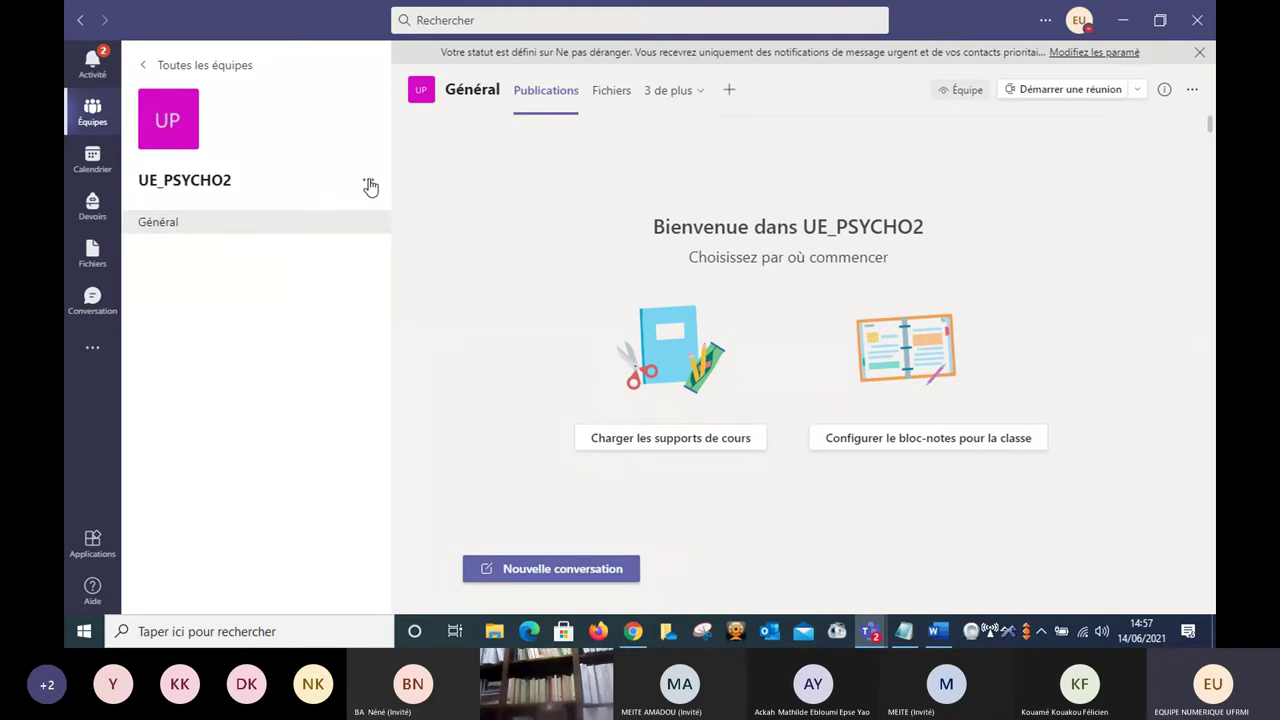
Add a standard channel named 'Psycho santé' to UE_PSYCHO2.
click(368, 182)
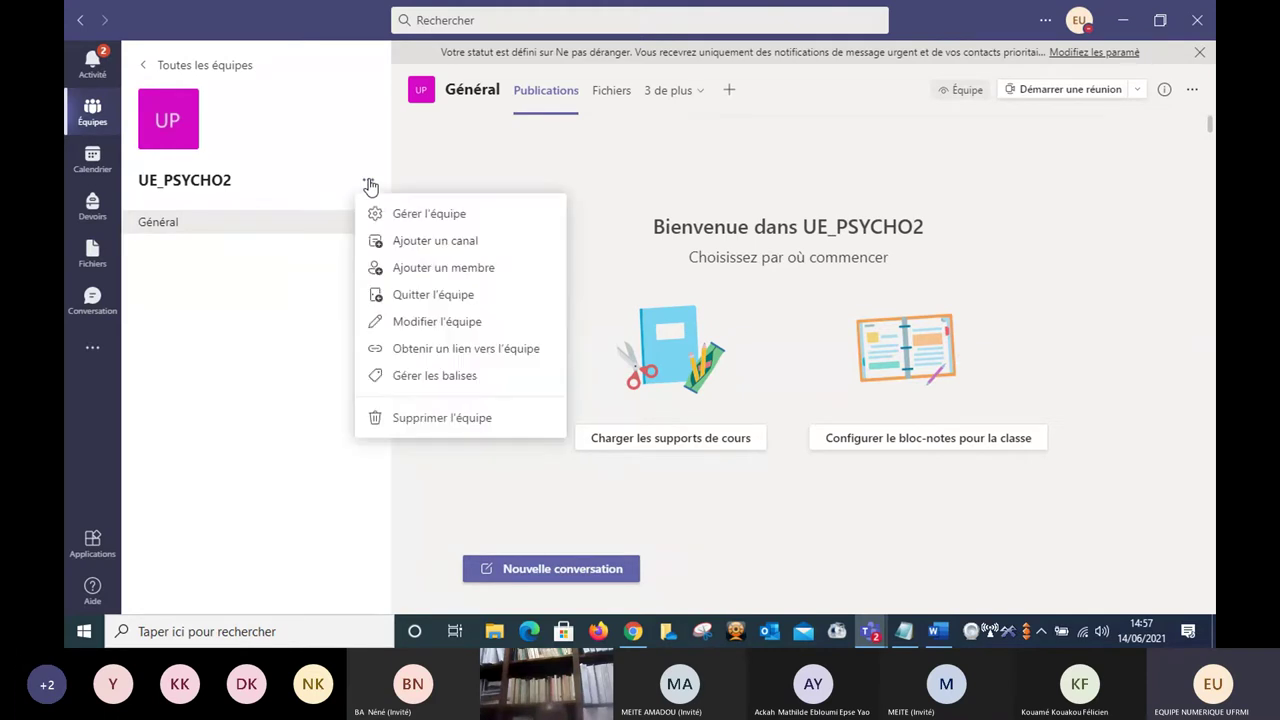
click(439, 244)
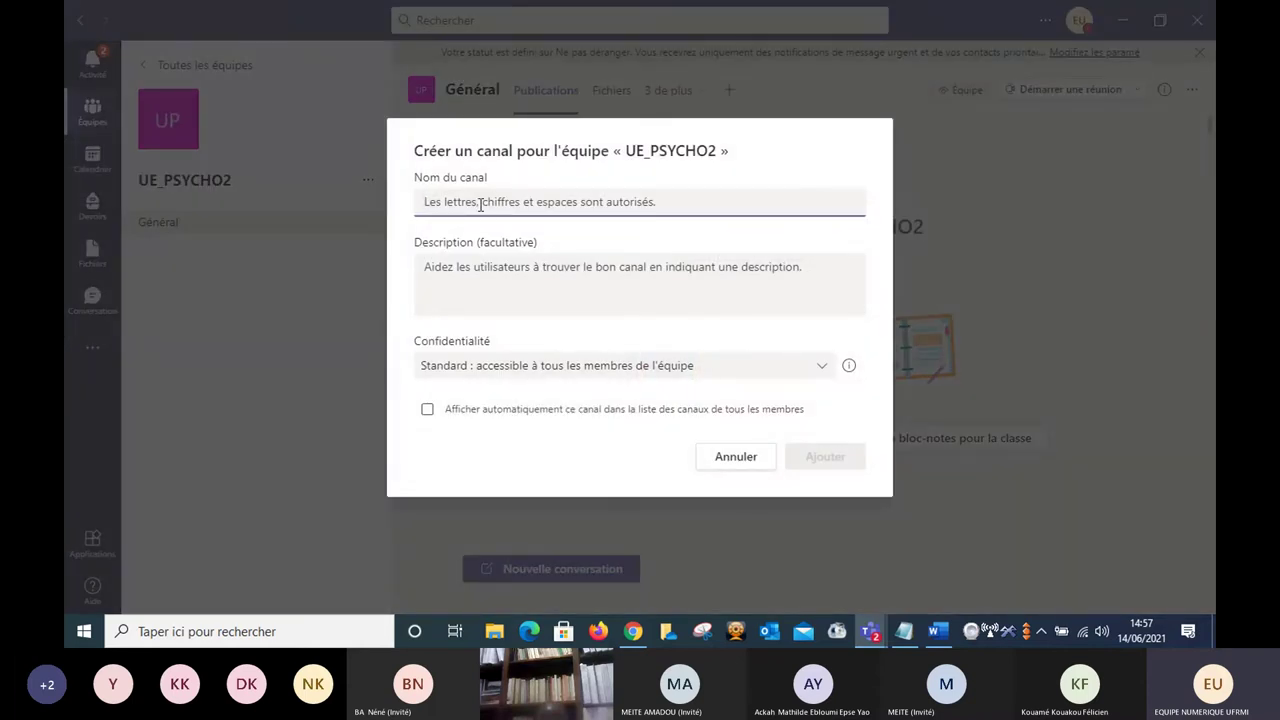
text(Psych)
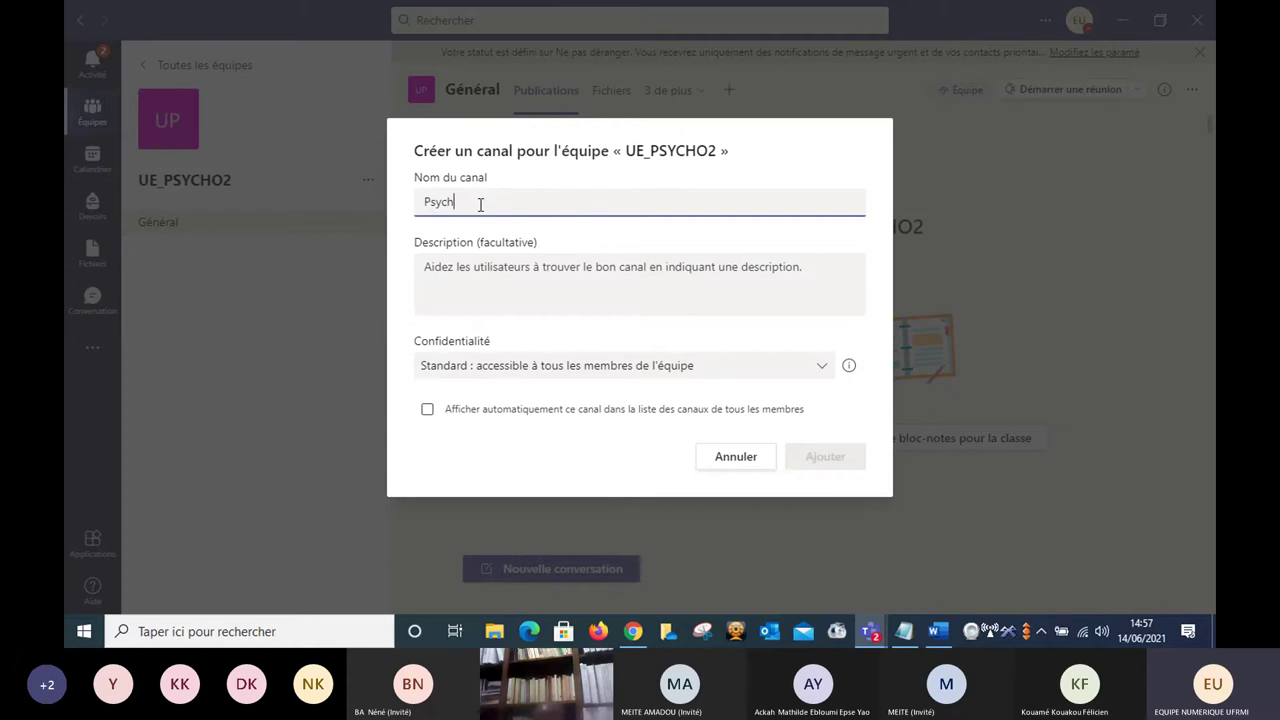
text(o san)
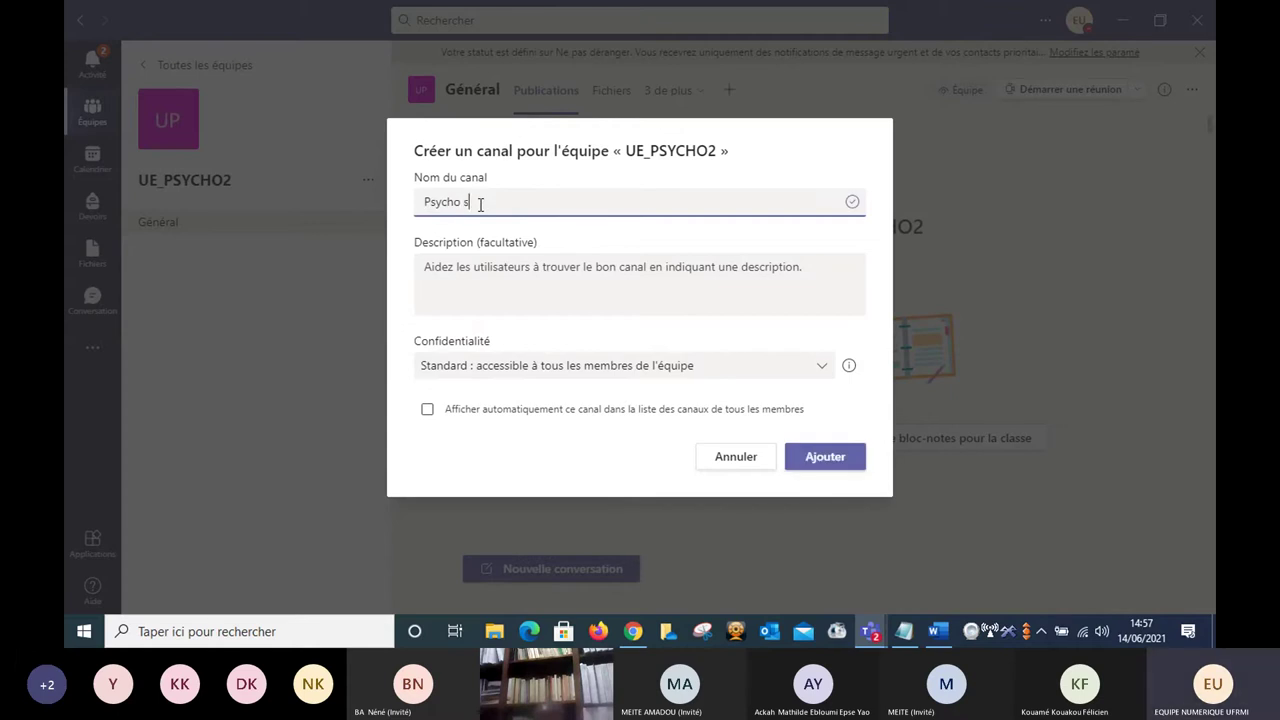
text(te)
key(BackSpace)
text(é)
click(826, 457)
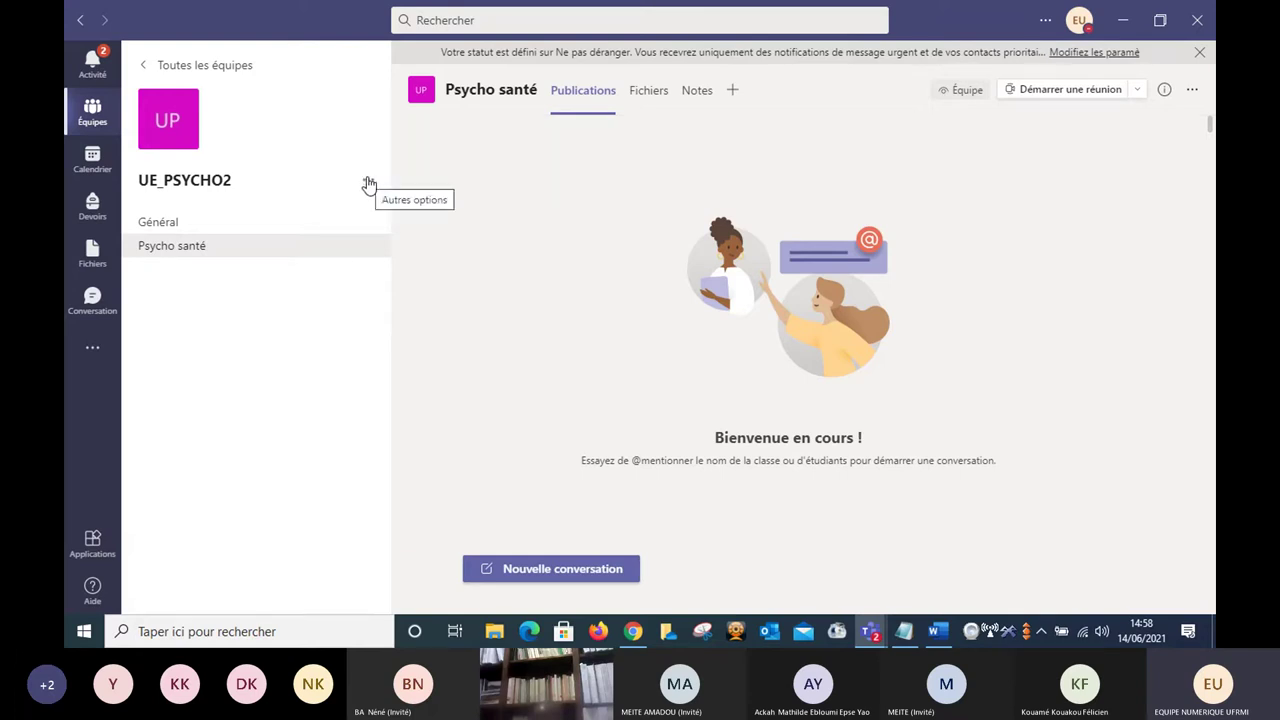
click(369, 182)
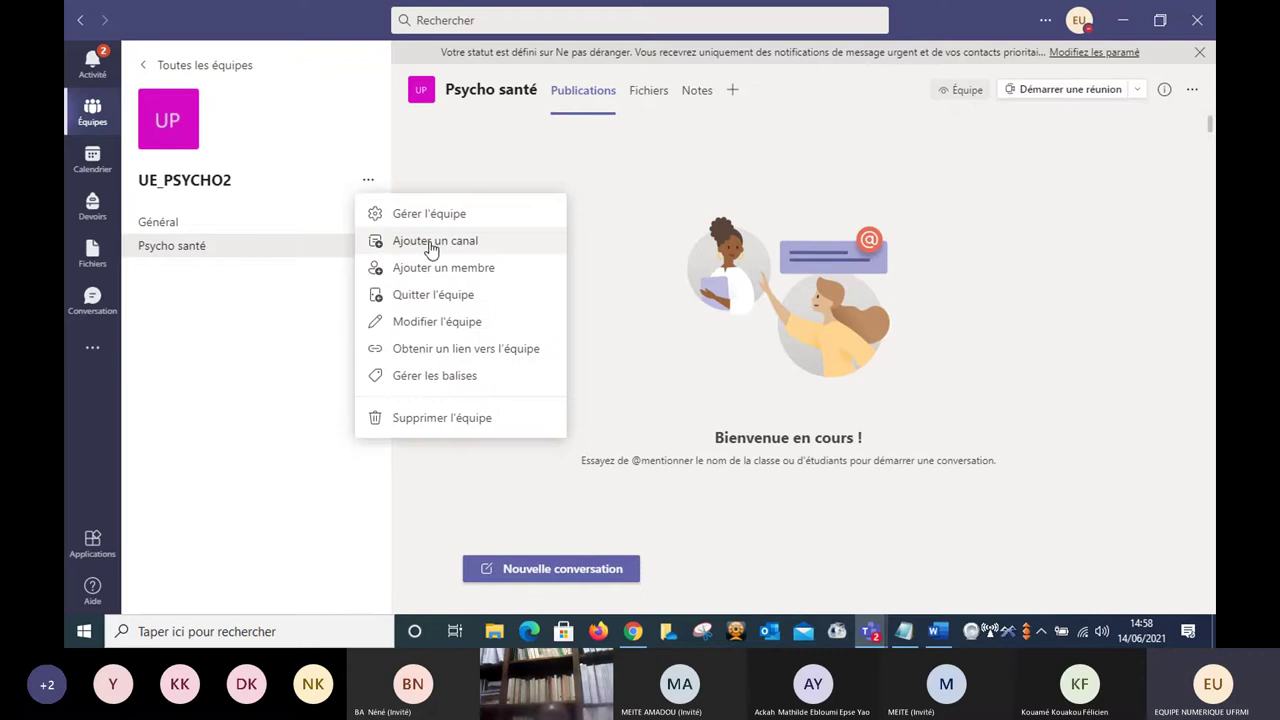
click(305, 133)
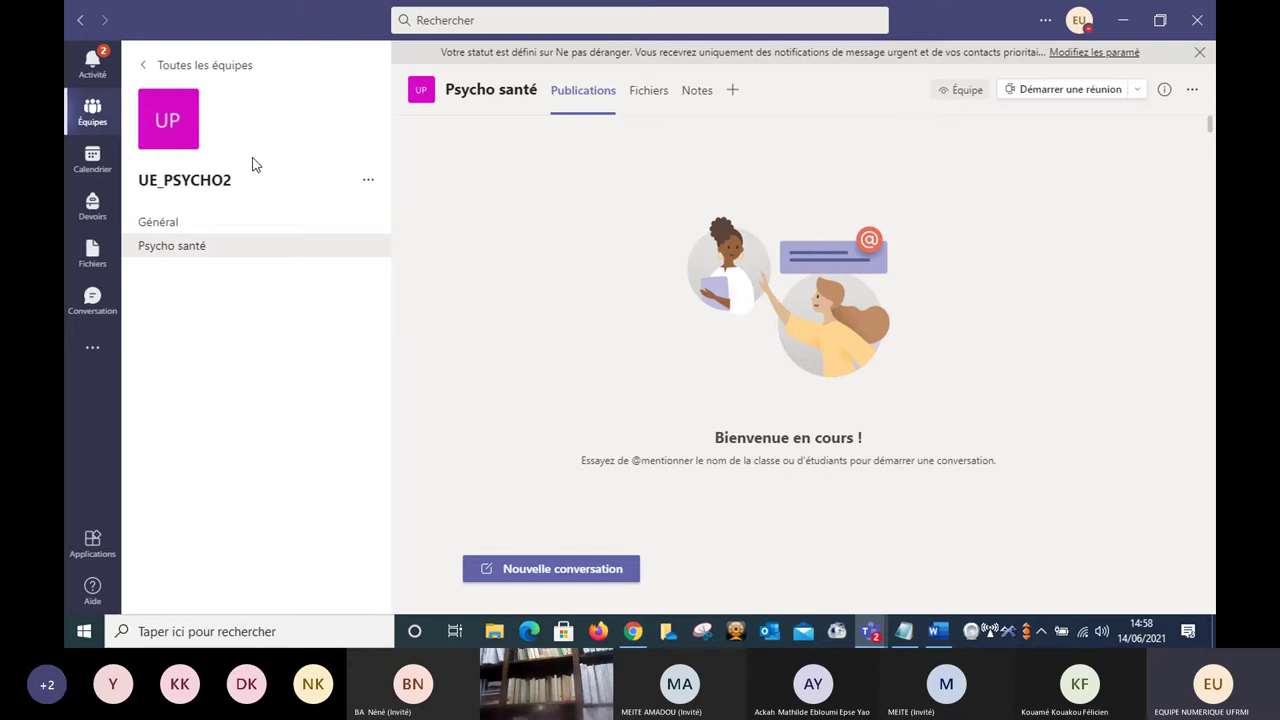
click(259, 223)
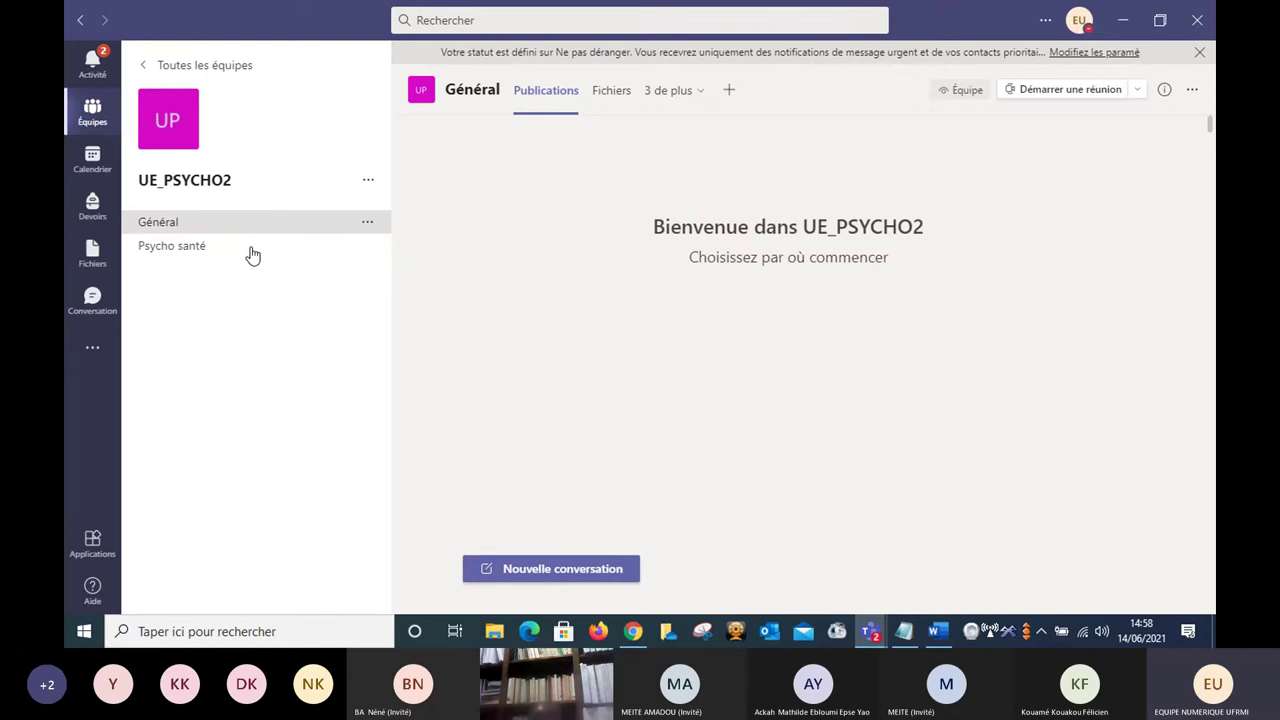
click(248, 254)
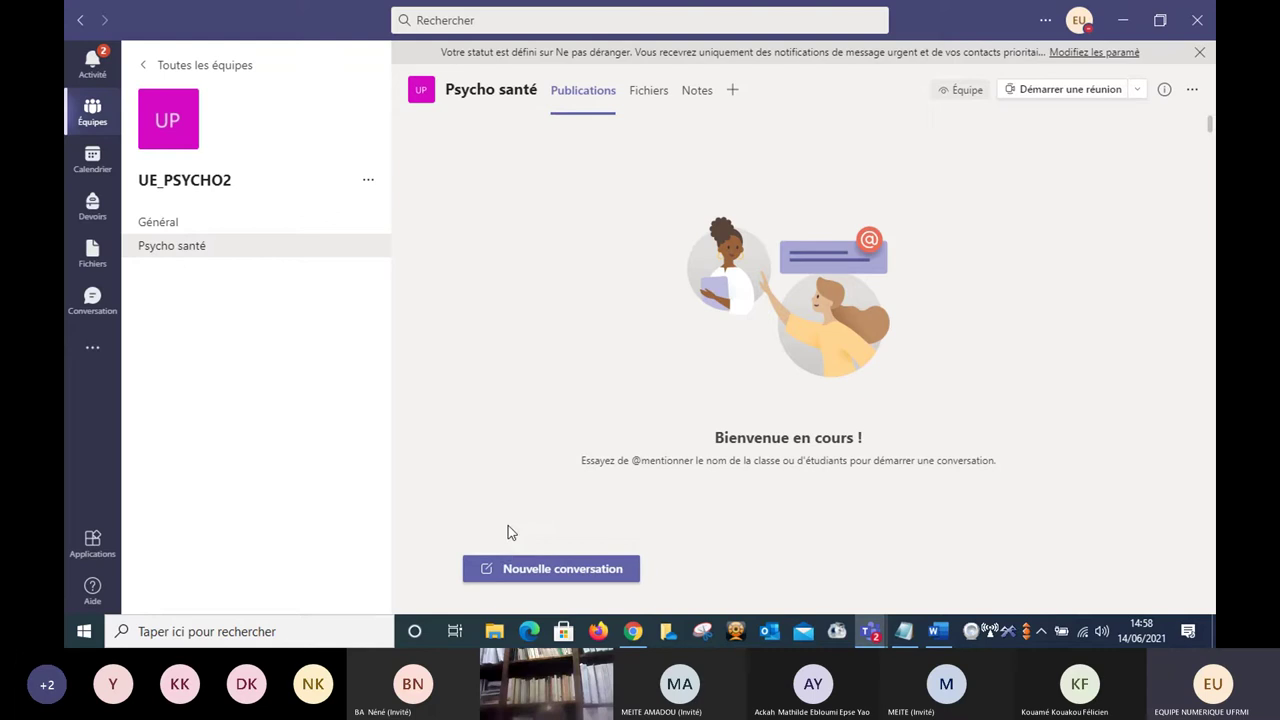
Post 'Bonjour chers étudiants.' as a new conversation in Psycho santé.
click(541, 574)
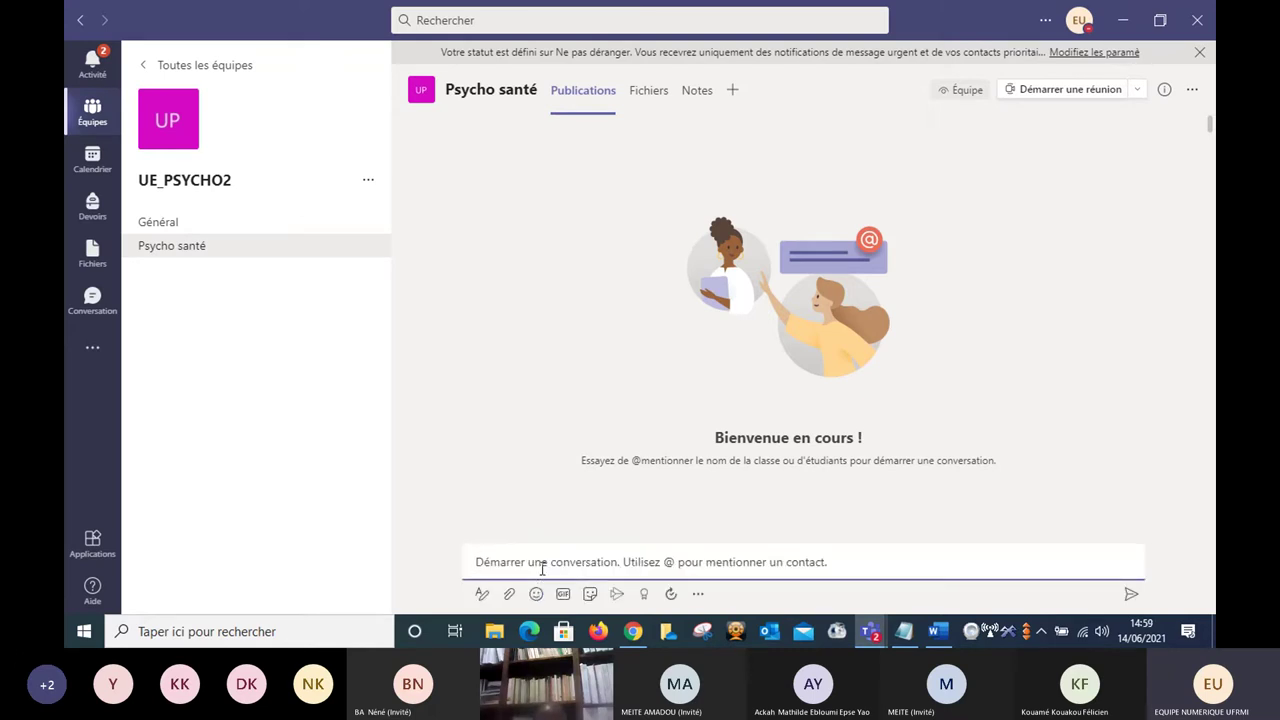
text(Bon)
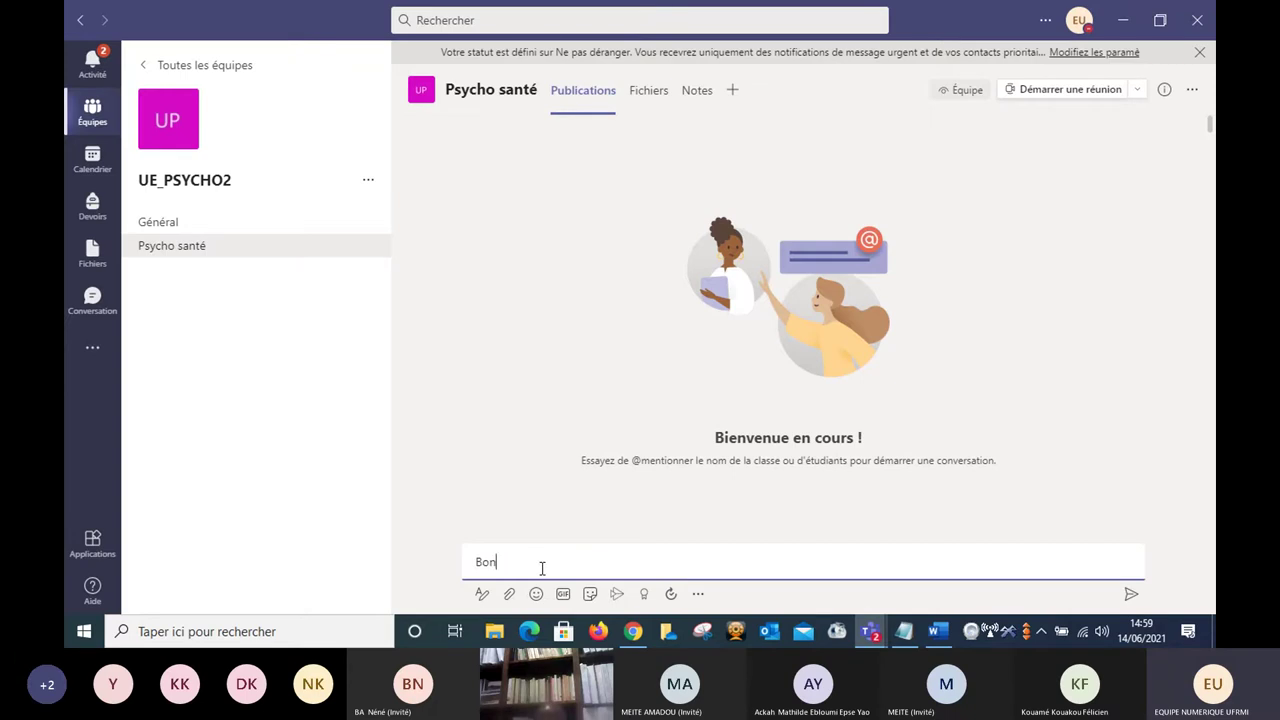
text(jour chers étudian)
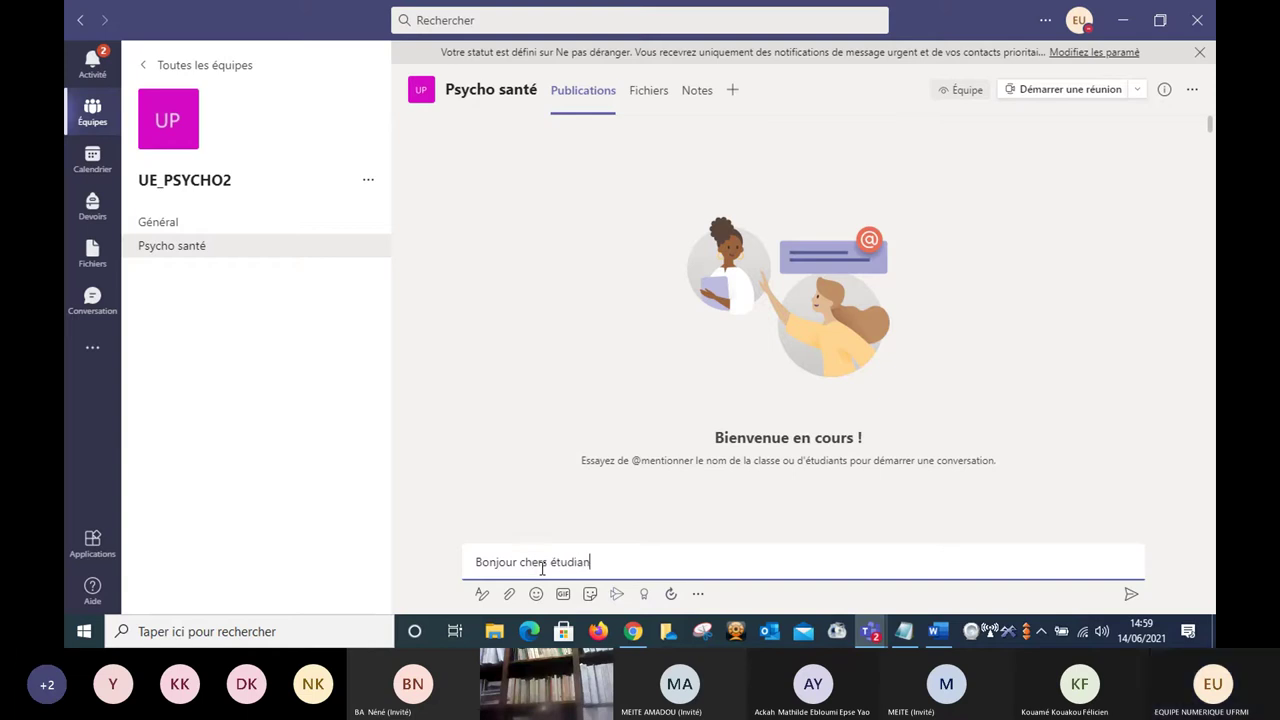
text(ts)
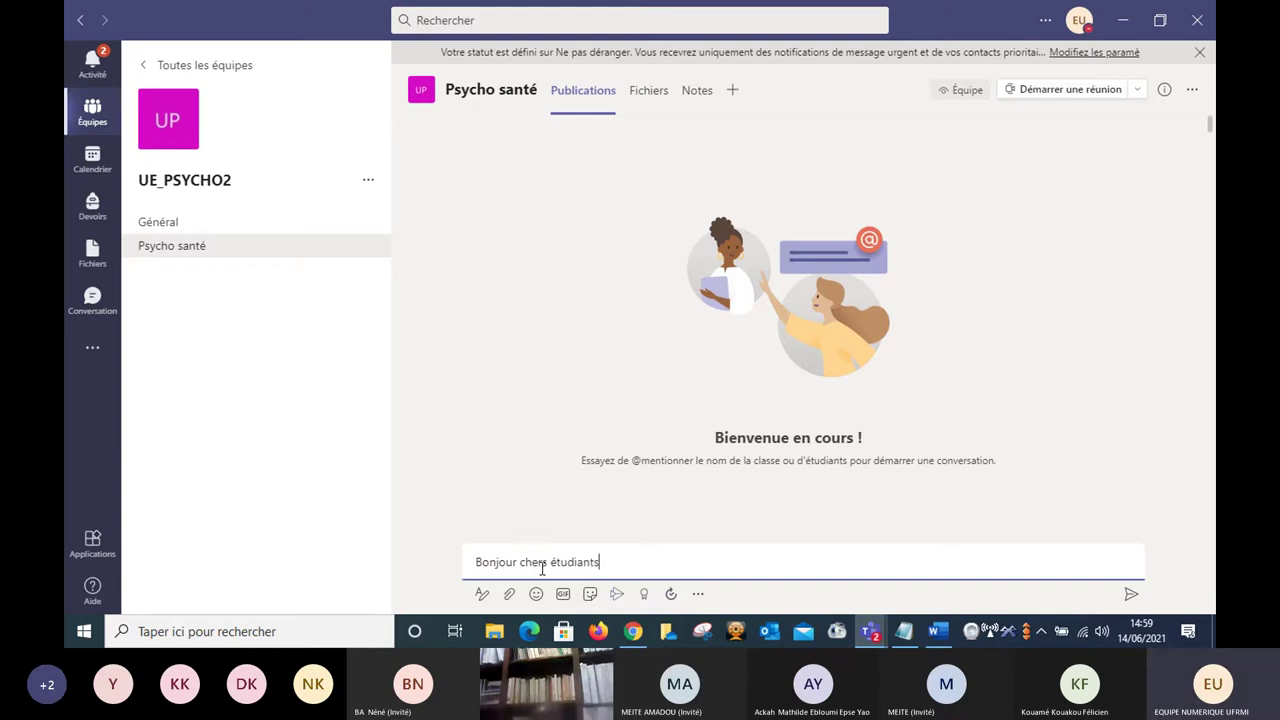
text(.)
click(1131, 598)
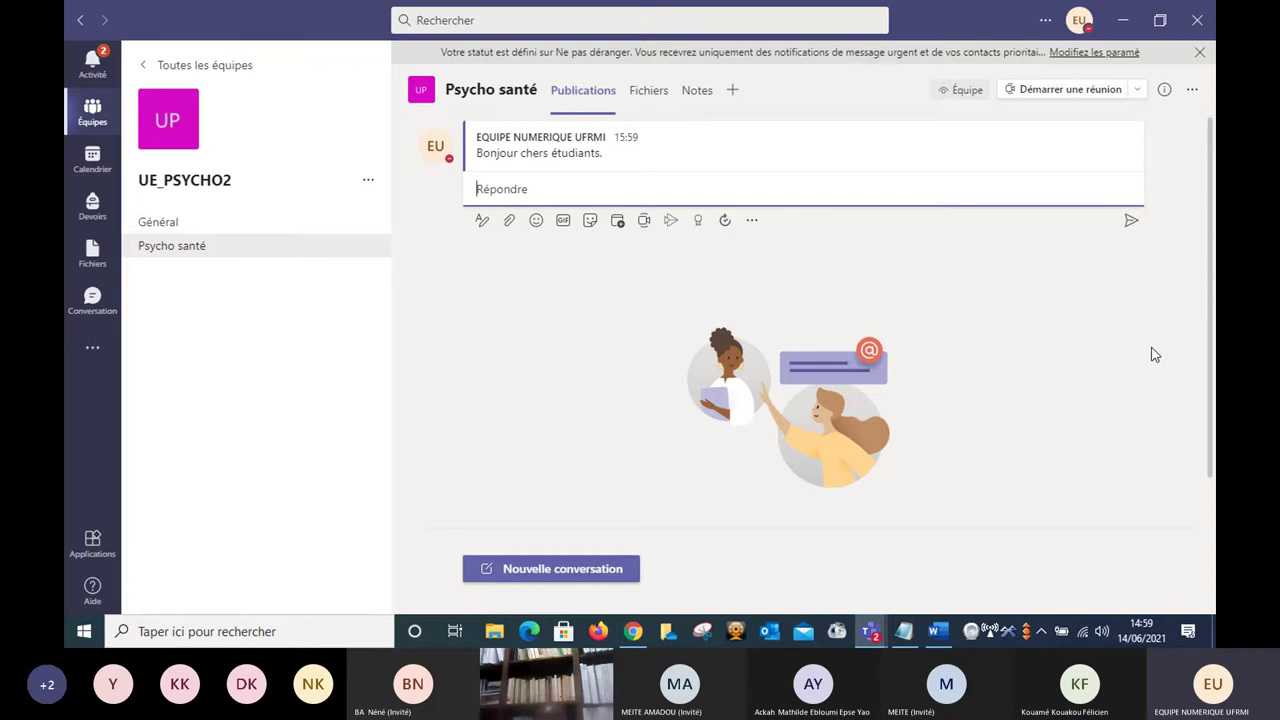
Start a formatted post with subject 'Début des cours' and body 'Chers étudiants. ....'.
click(538, 572)
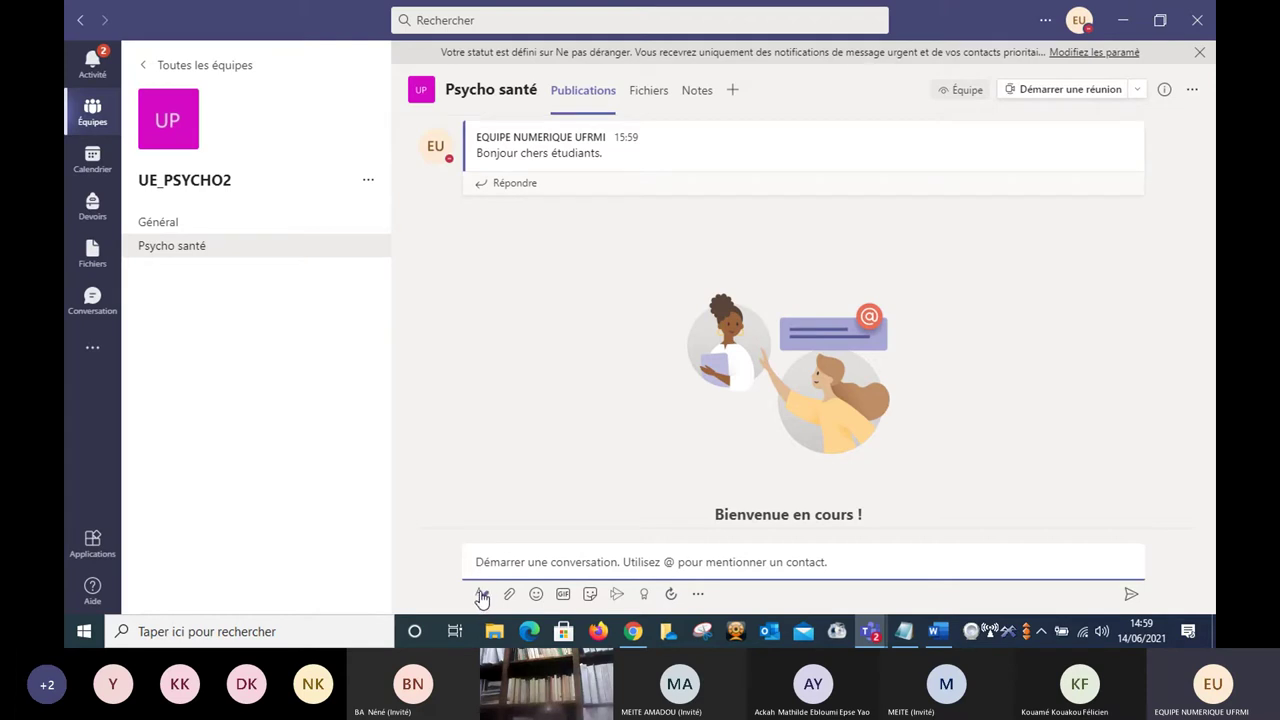
click(482, 597)
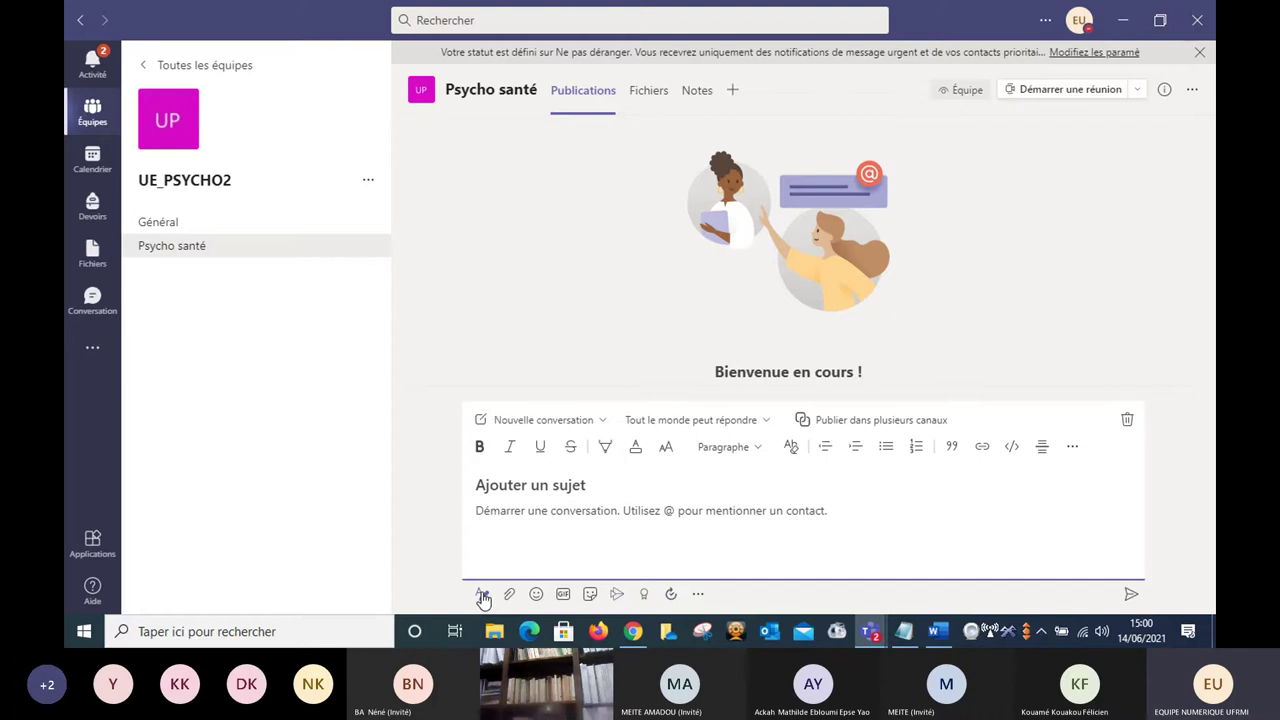
click(590, 486)
text(Debut des)
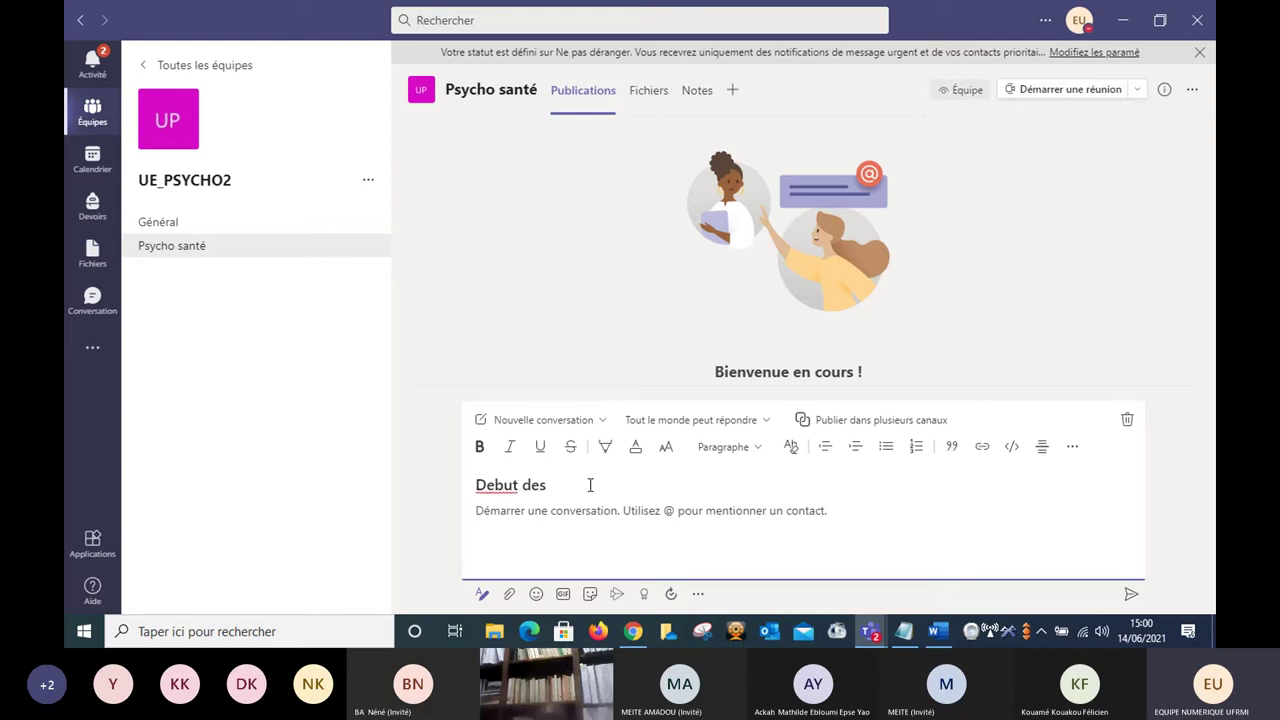
text( cours)
click(493, 484)
key(BackSpace)
text(é)
click(525, 510)
text(Chers)
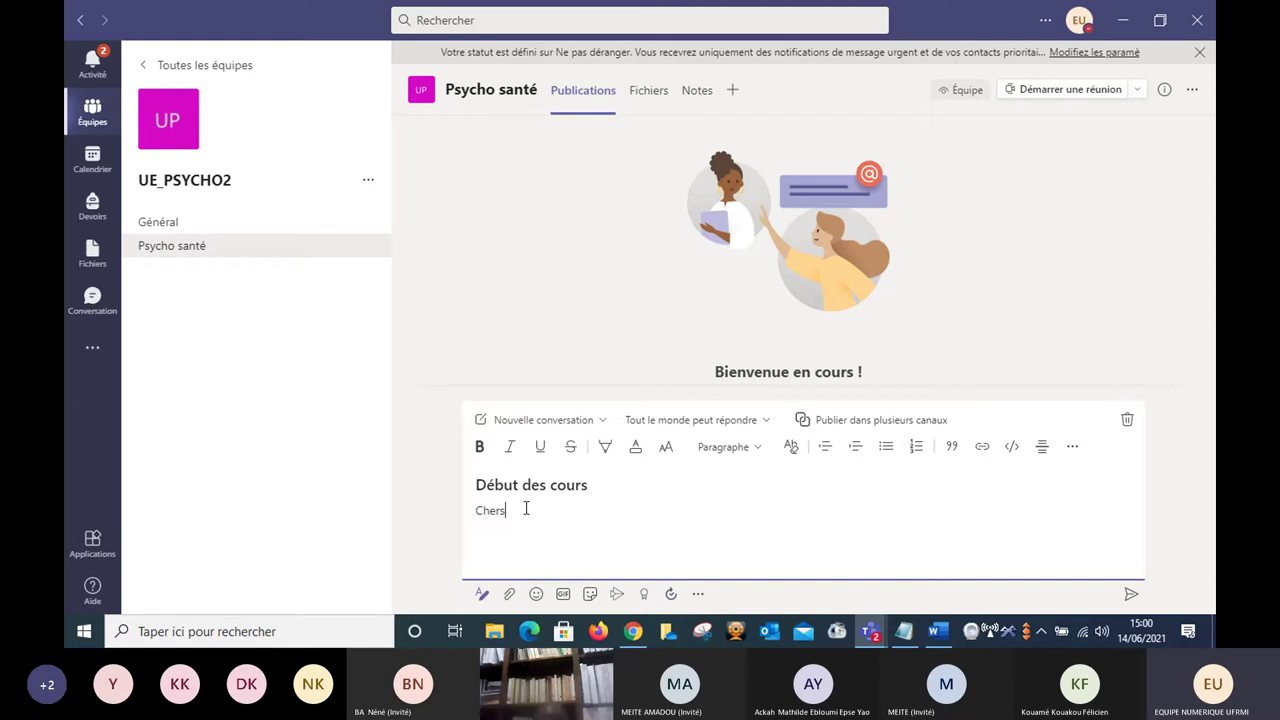
text( étudiants,. ....)
Make the draft an Annonce with the headline INFORMATION.
click(603, 421)
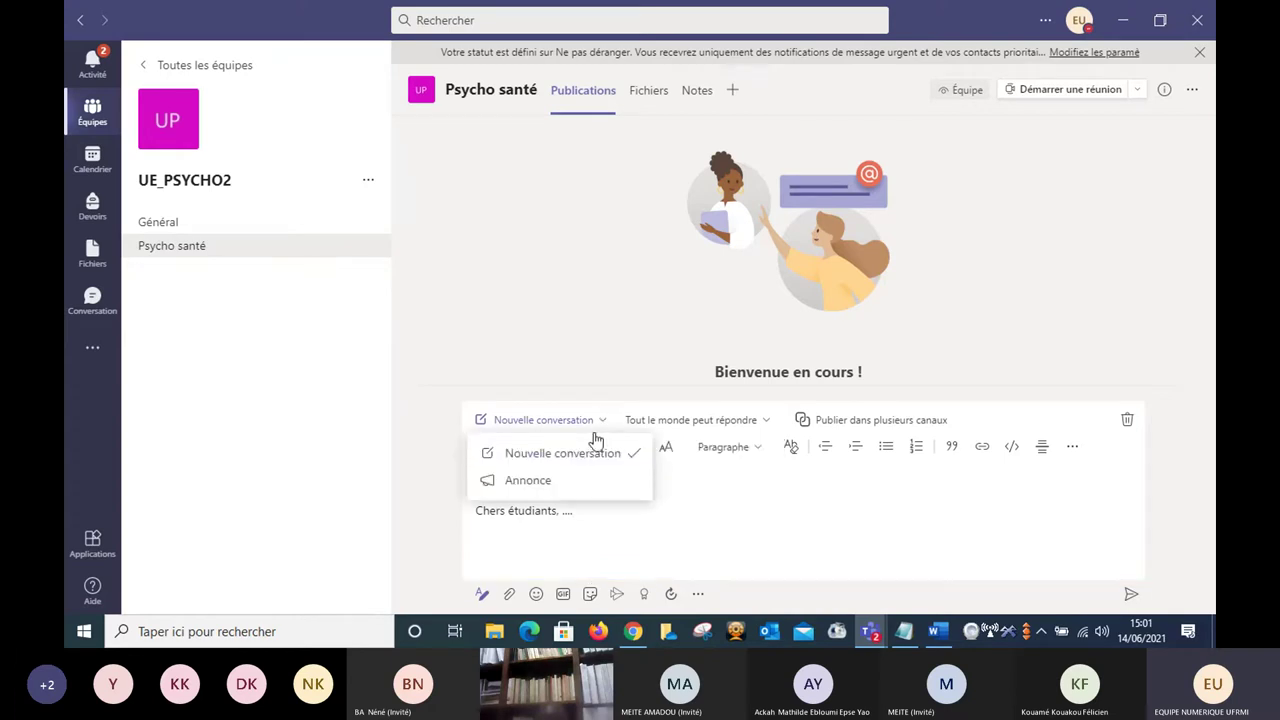
click(538, 482)
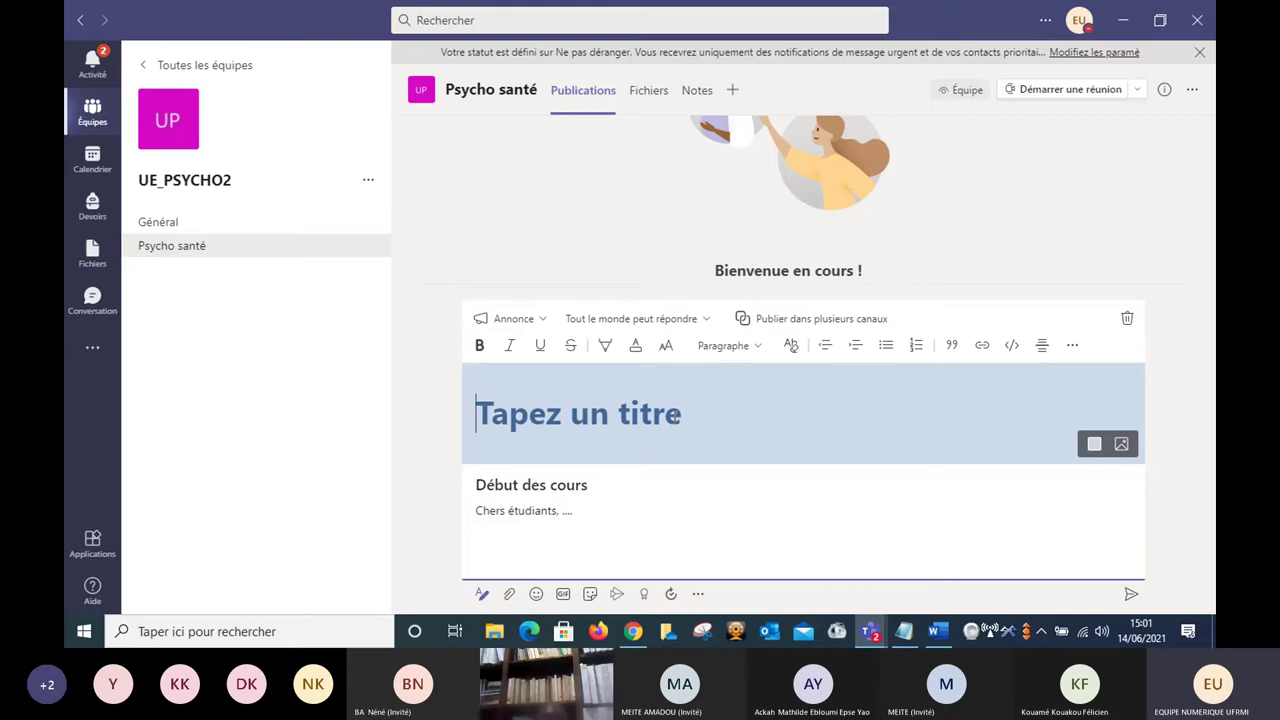
text(INF)
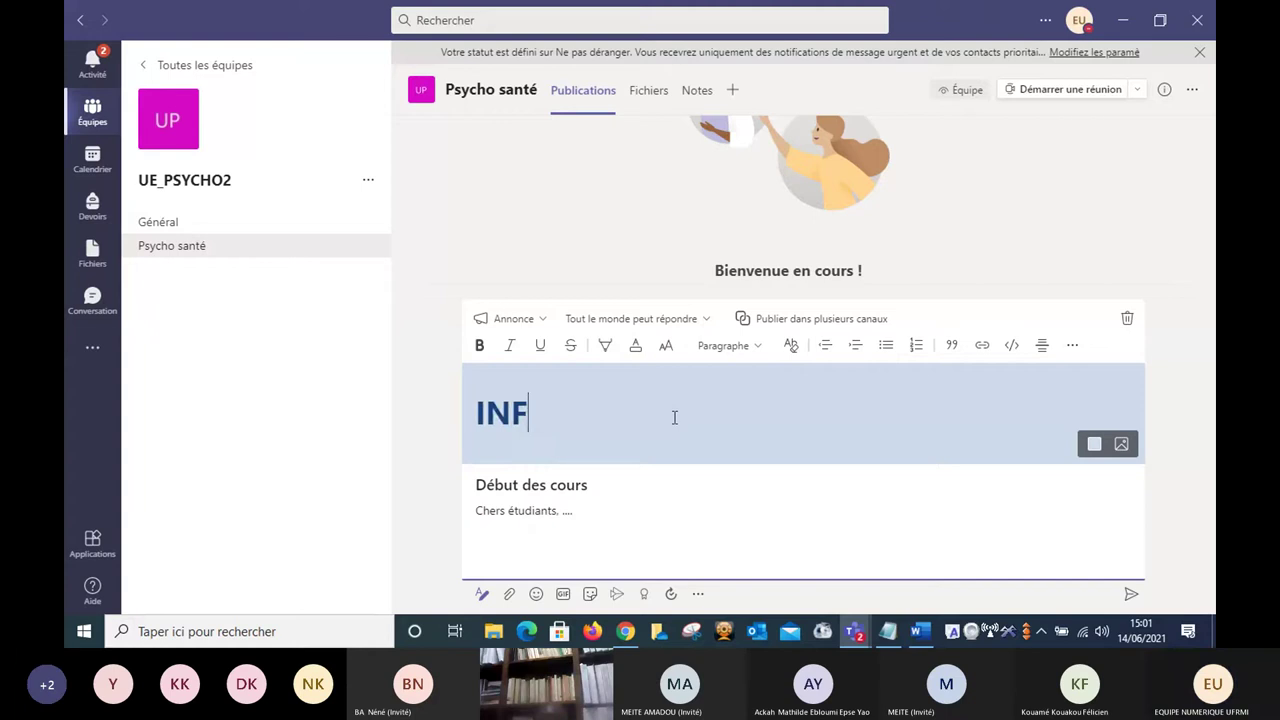
text(ORMATION)
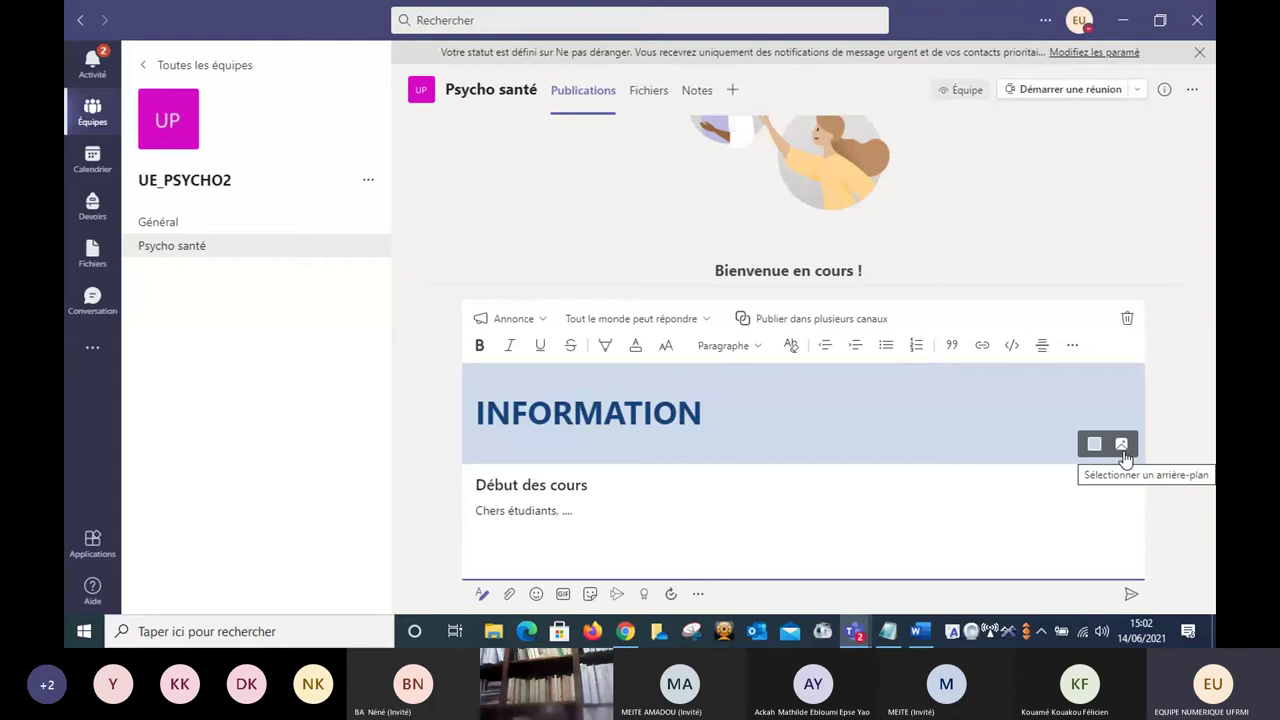
Use the blue bee illustration as the headline background.
click(1121, 445)
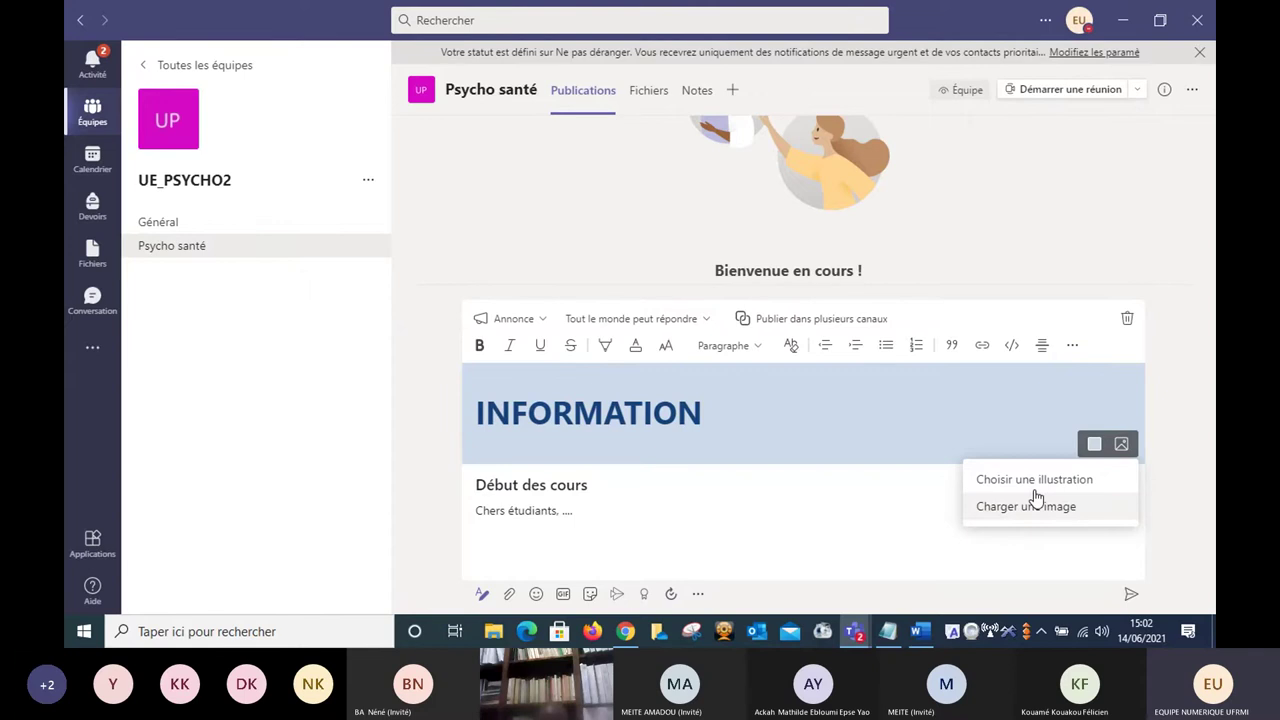
click(1027, 480)
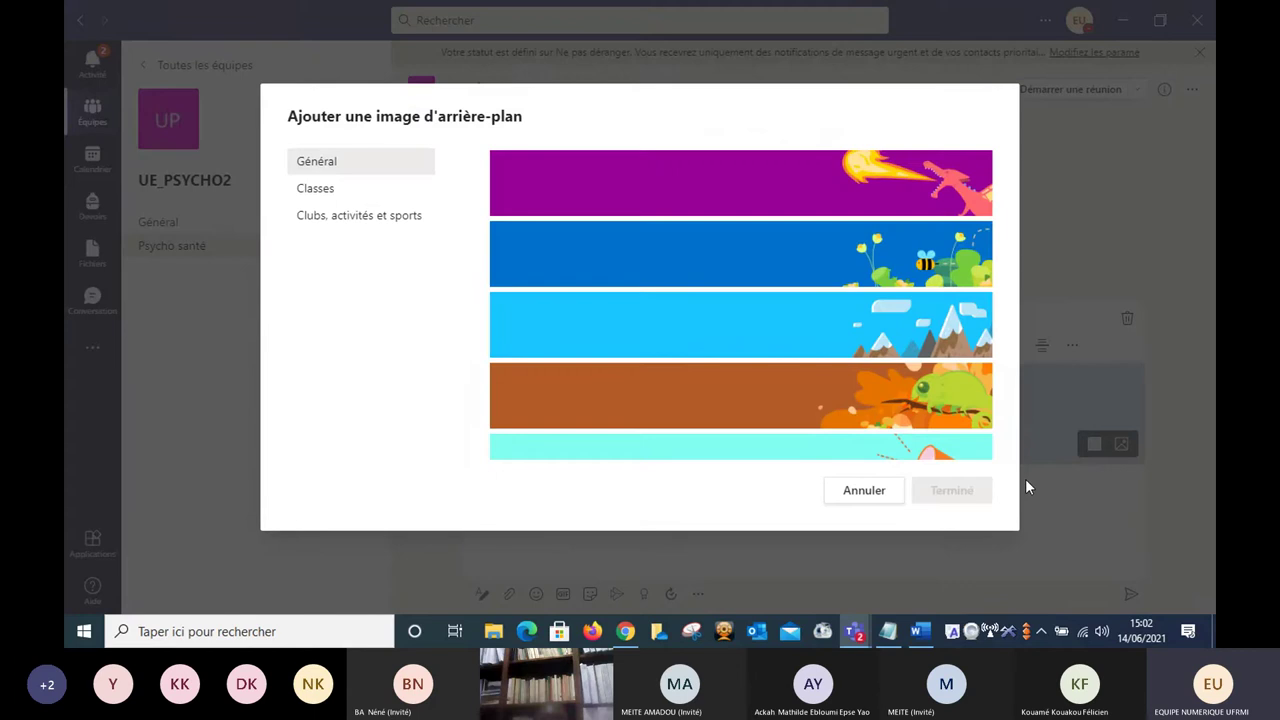
click(741, 267)
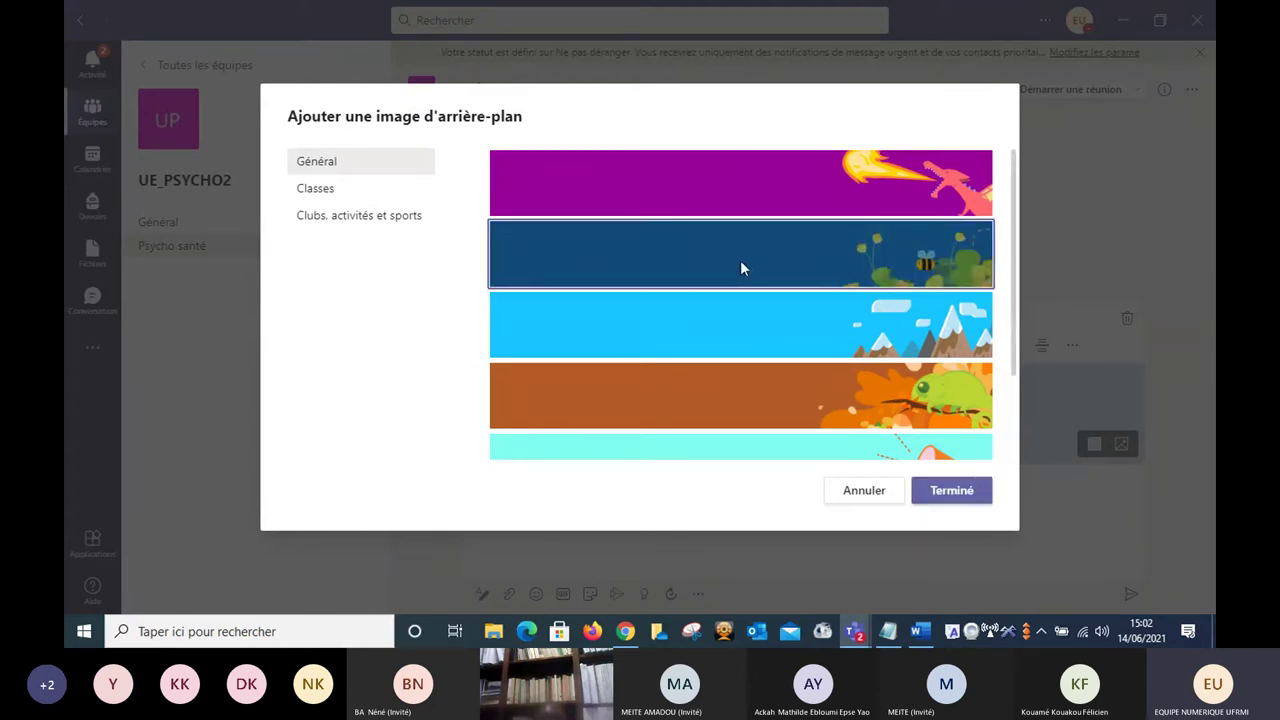
click(950, 503)
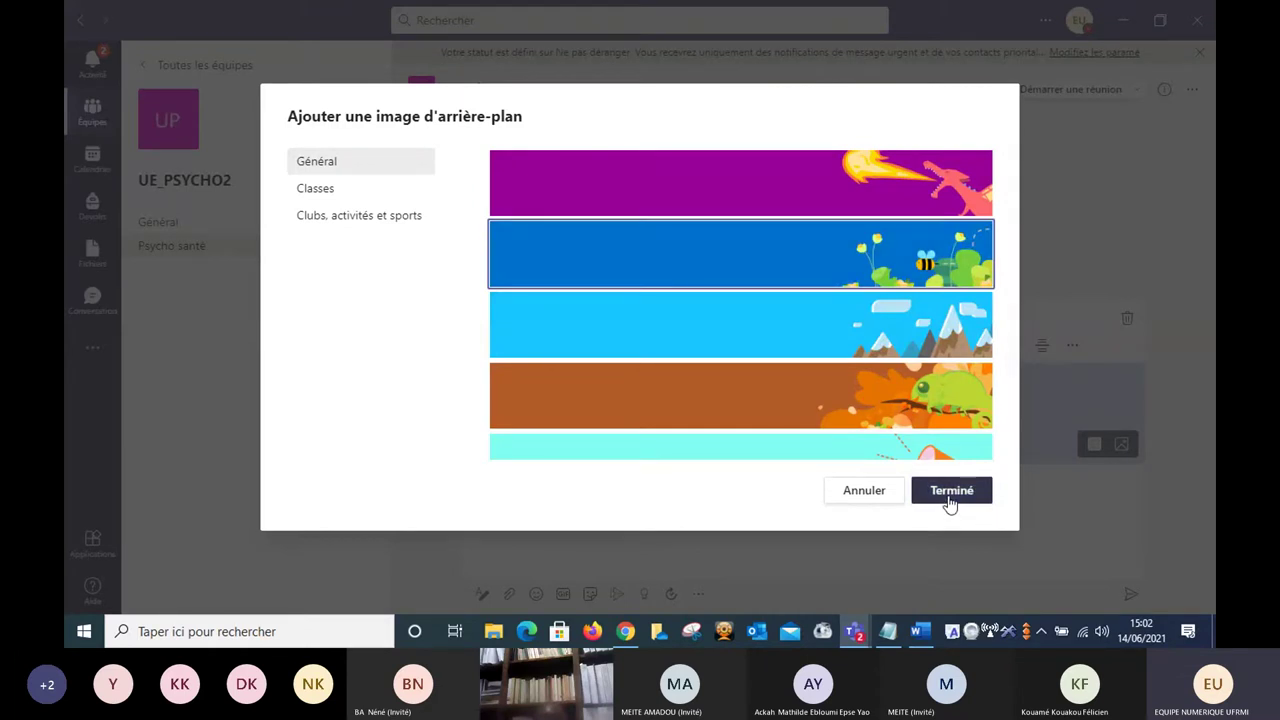
click(950, 491)
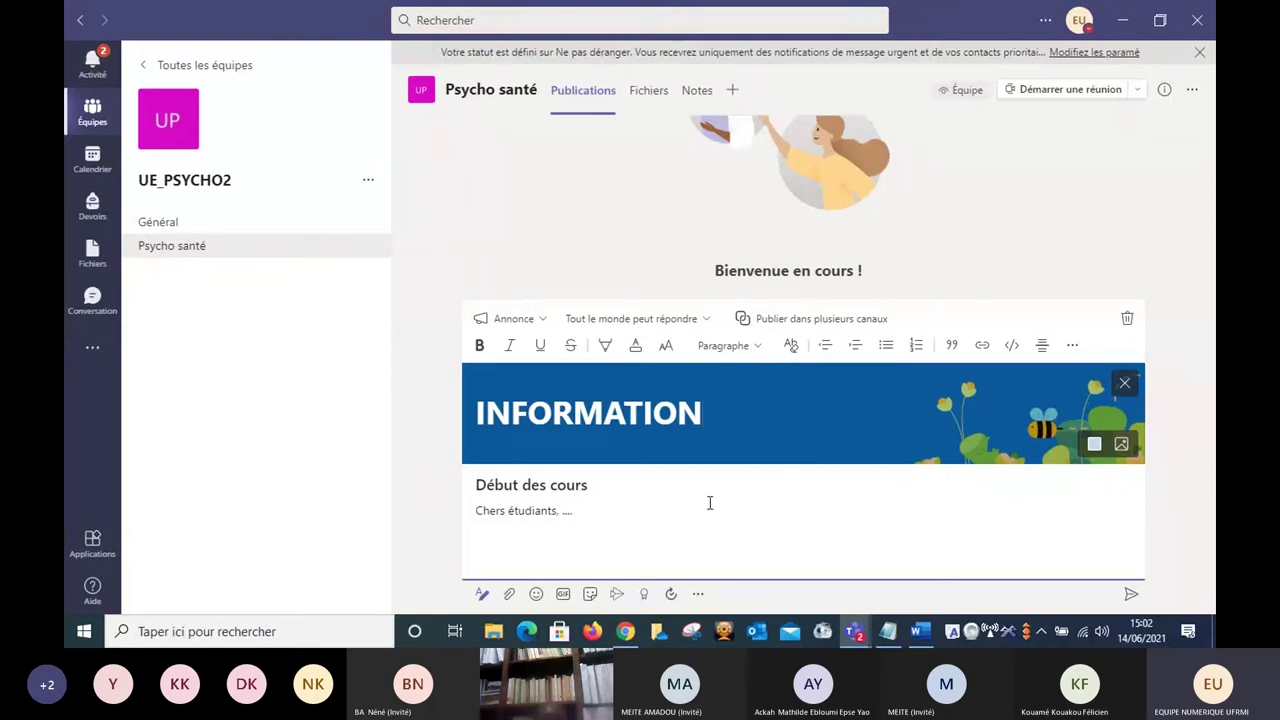
Review the reply options, then set the announcement to post in multiple channels.
click(707, 322)
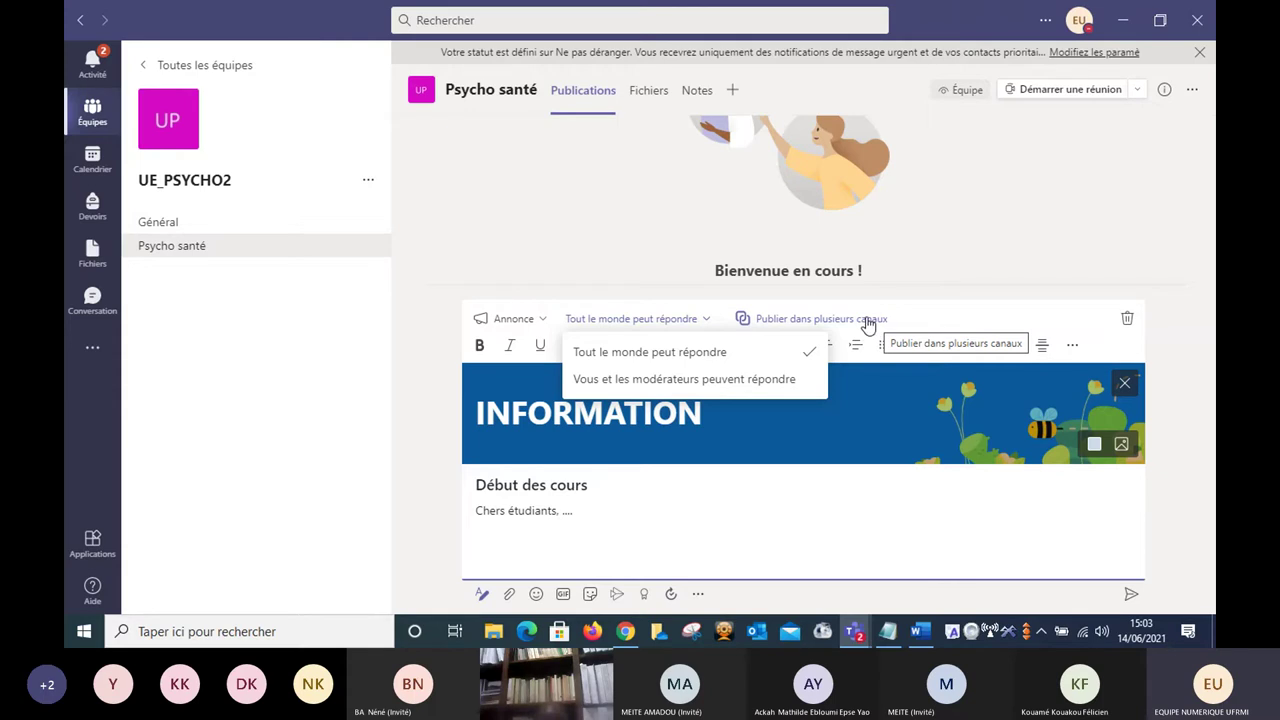
click(866, 320)
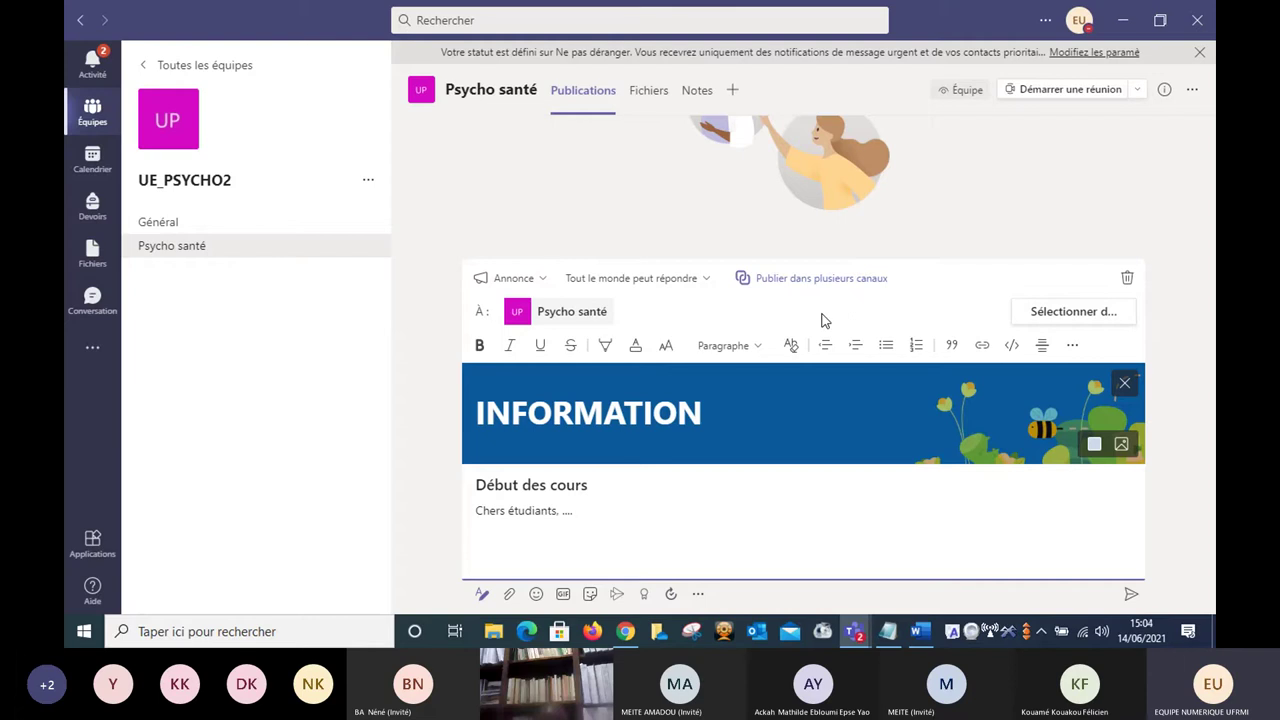
Add FORMATION_PSYCHO_B's 'Séance 1 - Prise en mains Teams' channel as a second destination.
click(1060, 316)
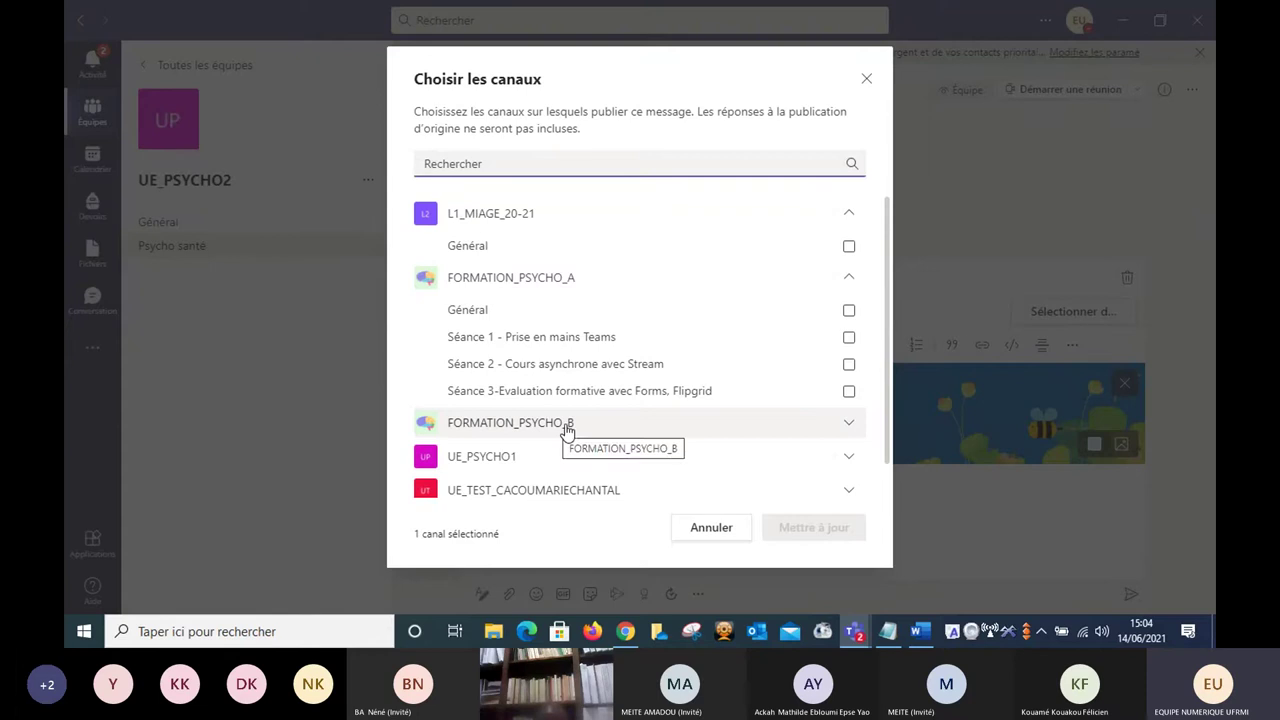
click(814, 428)
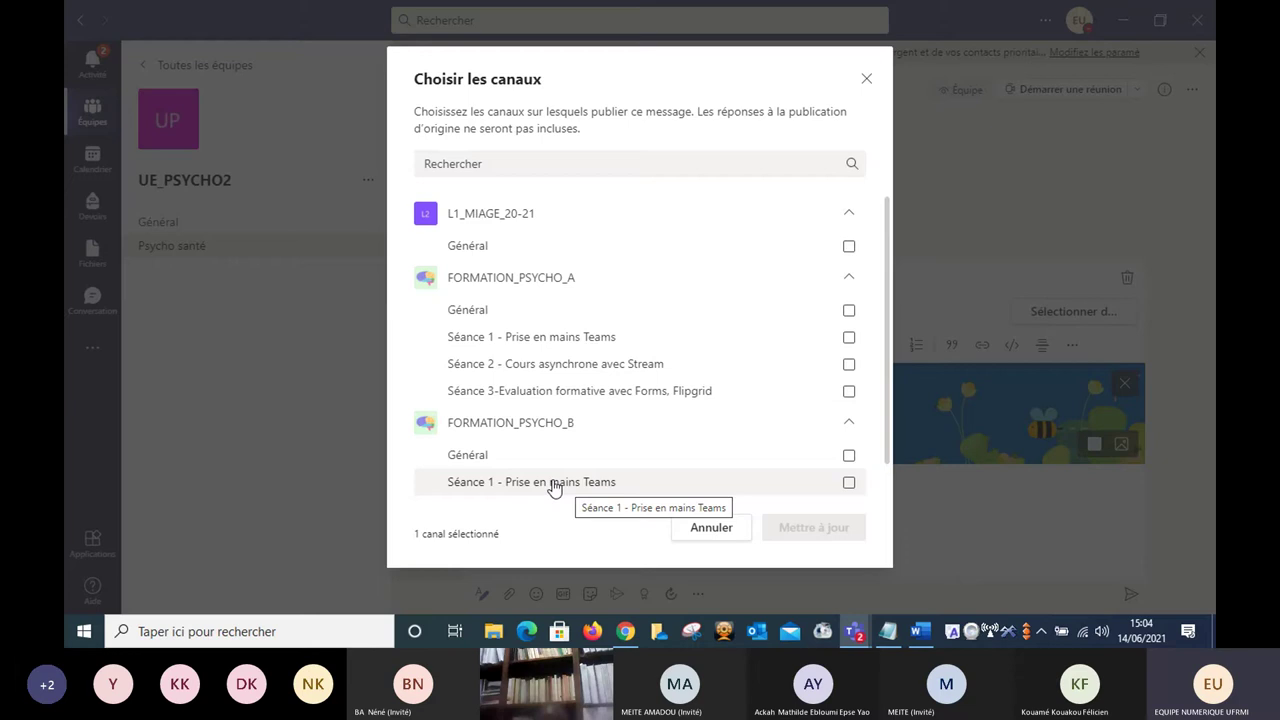
click(555, 488)
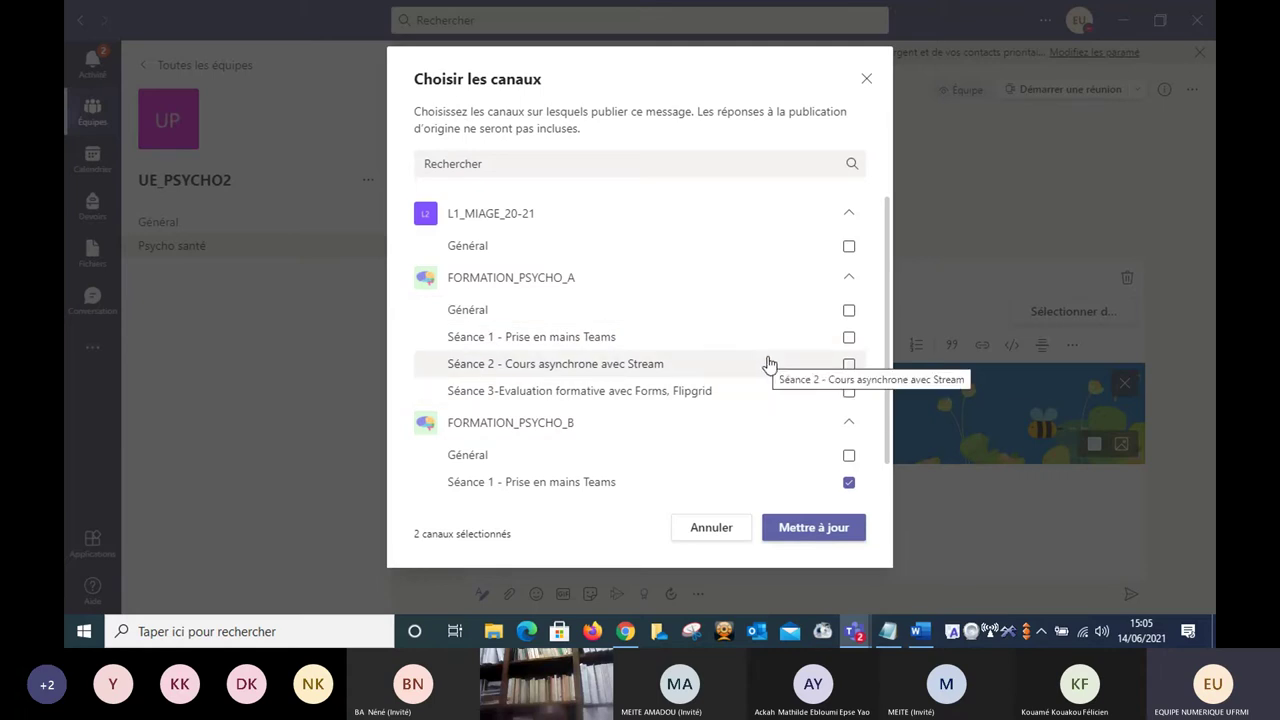
click(814, 530)
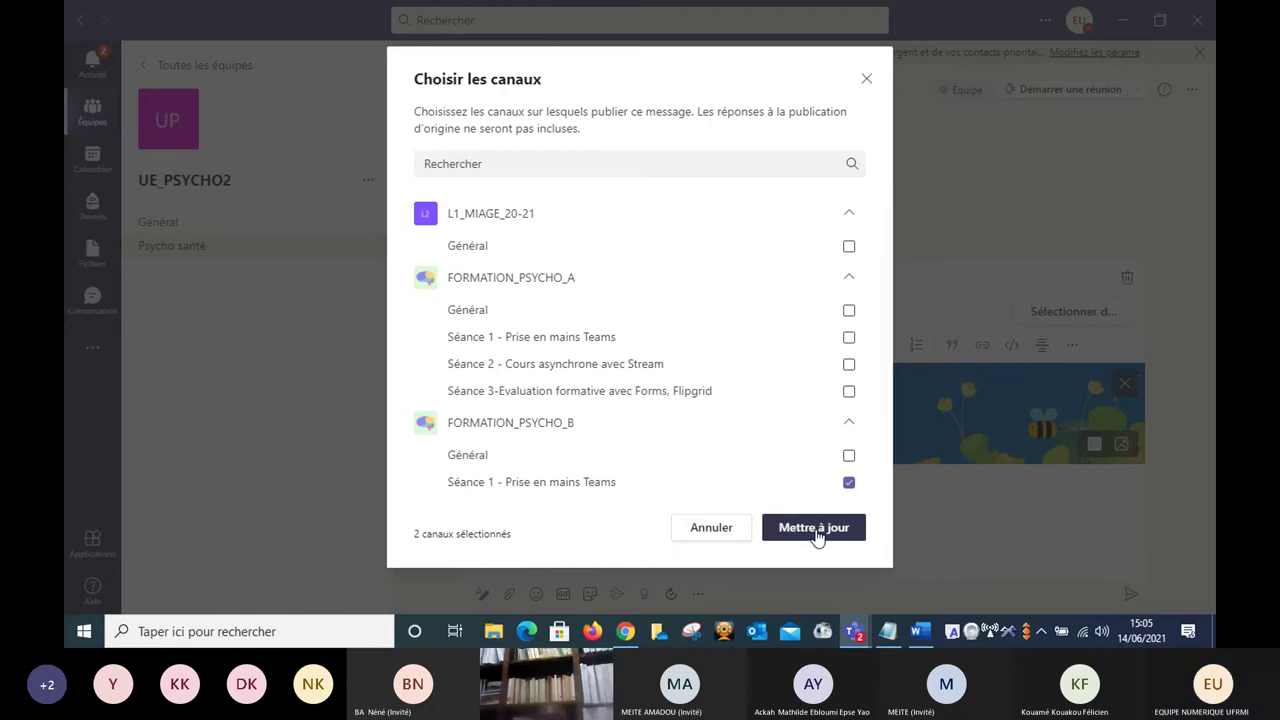
click(816, 535)
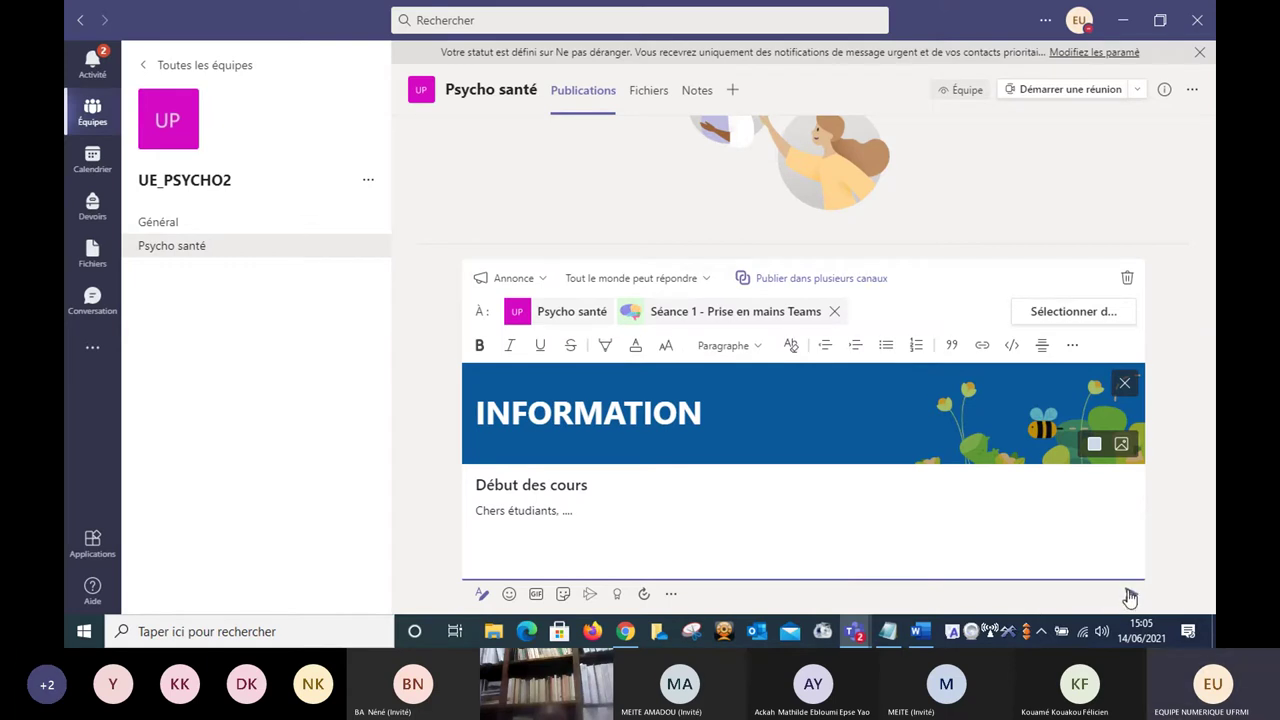
Send the INFORMATION announcement 'Début des cours' to the channel.
click(1130, 597)
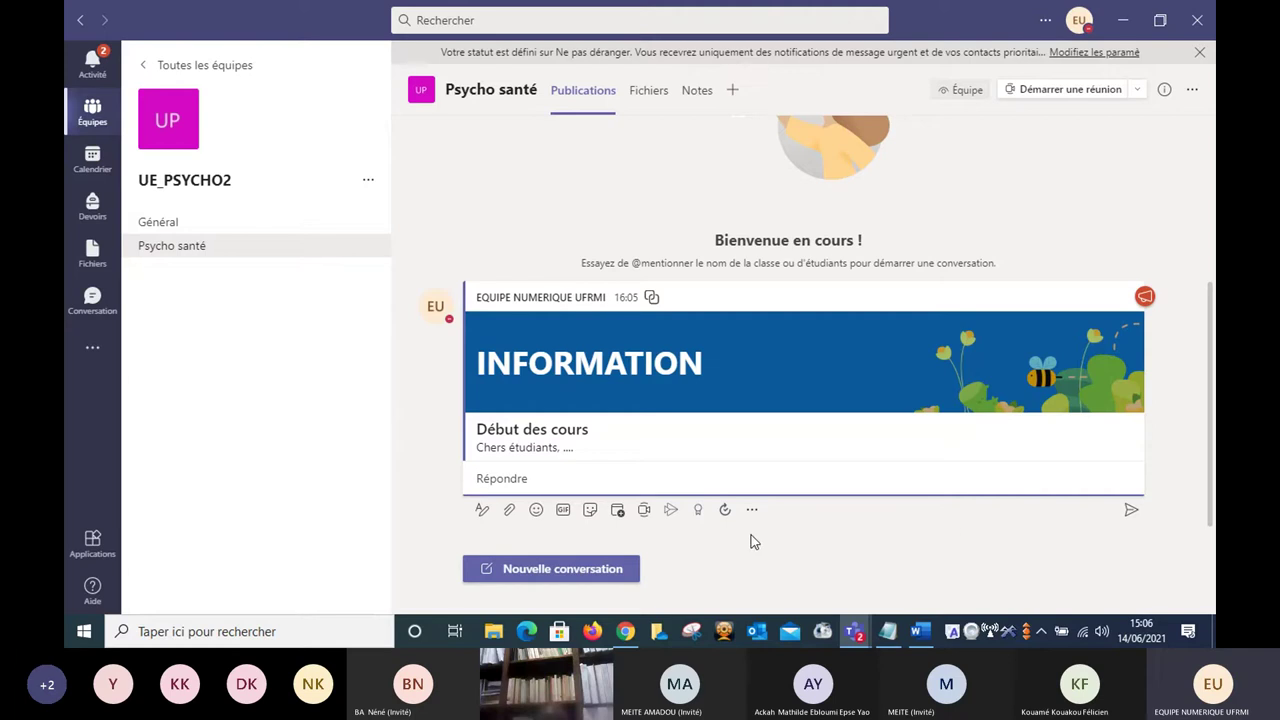
Start a new conversation reading 'Je souhaiterais que mon collègue'.
click(557, 573)
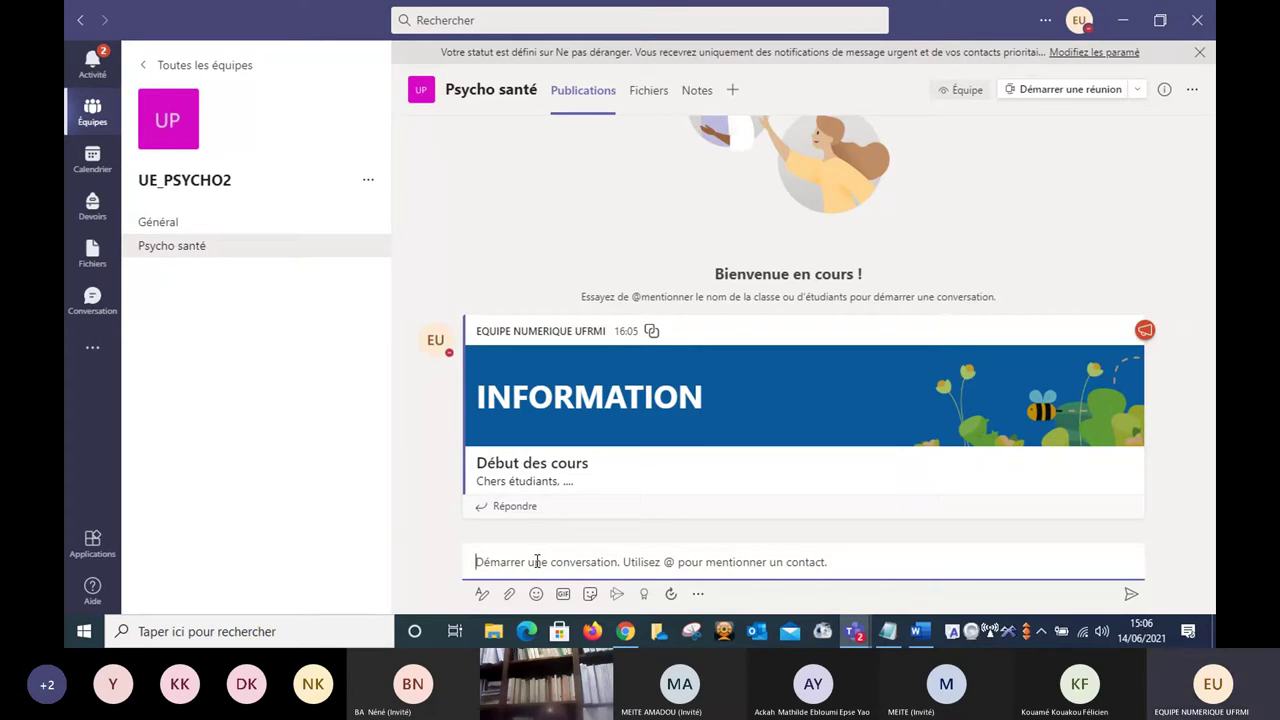
text(I)
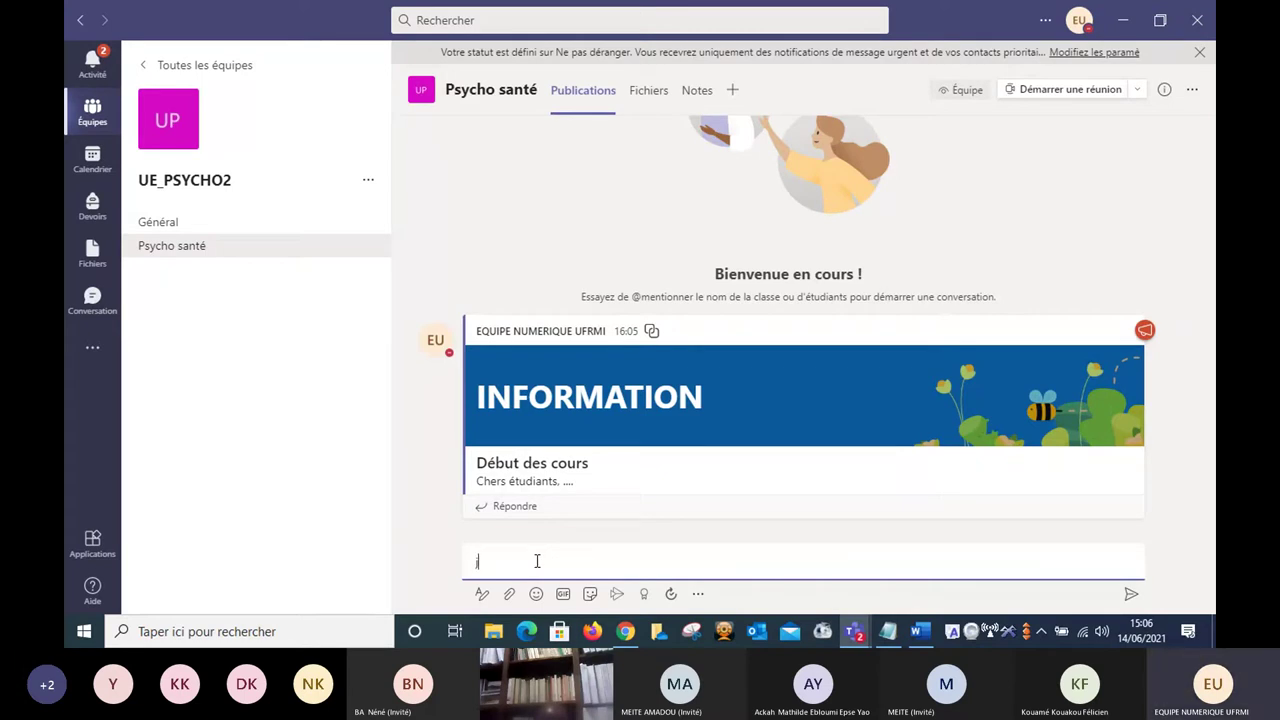
key(BackSpace)
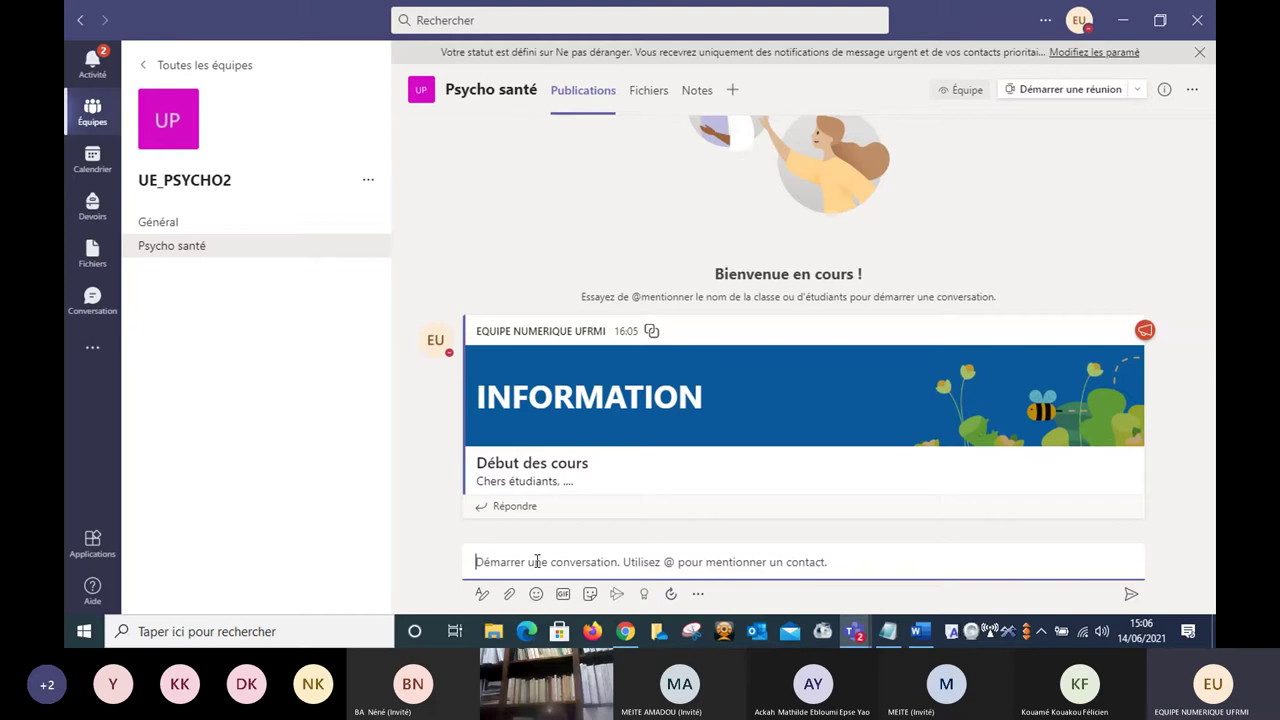
text(Je )
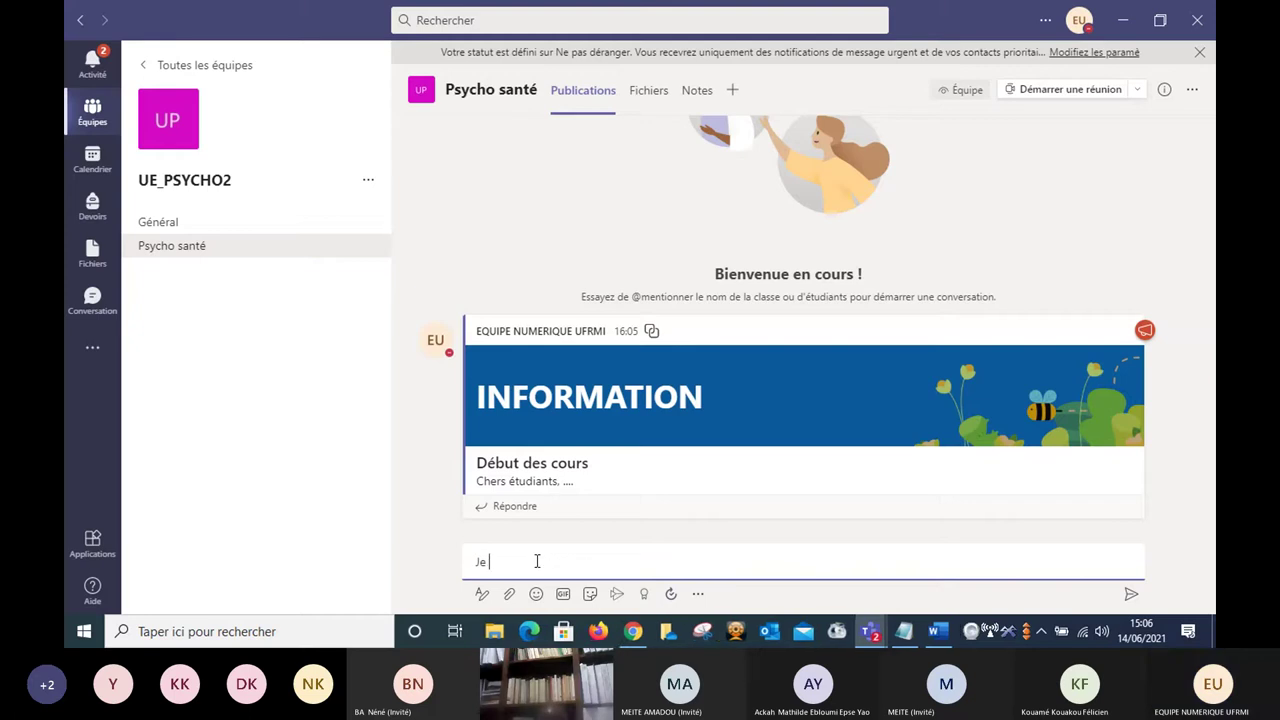
text(souhai)
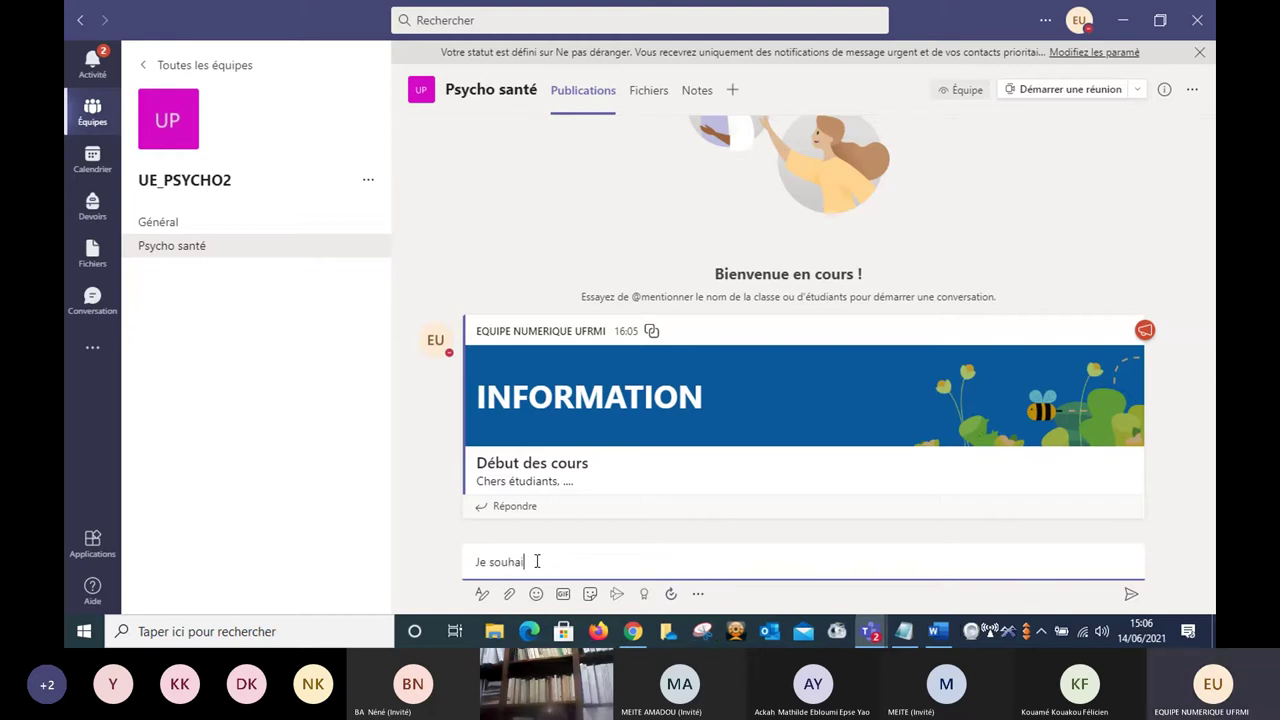
text(terais que mon collègue)
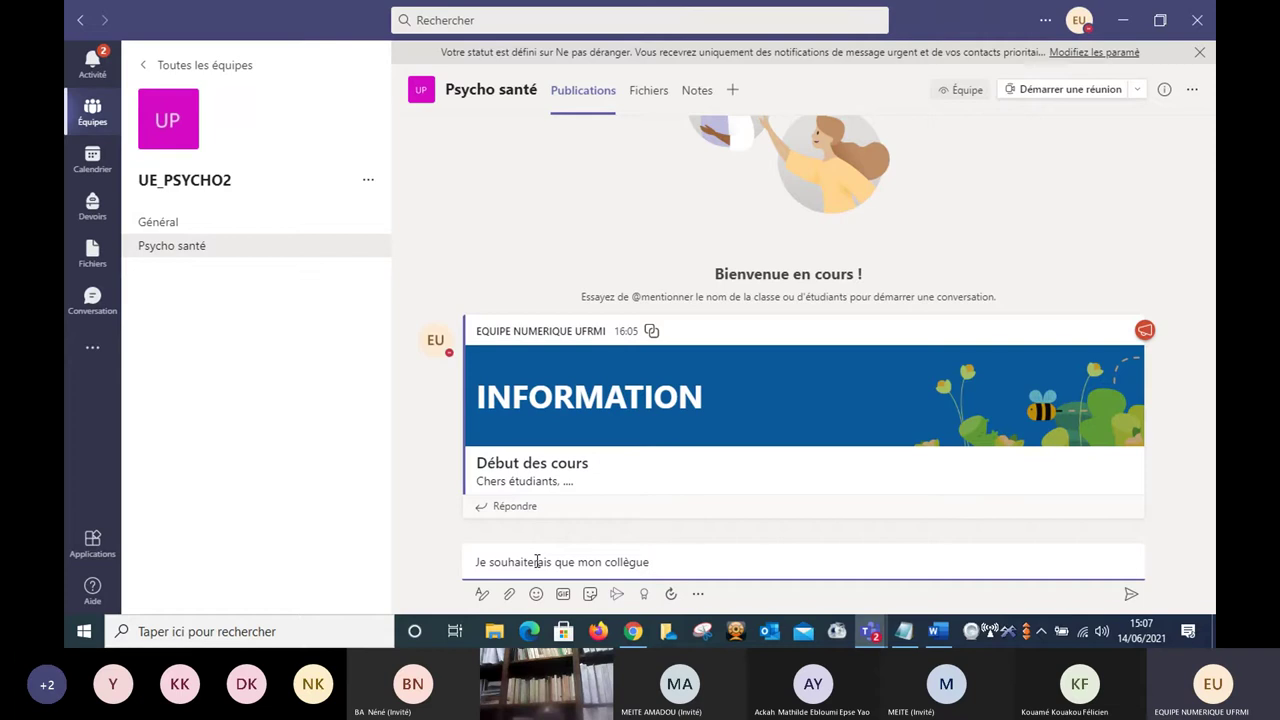
Add an @-mention of a colleague, correcting a mistyped letter.
text(@)
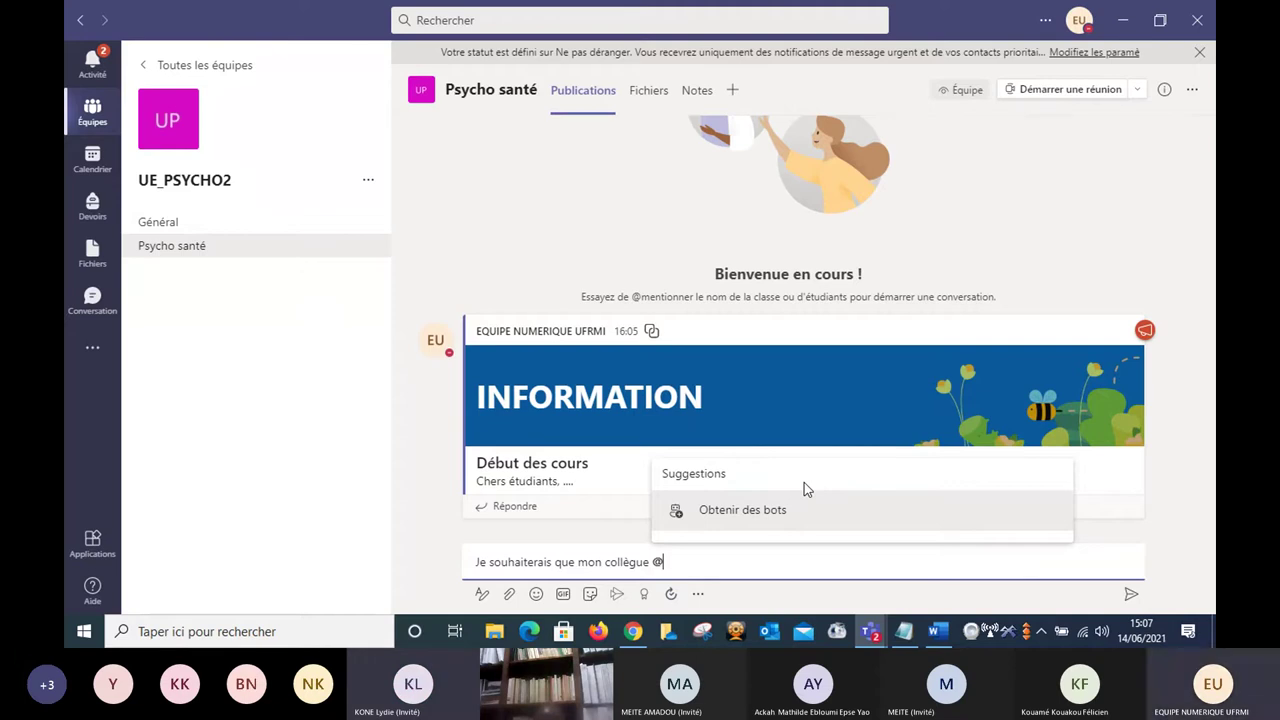
text(K)
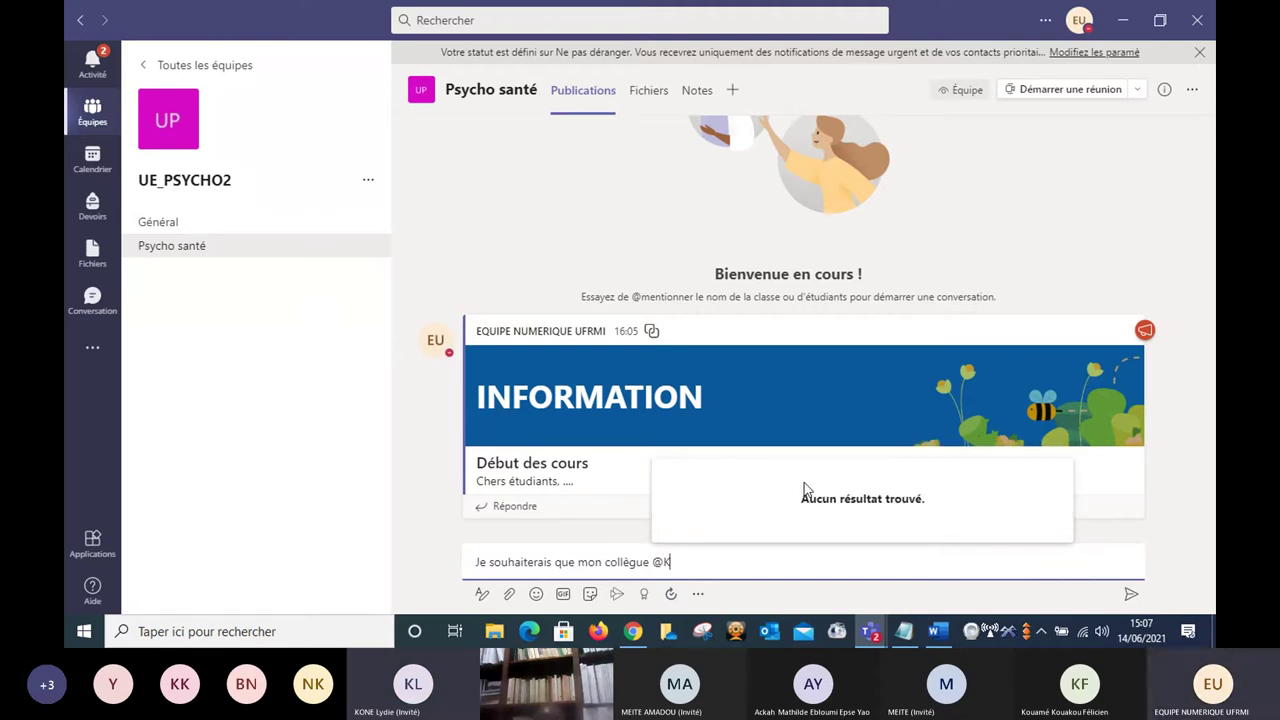
text(o)
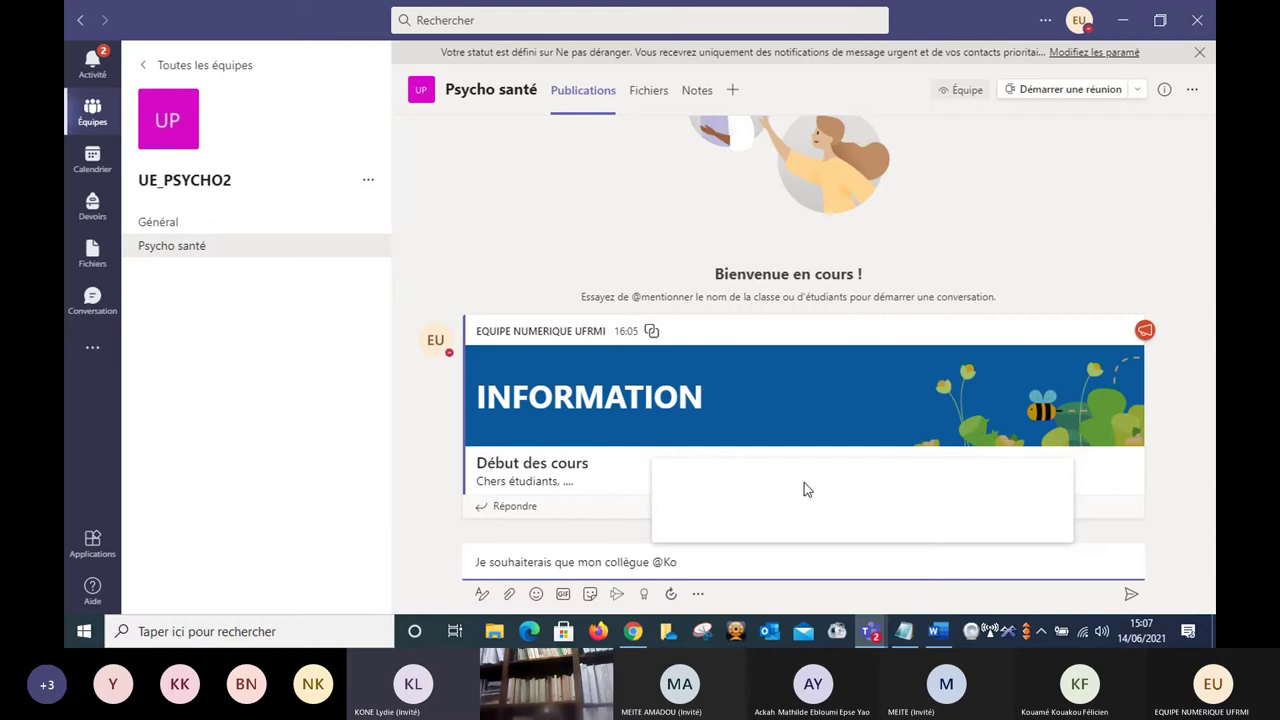
text(o)
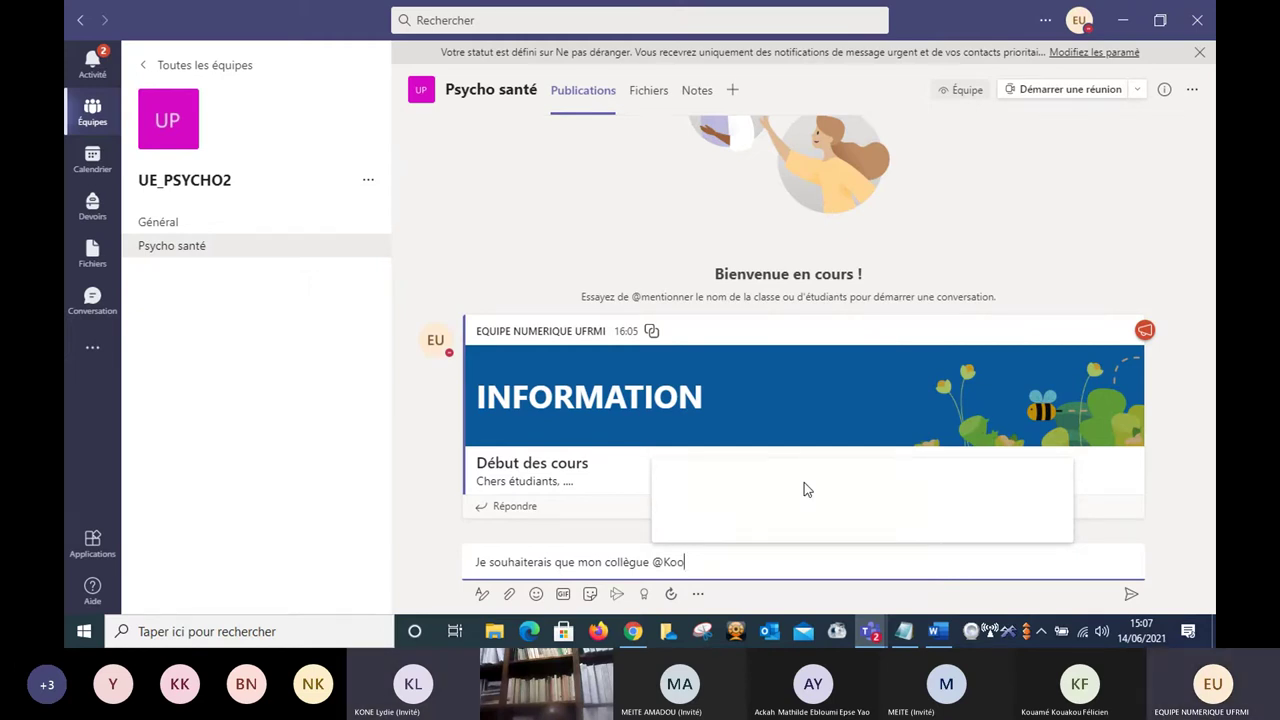
key(BackSpace)
text(ua)
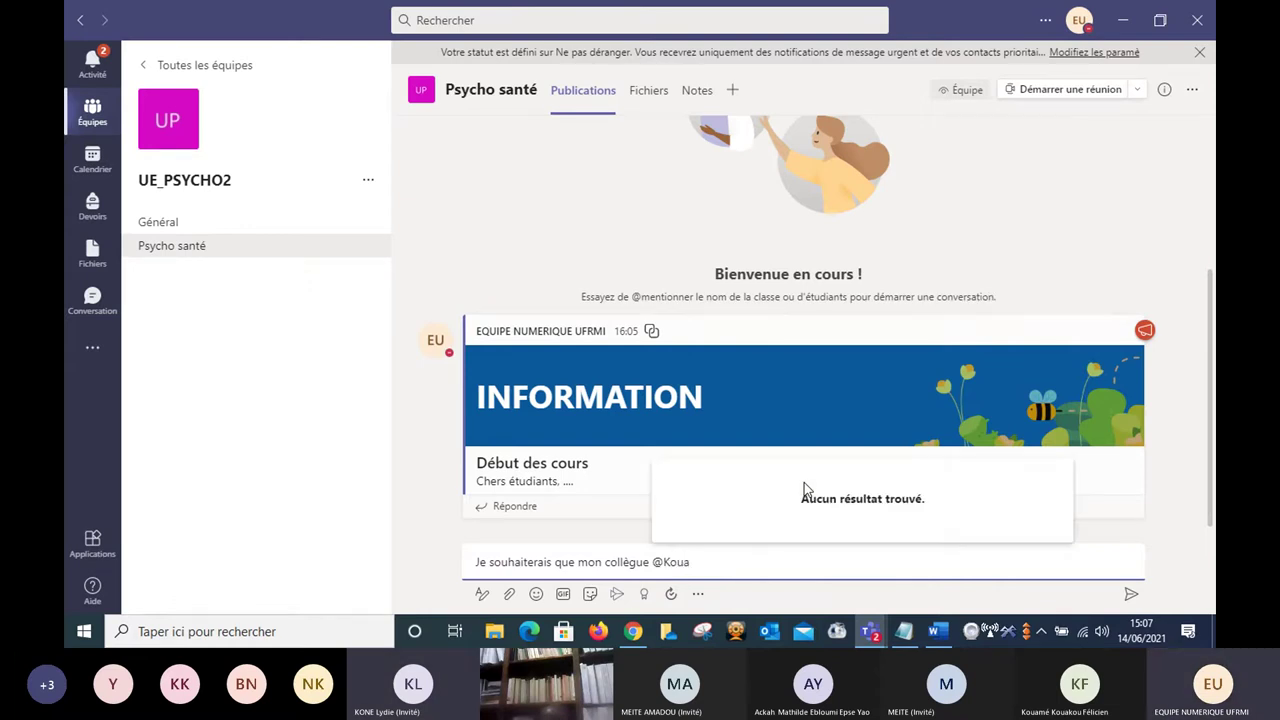
text(k)
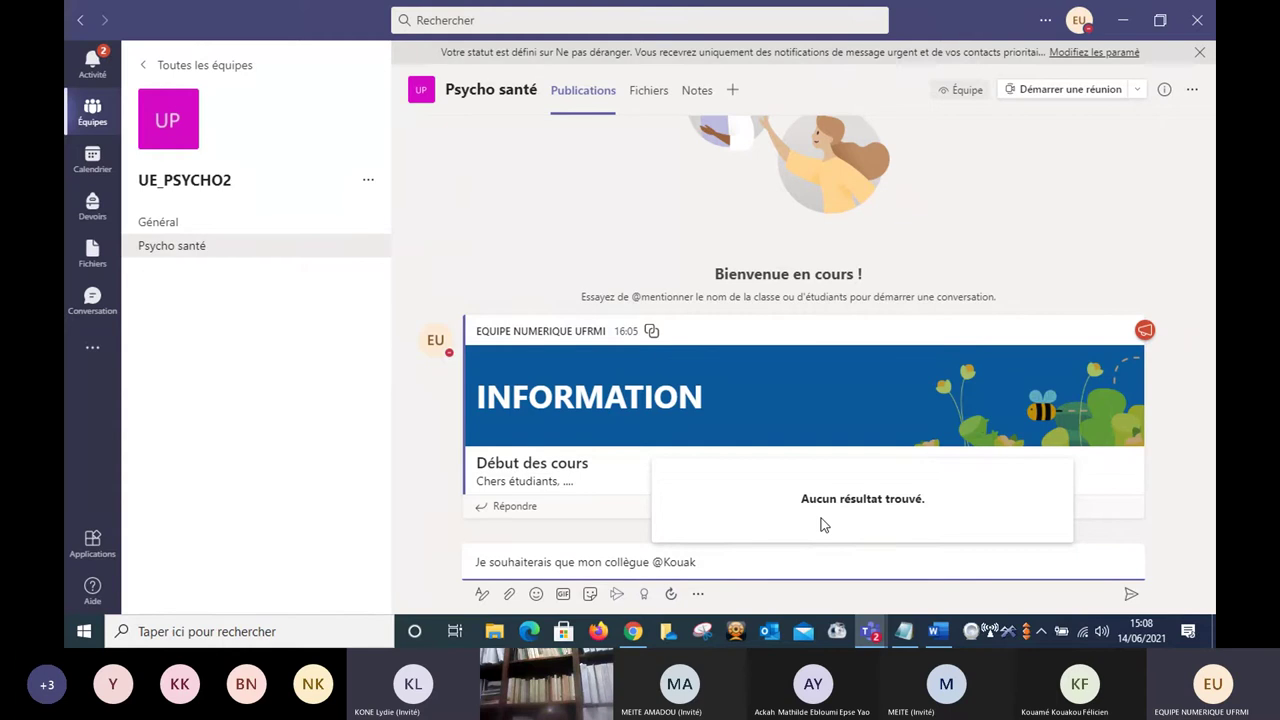
mouse_move(868, 641)
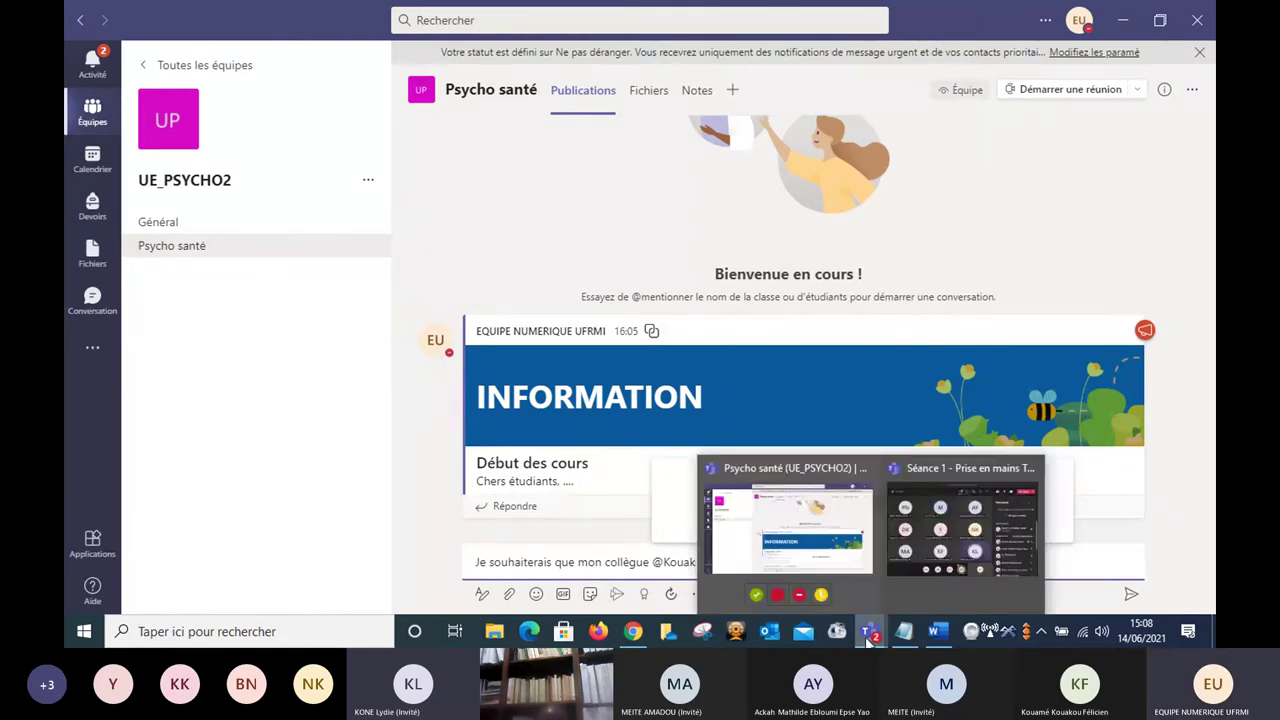
mouse_move(915, 551)
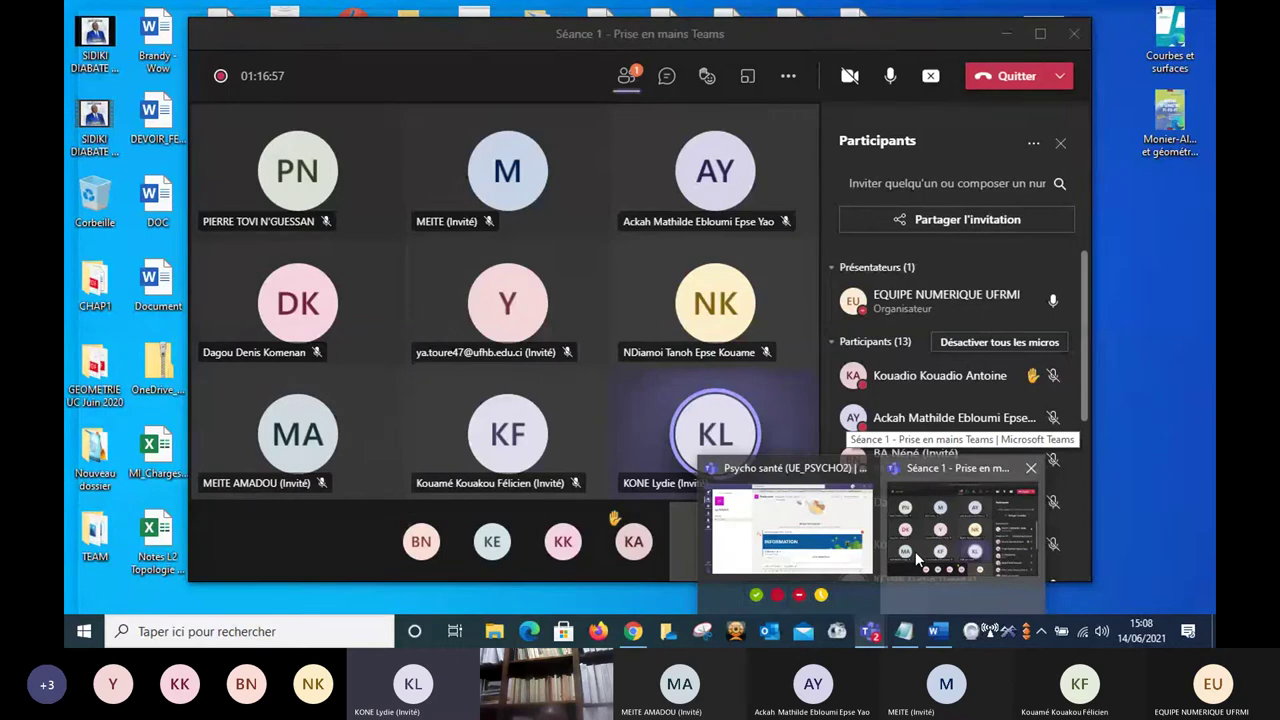
Bring the Séance 1 meeting forward and mute all participants.
click(915, 551)
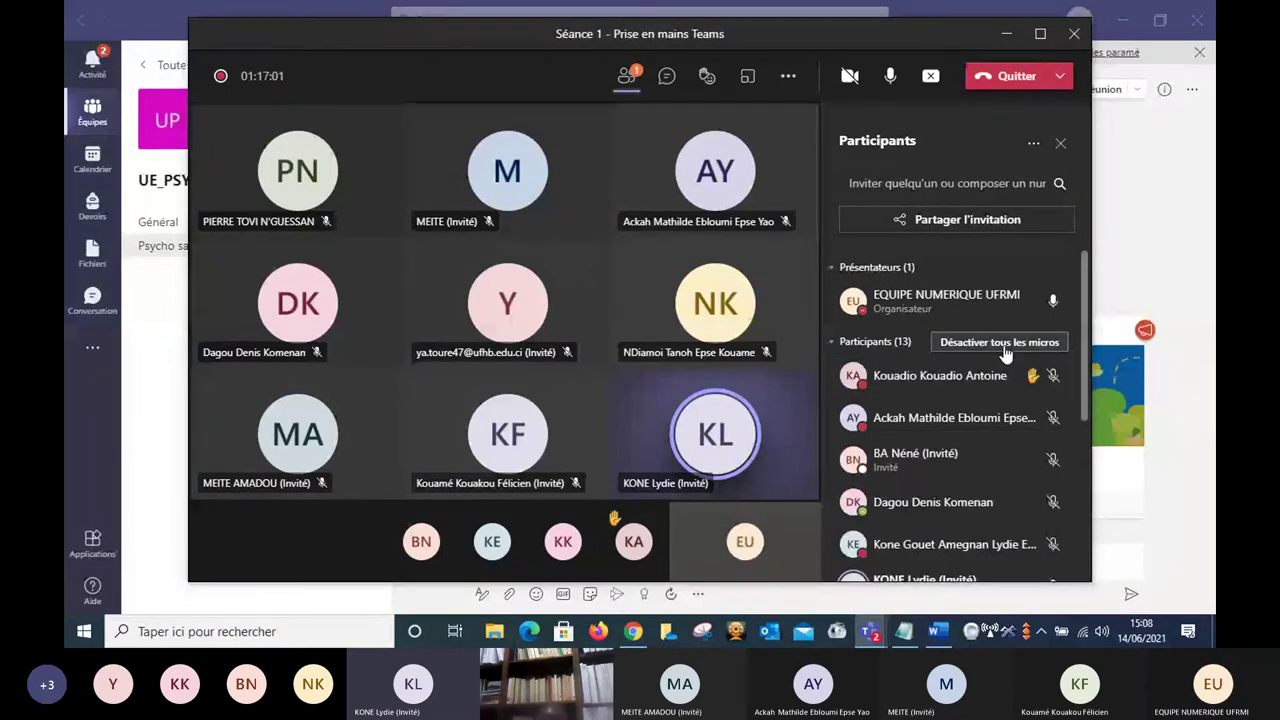
click(1001, 343)
click(744, 347)
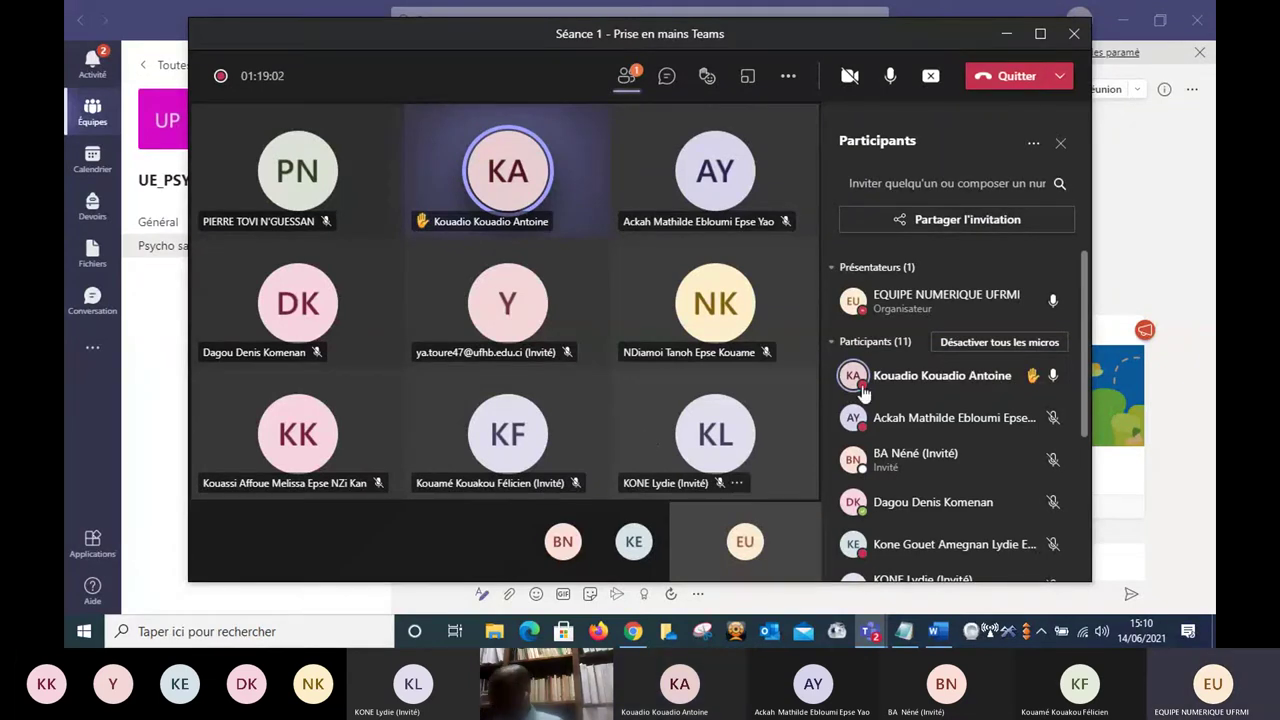
Mute all participants again and return to the Psycho santé channel.
mouse_move(1040, 383)
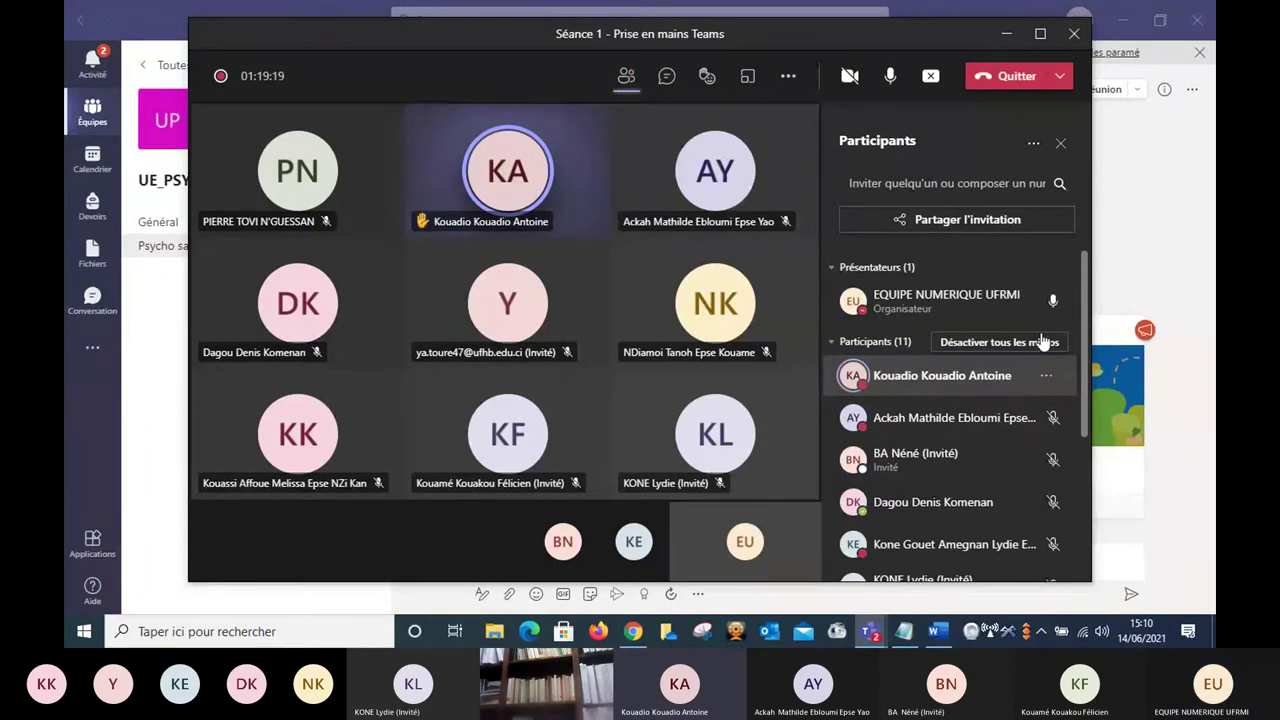
click(1006, 342)
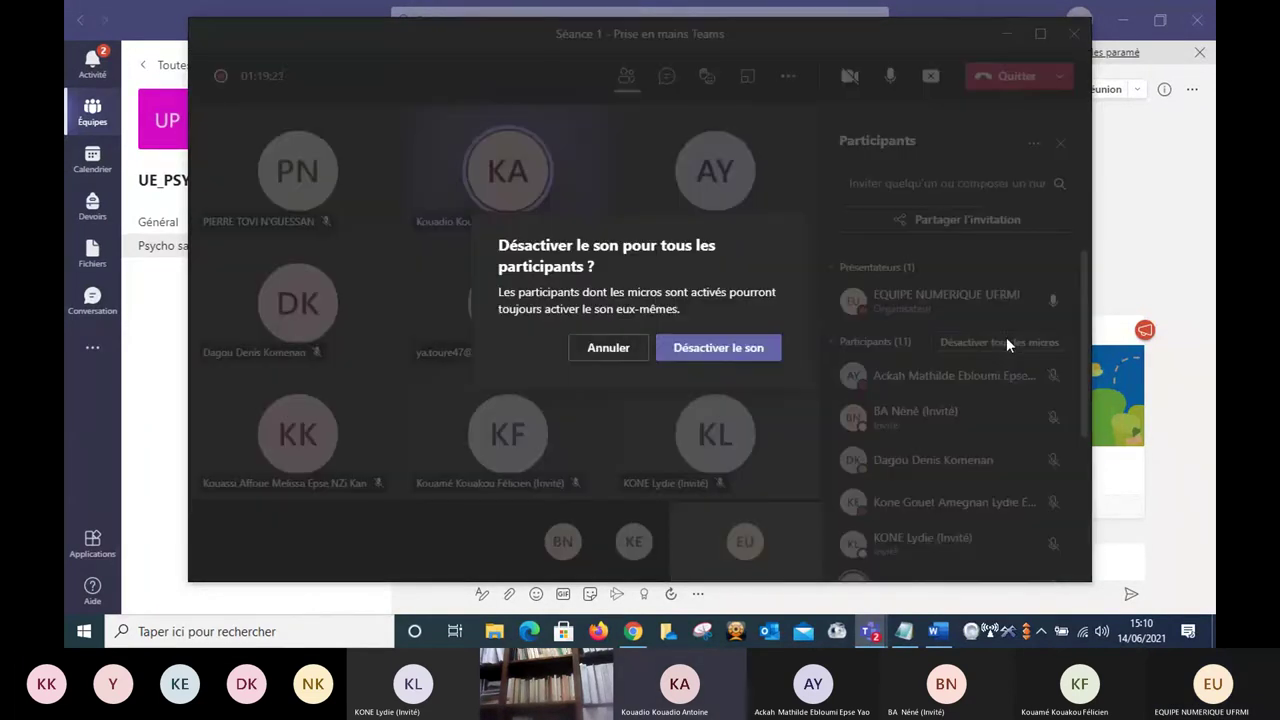
click(743, 352)
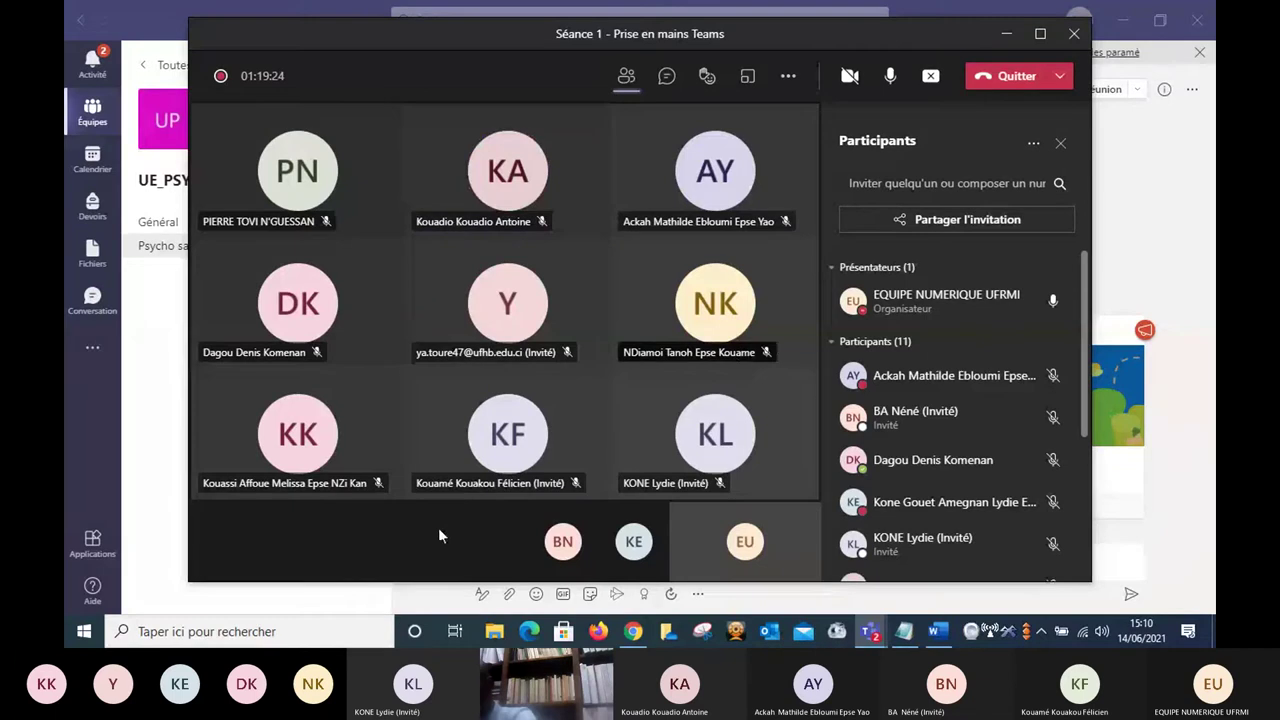
click(427, 597)
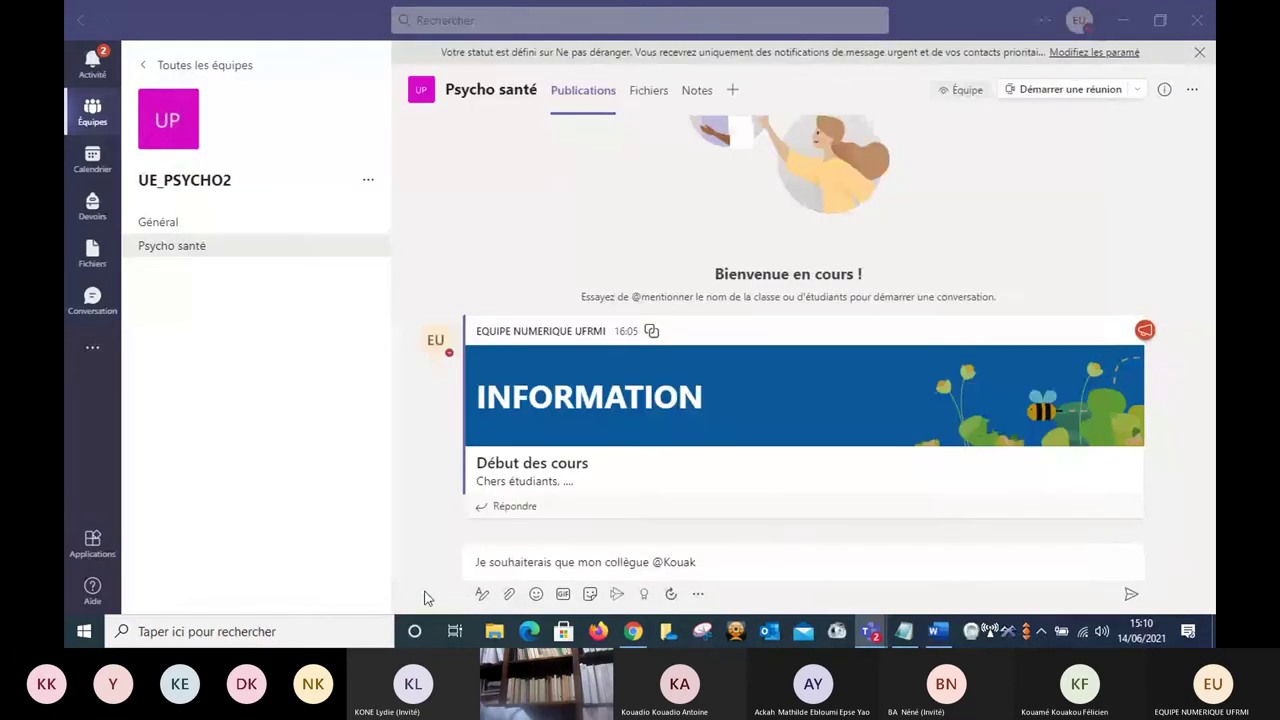
Replace the @-mention with the colleague's user name, drop stray digits, and add trailing dots.
click(710, 562)
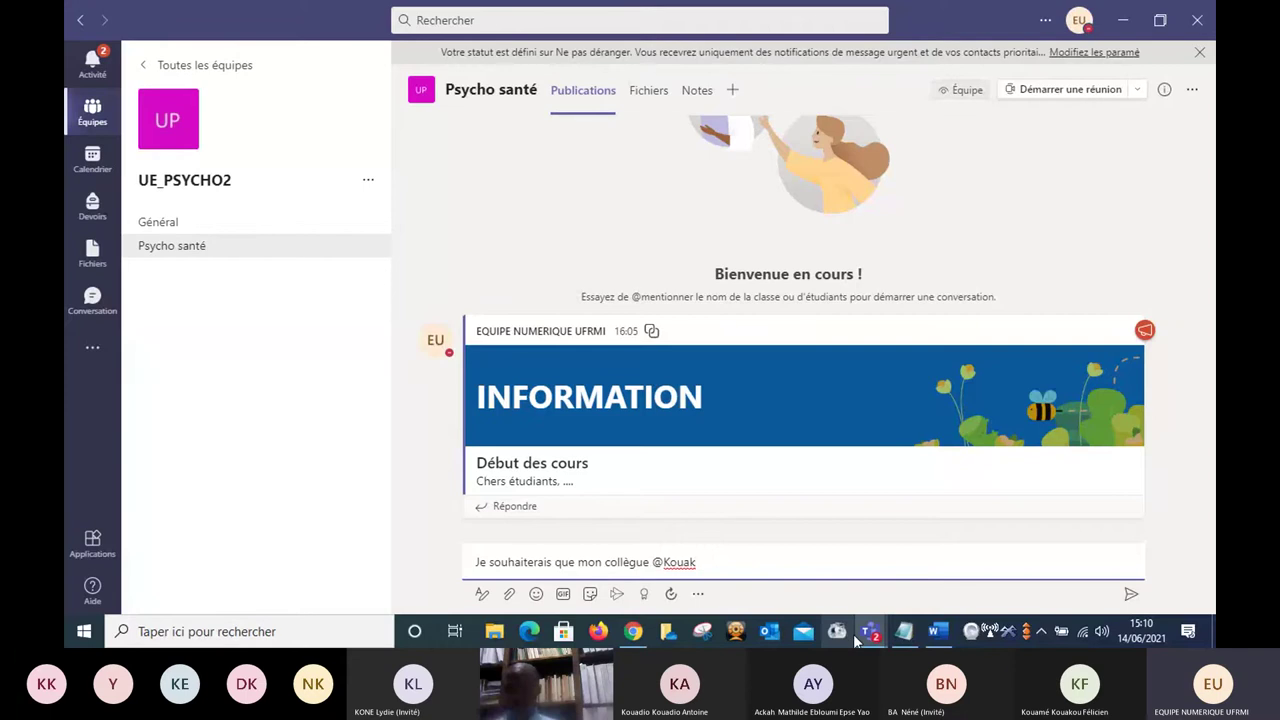
mouse_move(855, 634)
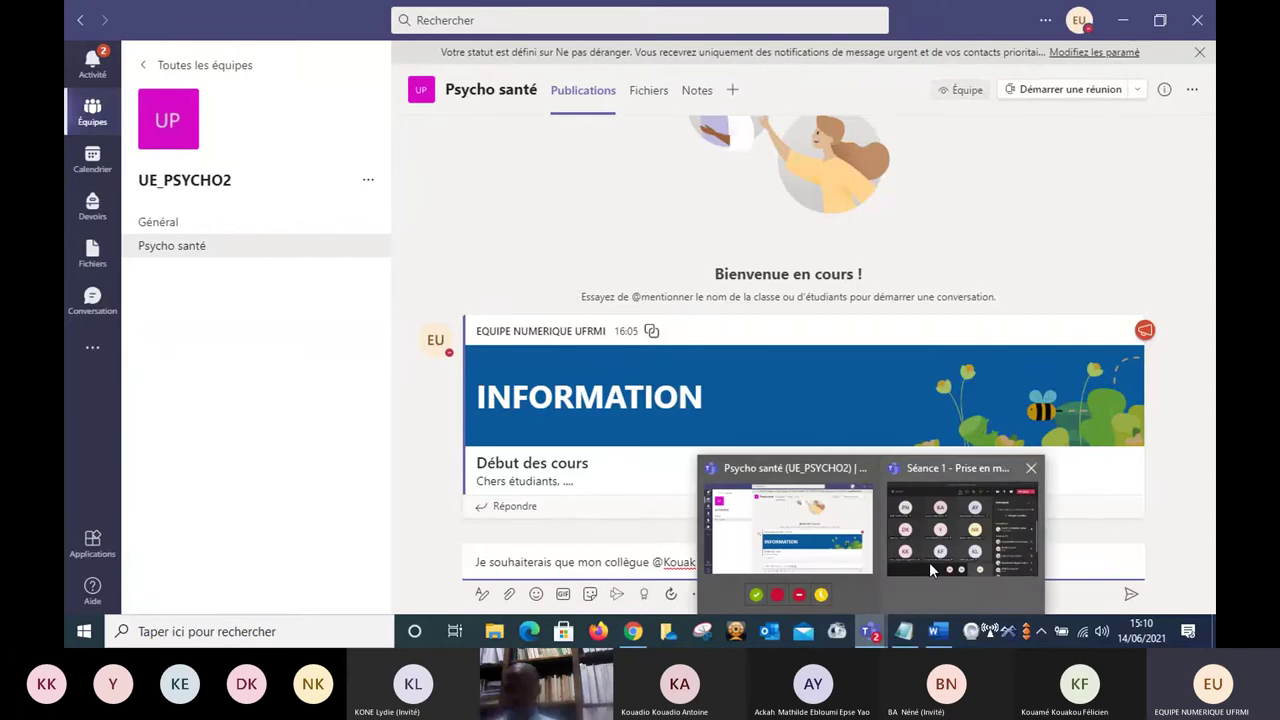
mouse_move(933, 568)
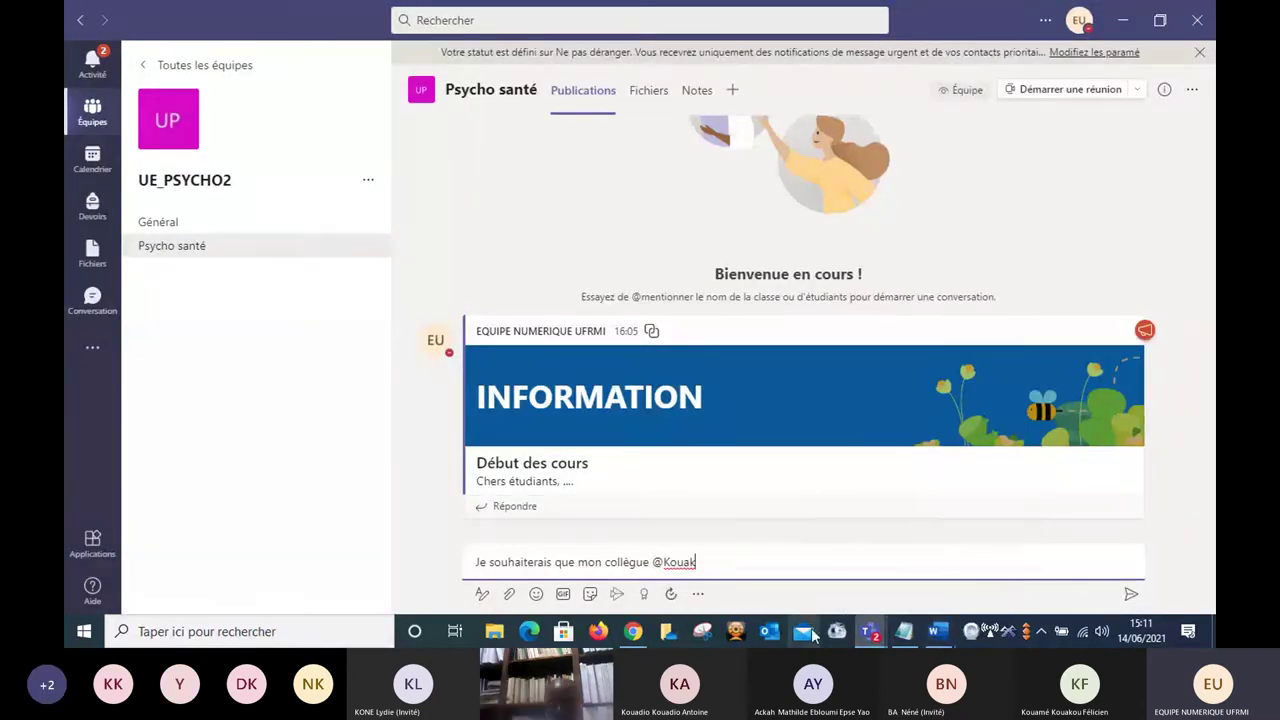
key(BackSpace)
key(BackSpace)
key(BackSpace)
key(BackSpace)
key(BackSpace)
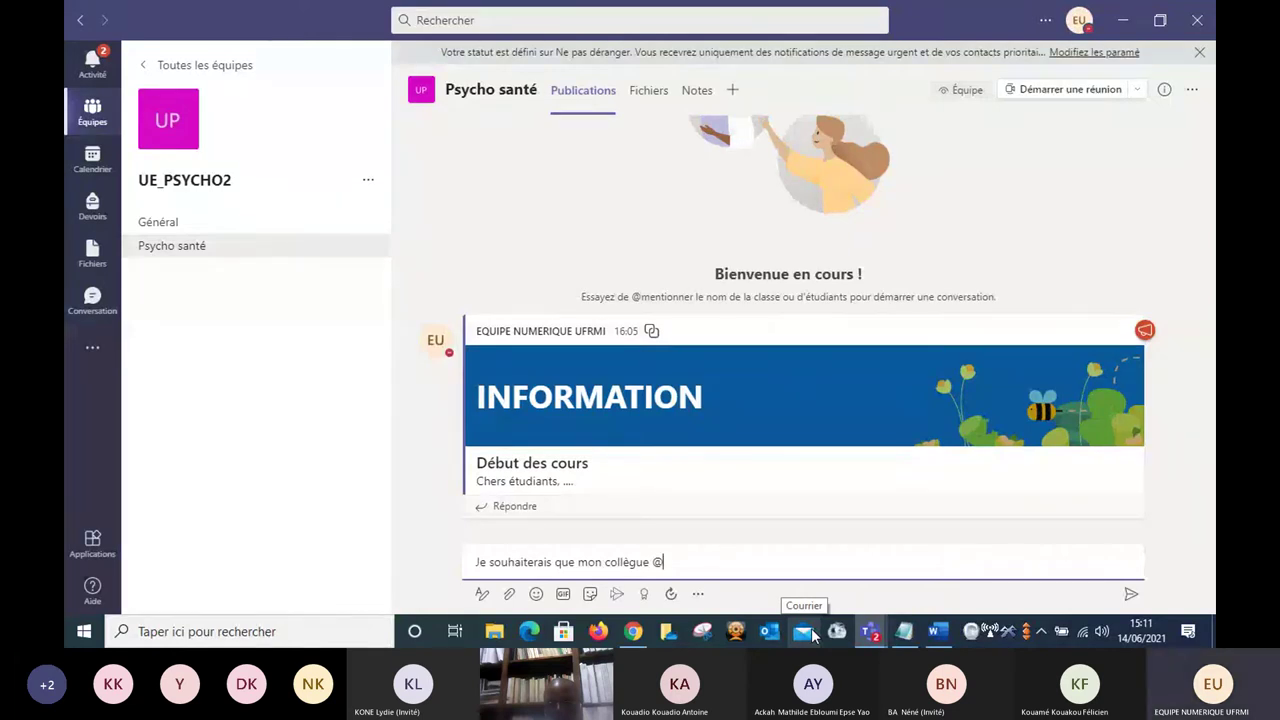
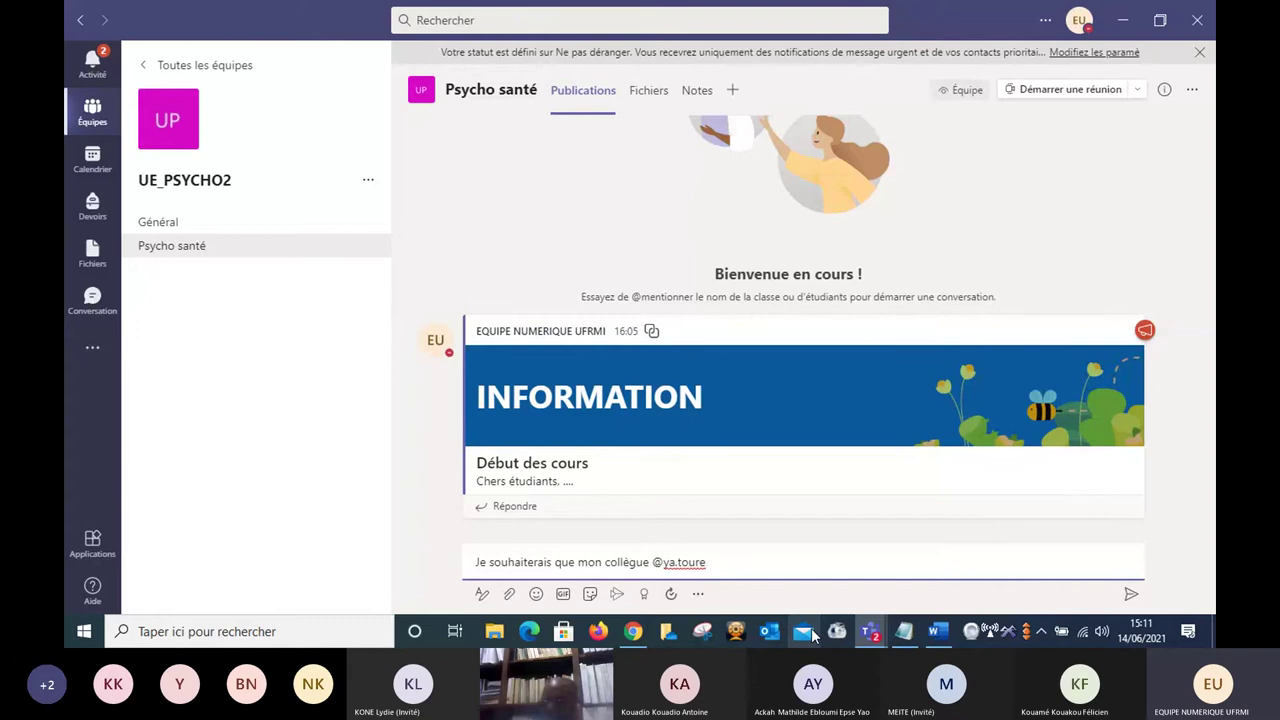
text(47)
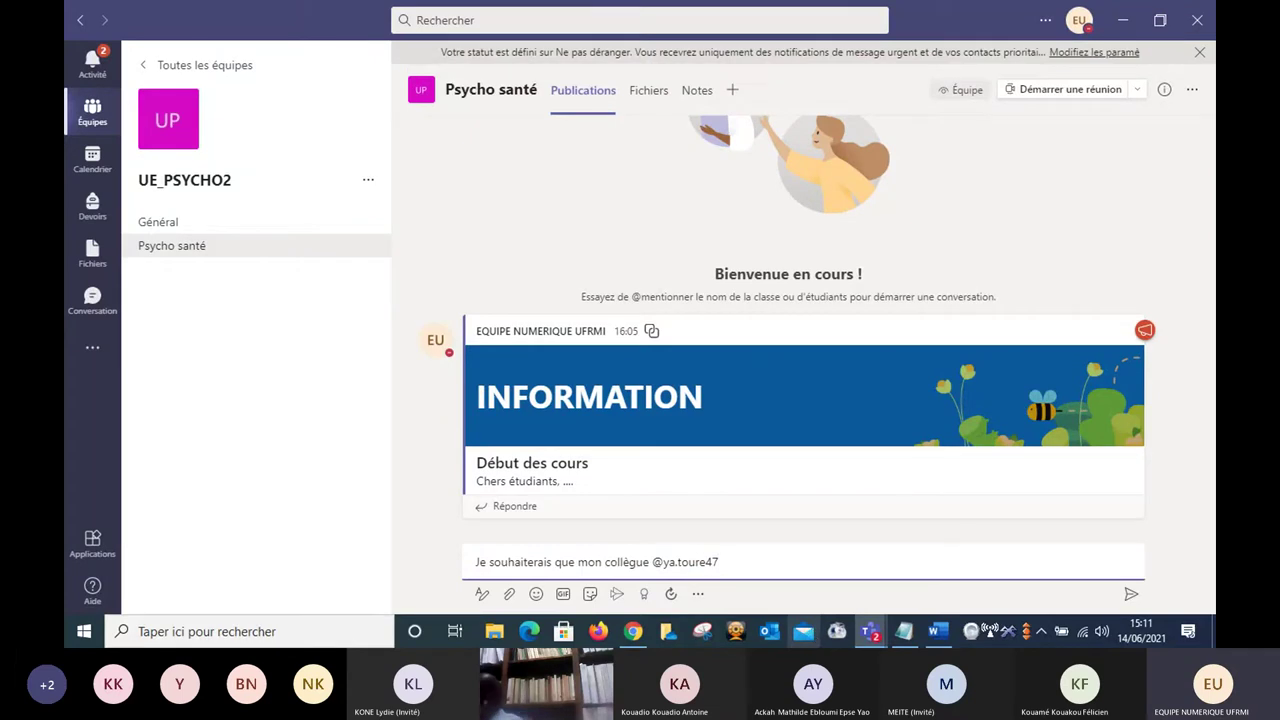
key(BackSpace)
key(BackSpace)
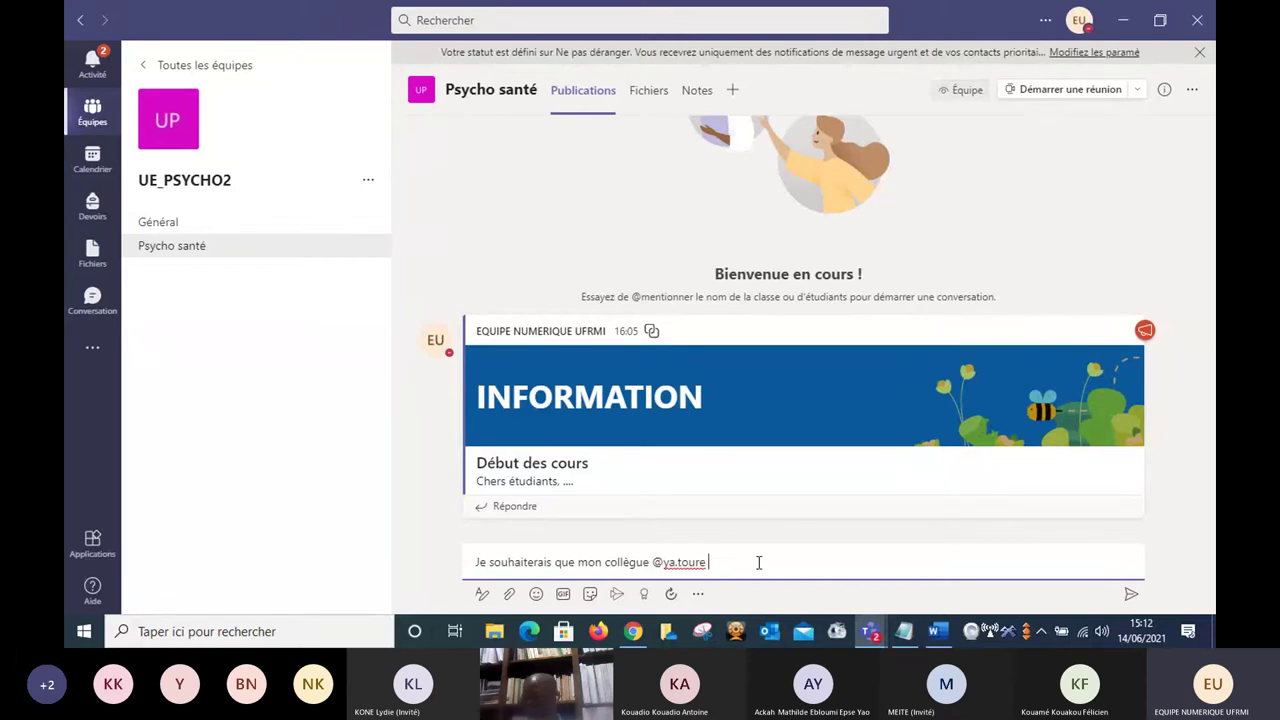
text(.....)
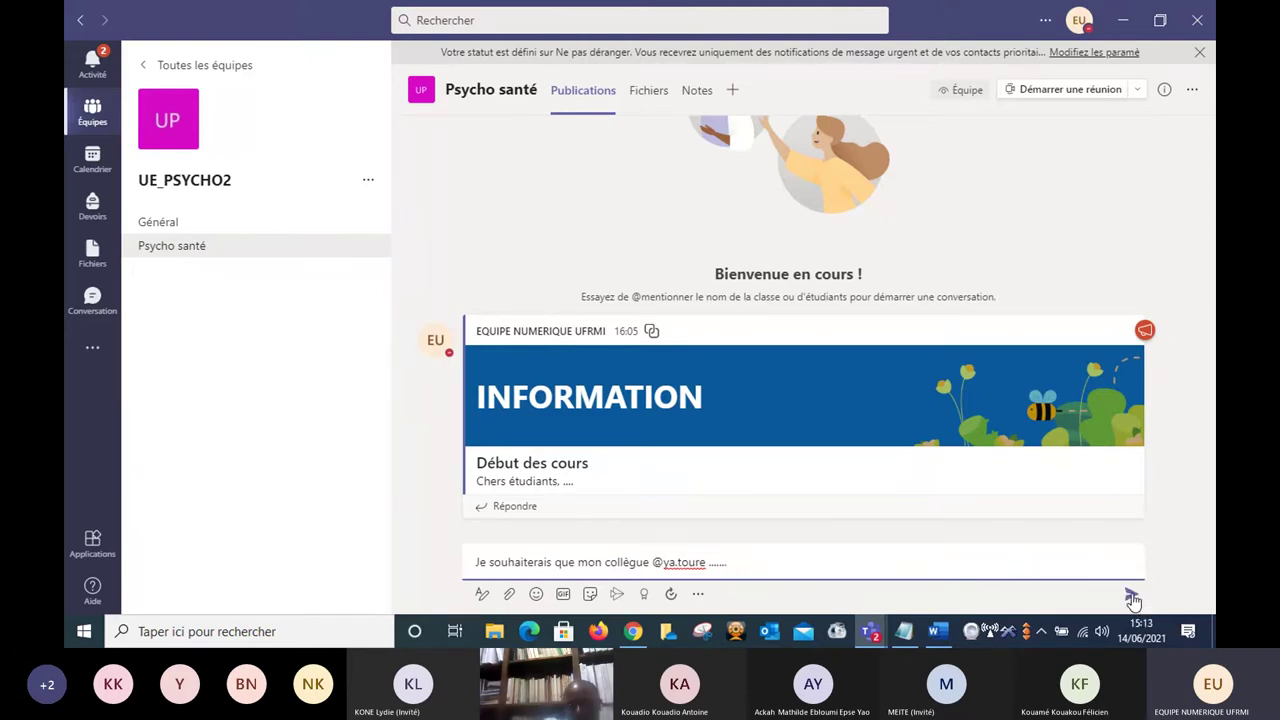
Post the message mentioning the colleague and open a reply beneath it.
click(1131, 597)
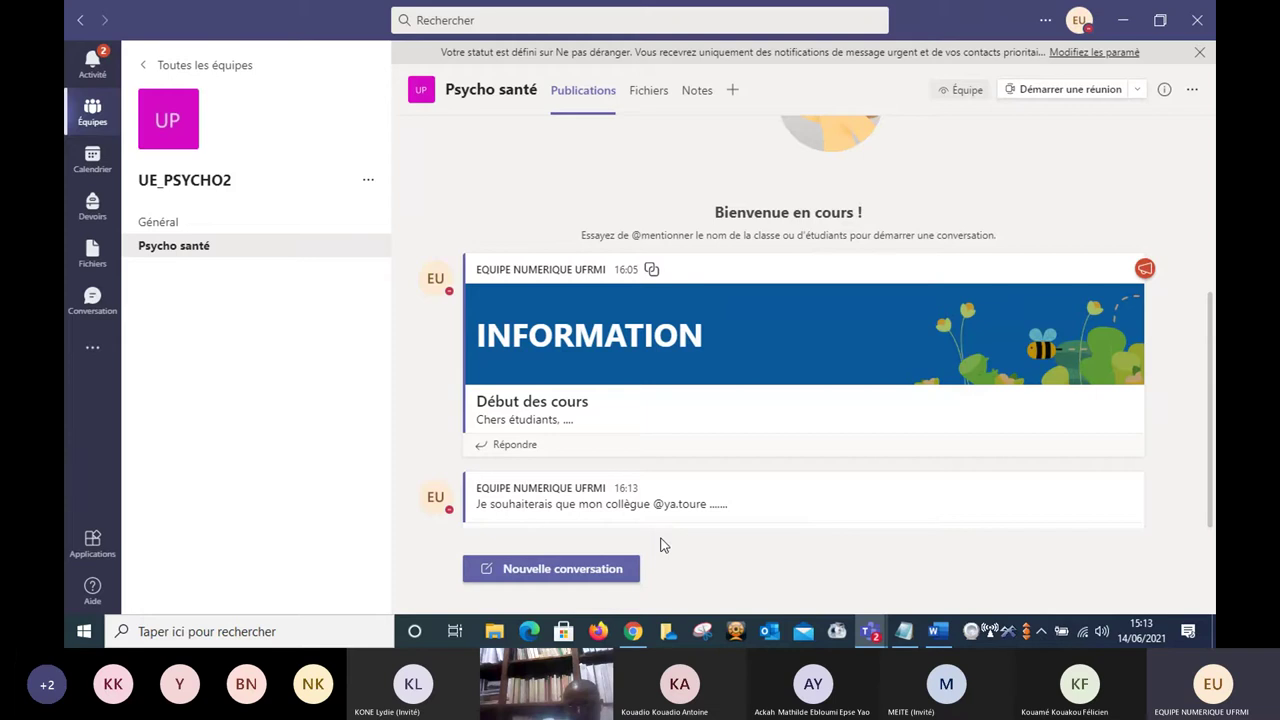
click(766, 522)
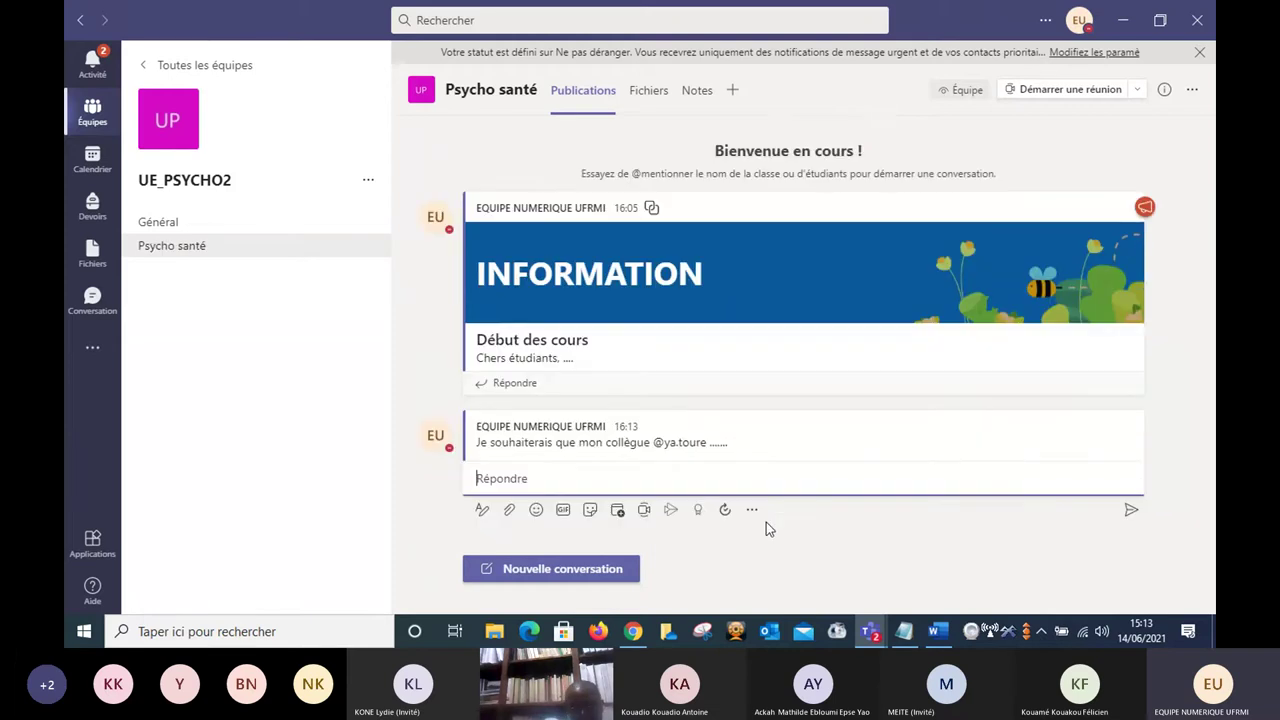
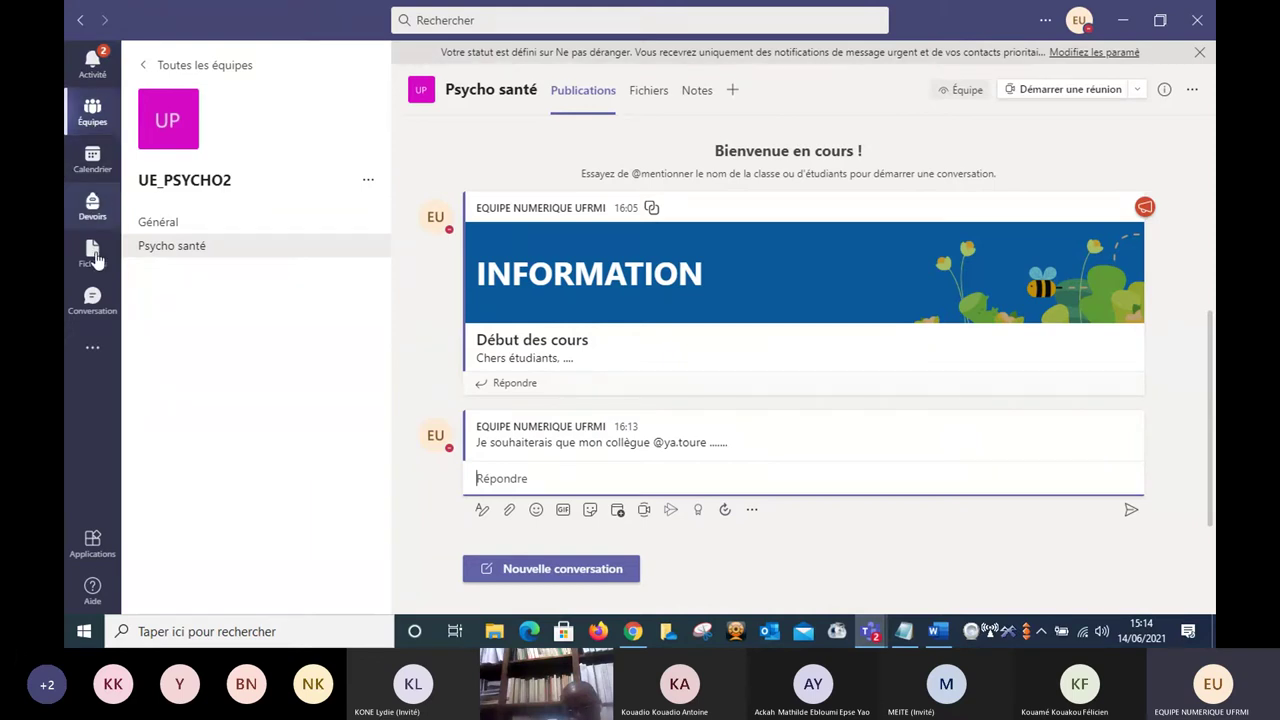
Switch to the Conversation view to show the recent private chats.
click(92, 303)
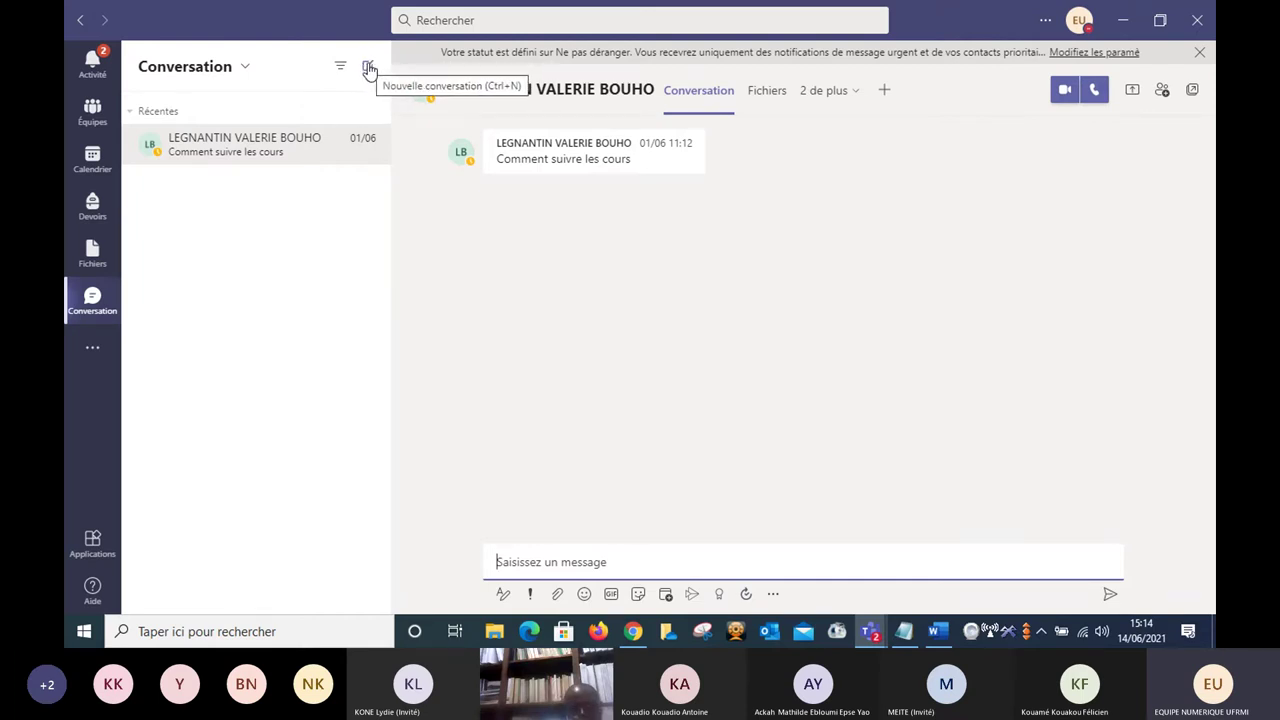
Start a new chat, search for the student by name, add them as recipient, and place the cursor in the message box.
click(369, 68)
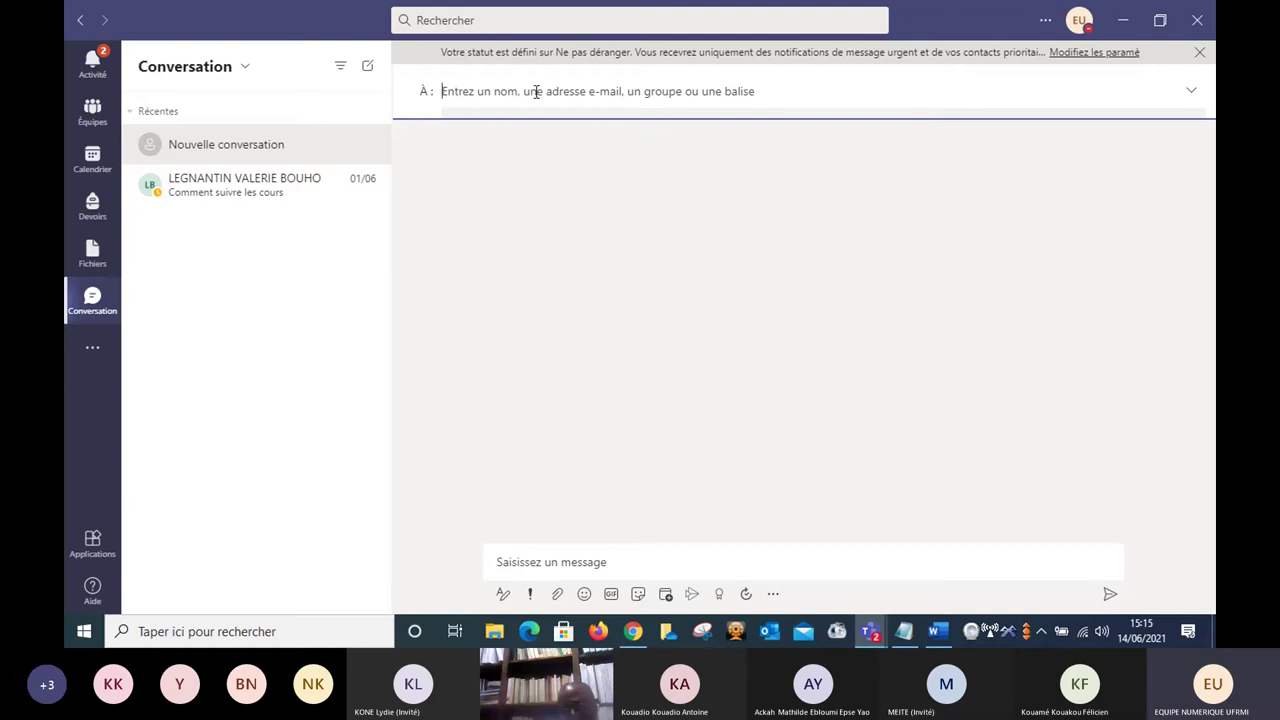
text(kou)
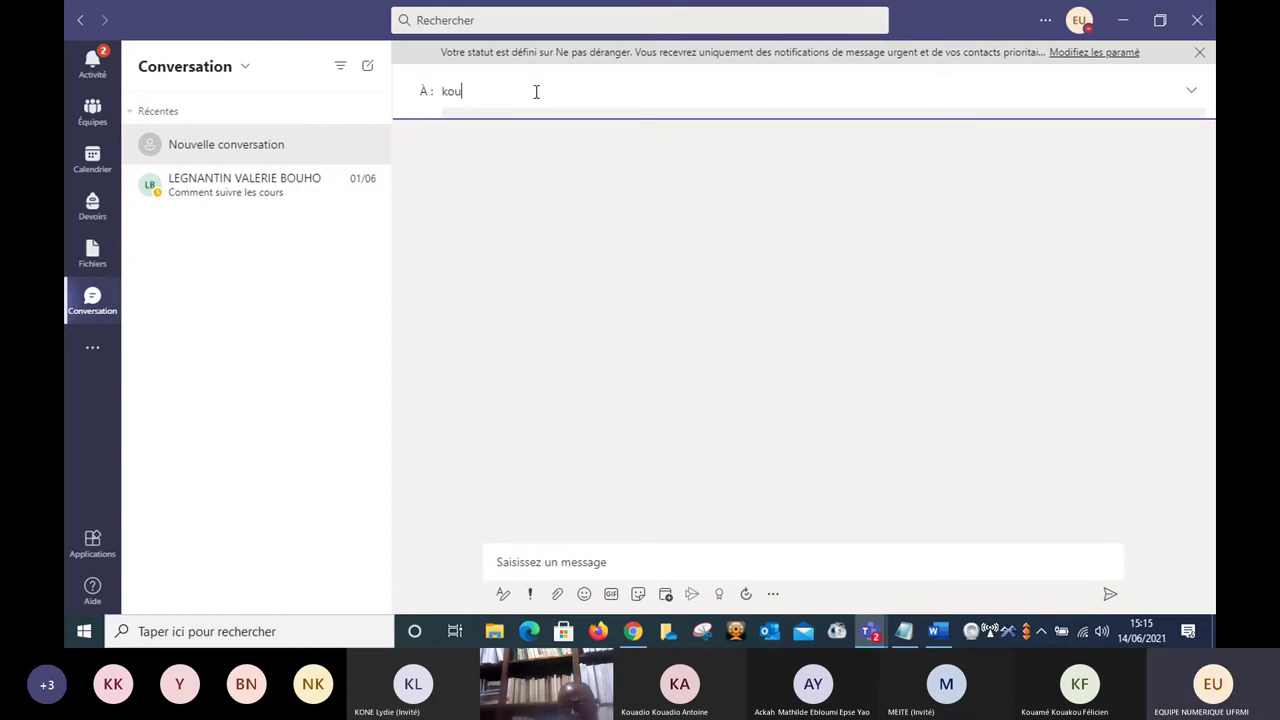
text(ak)
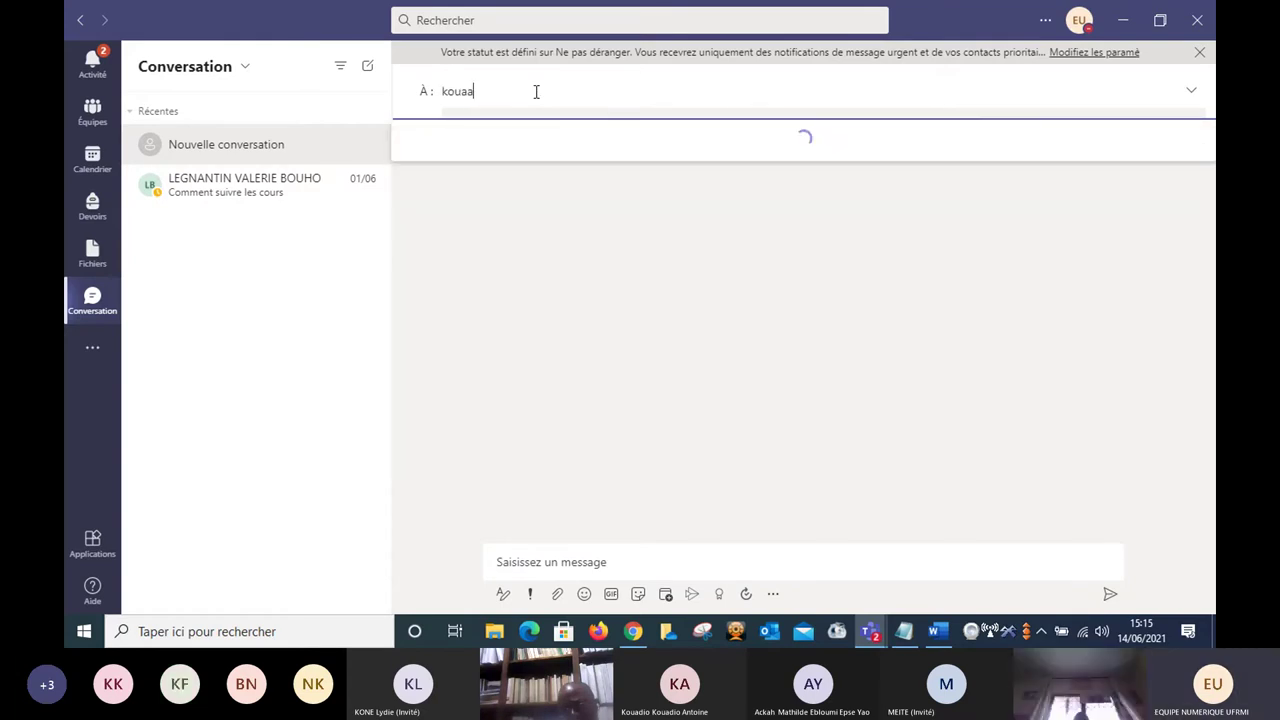
key(BackSpace)
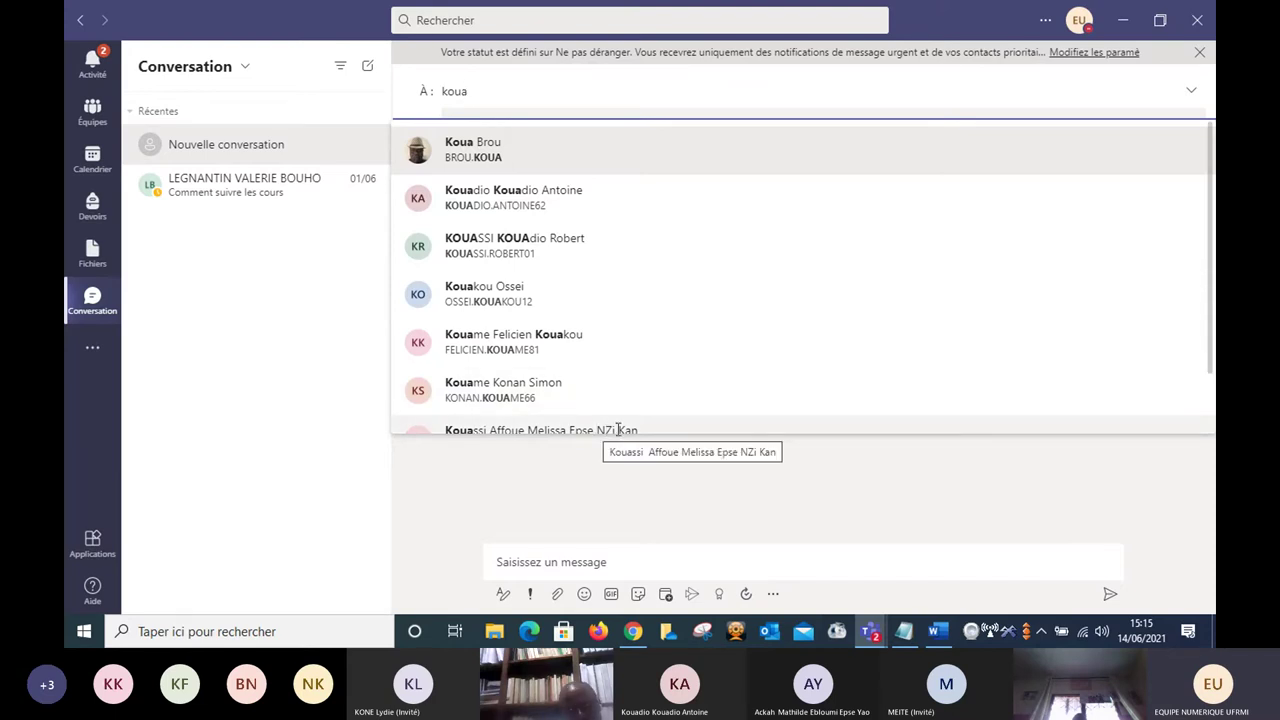
click(616, 429)
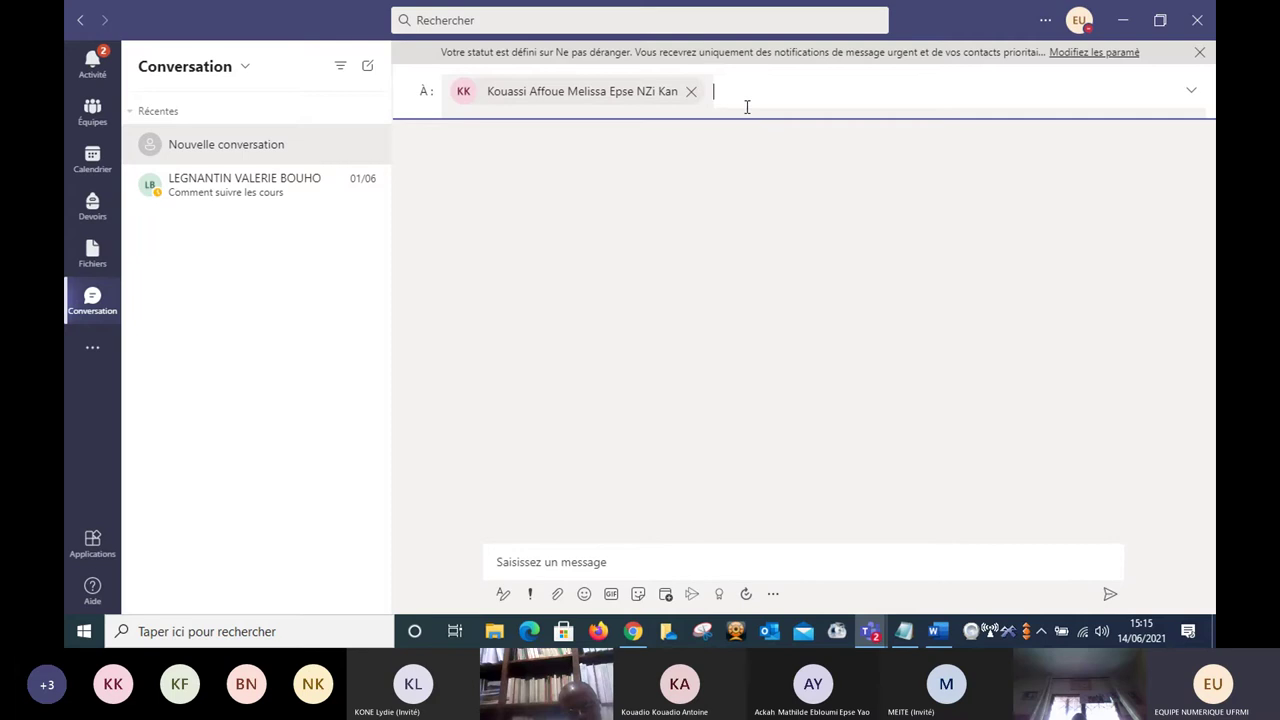
click(609, 563)
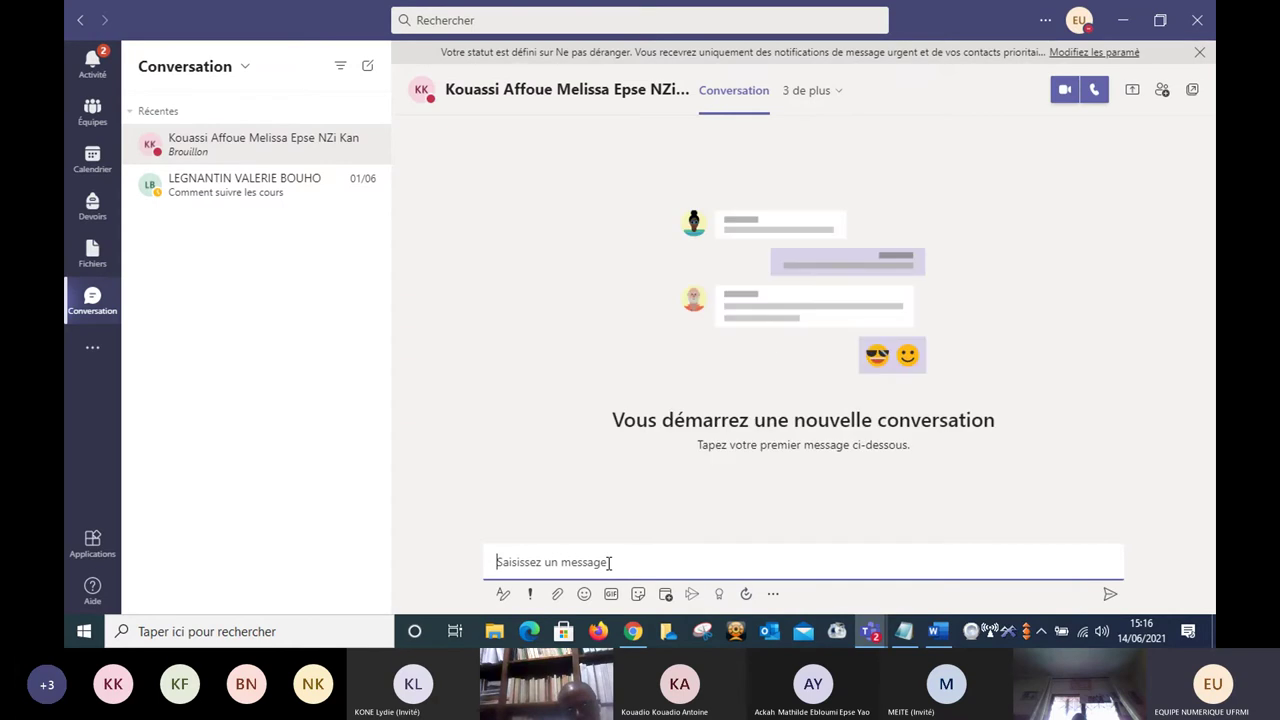
Send the message 'Bonjour madame' in the new chat.
text(Bonjour madame)
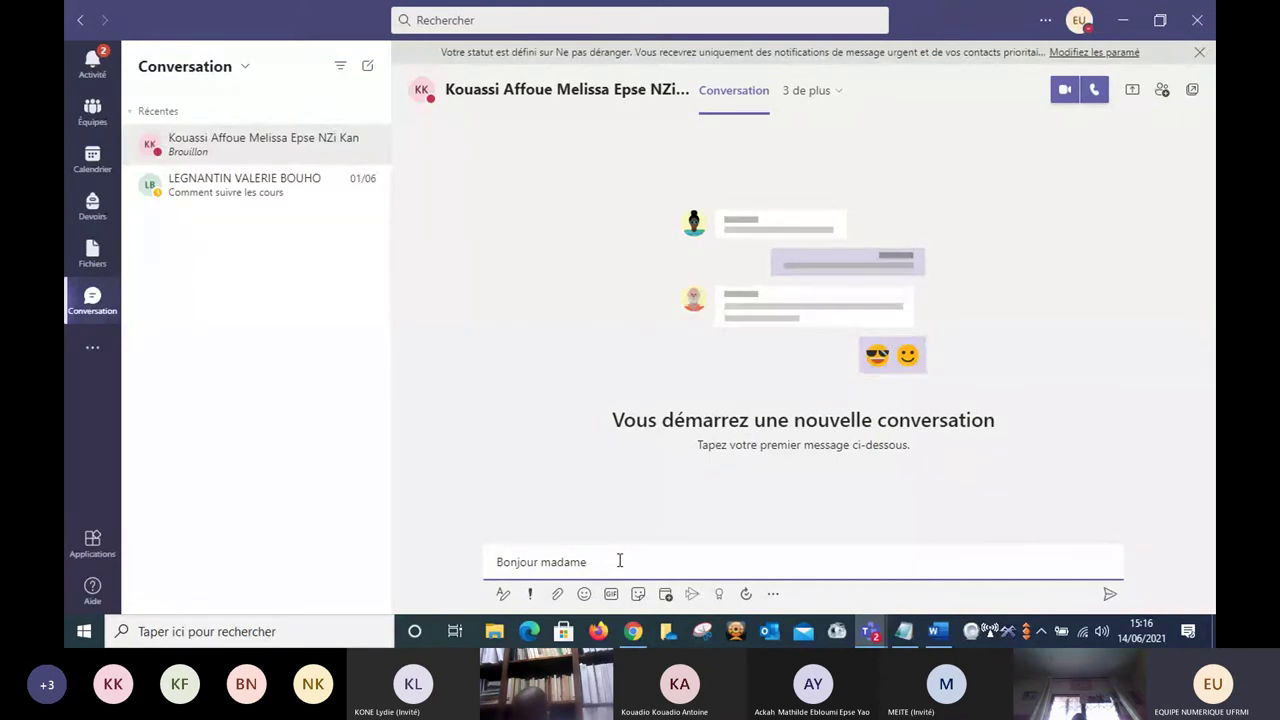
click(1109, 597)
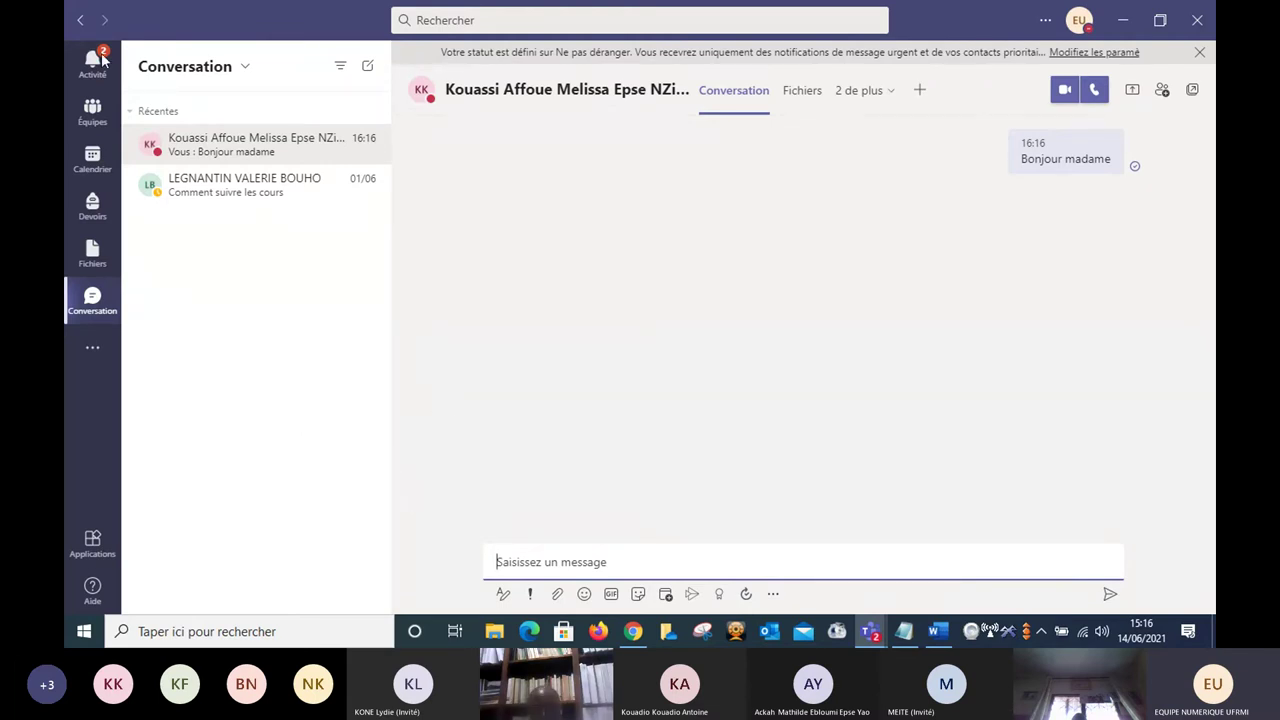
click(83, 22)
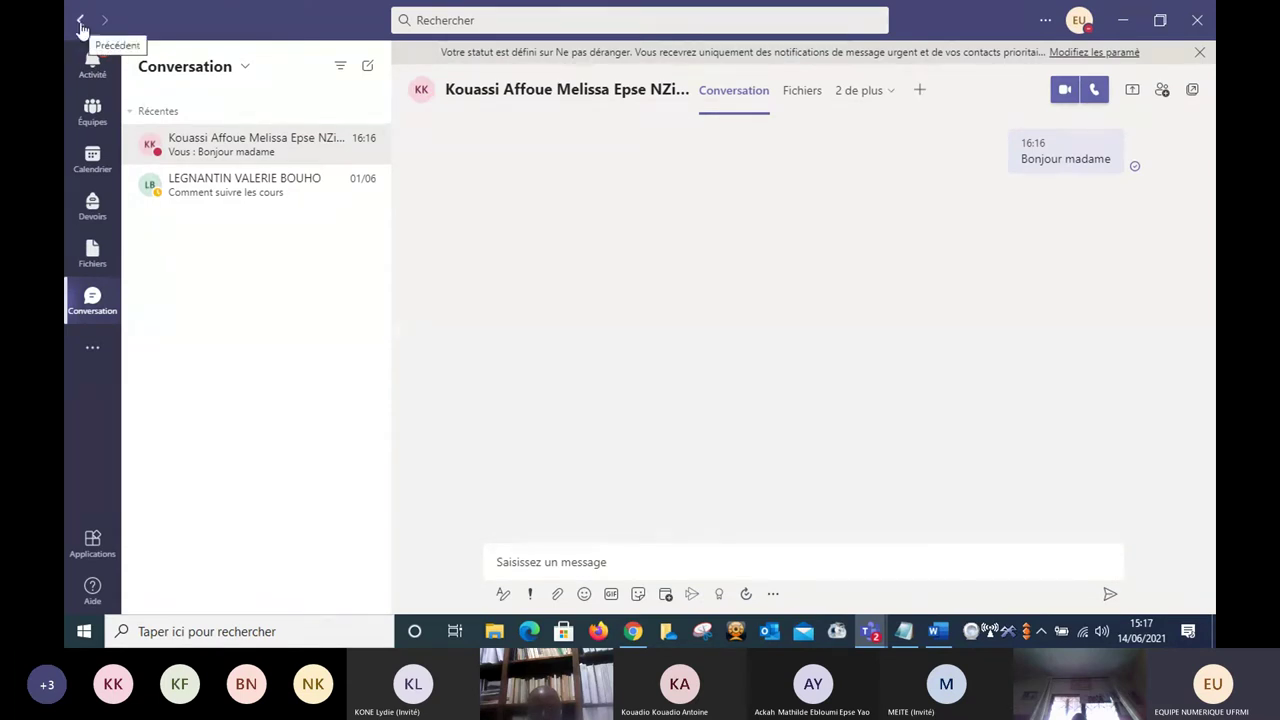
Return to Équipes to get back to the UE_PSYCHO2 team channels.
click(93, 113)
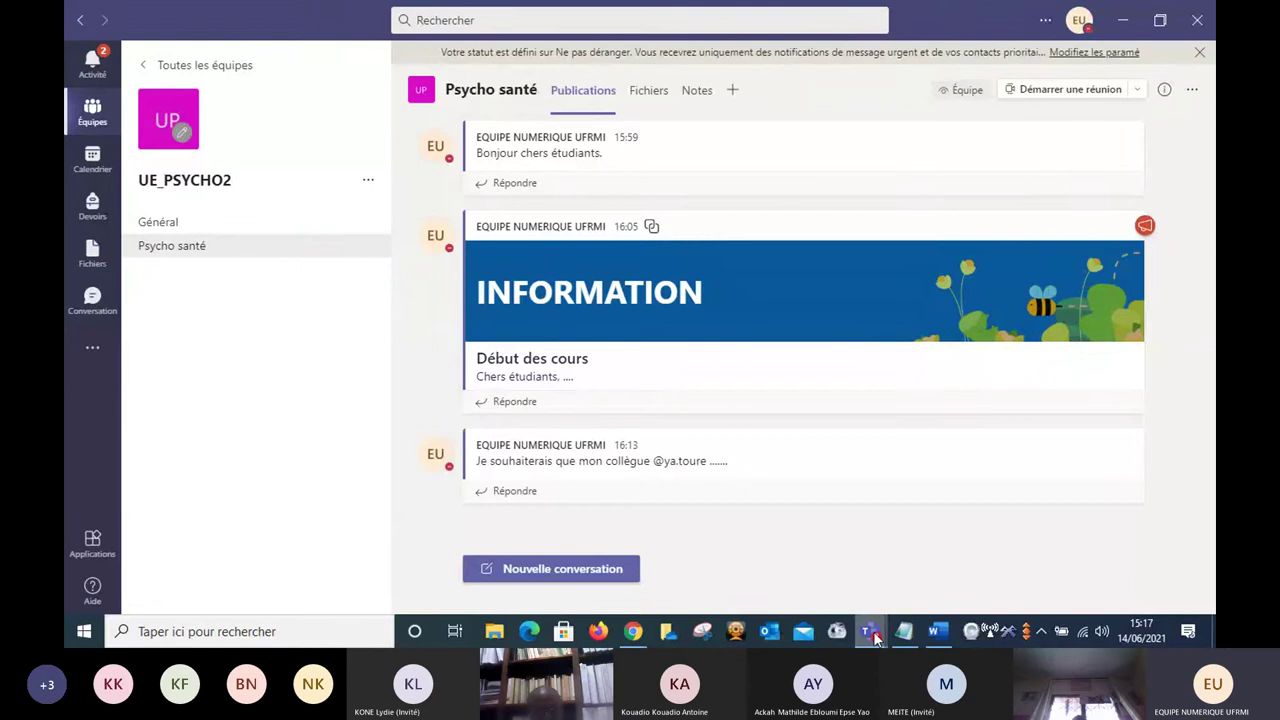
In the Séance 1 meeting window, mute all participants with Désactiver le son, then return to the main window.
mouse_move(875, 636)
click(928, 553)
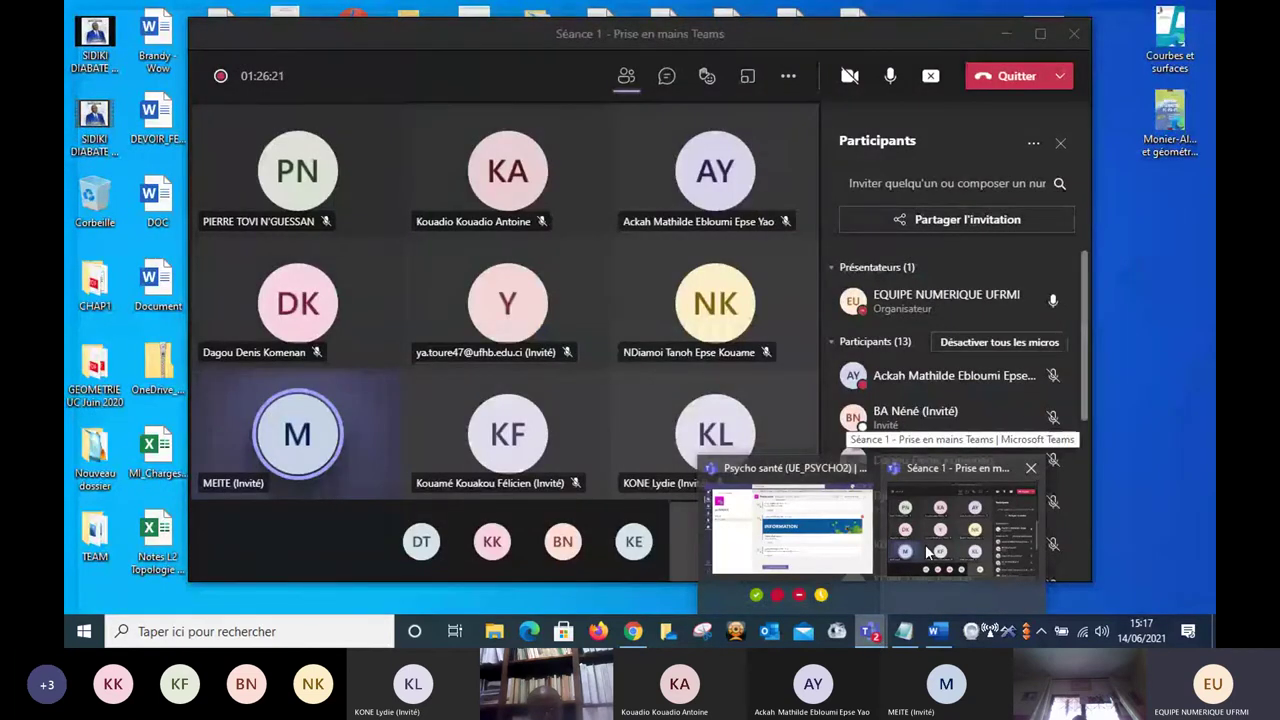
click(926, 548)
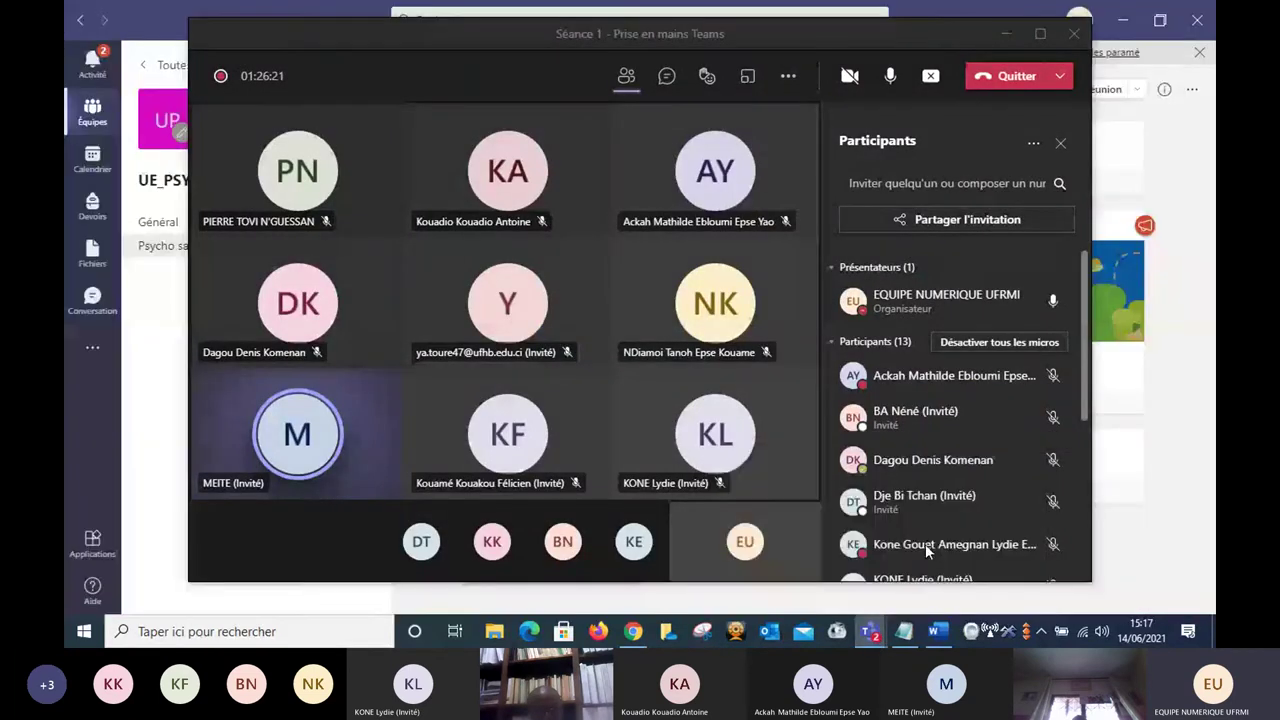
click(983, 341)
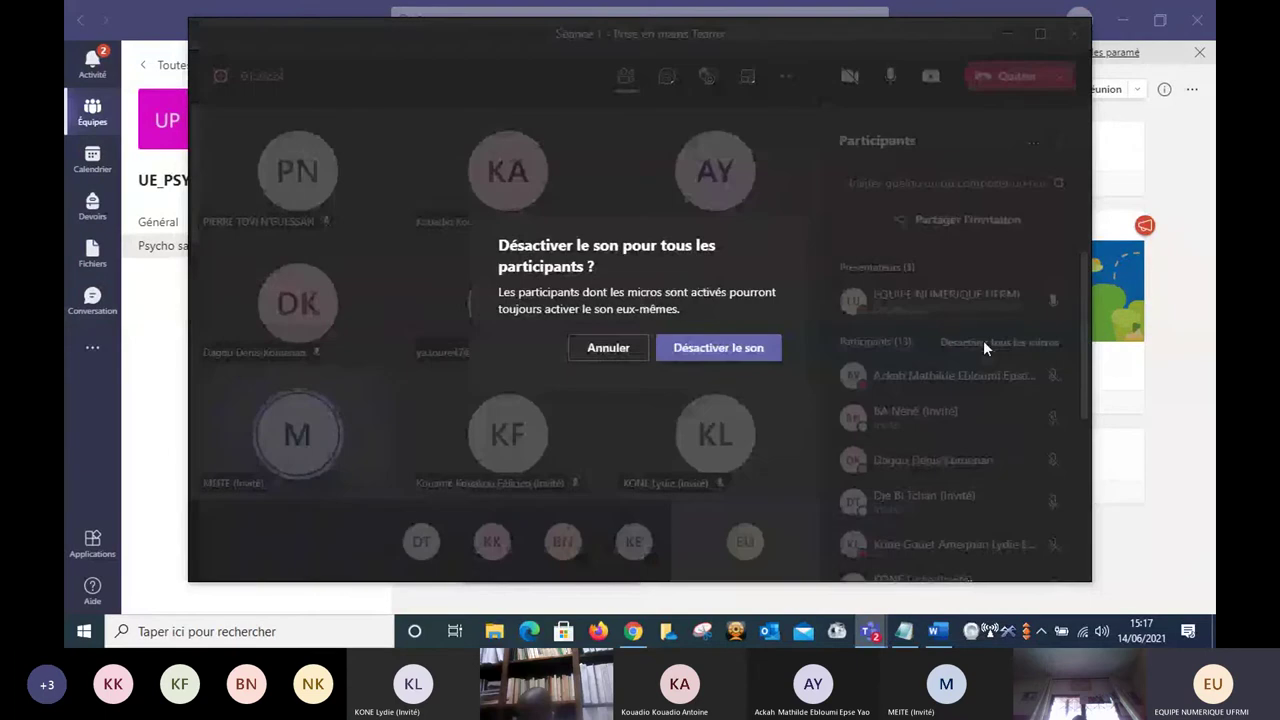
click(722, 350)
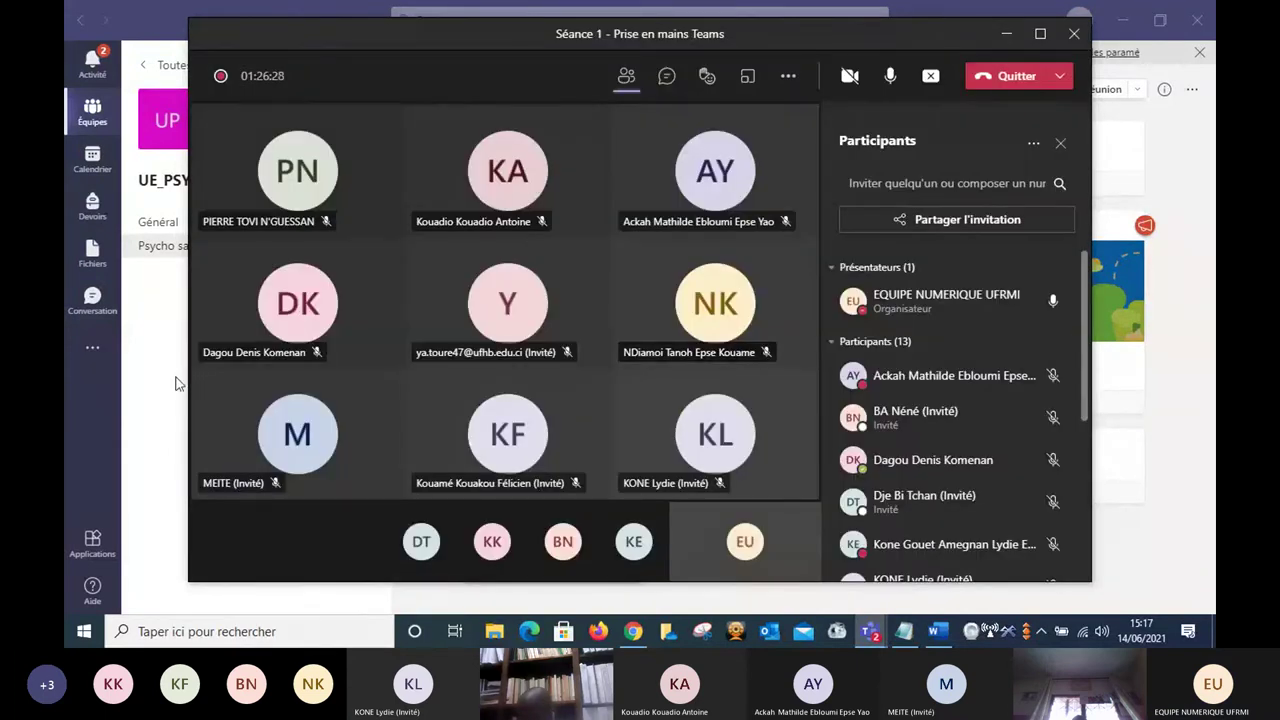
click(178, 383)
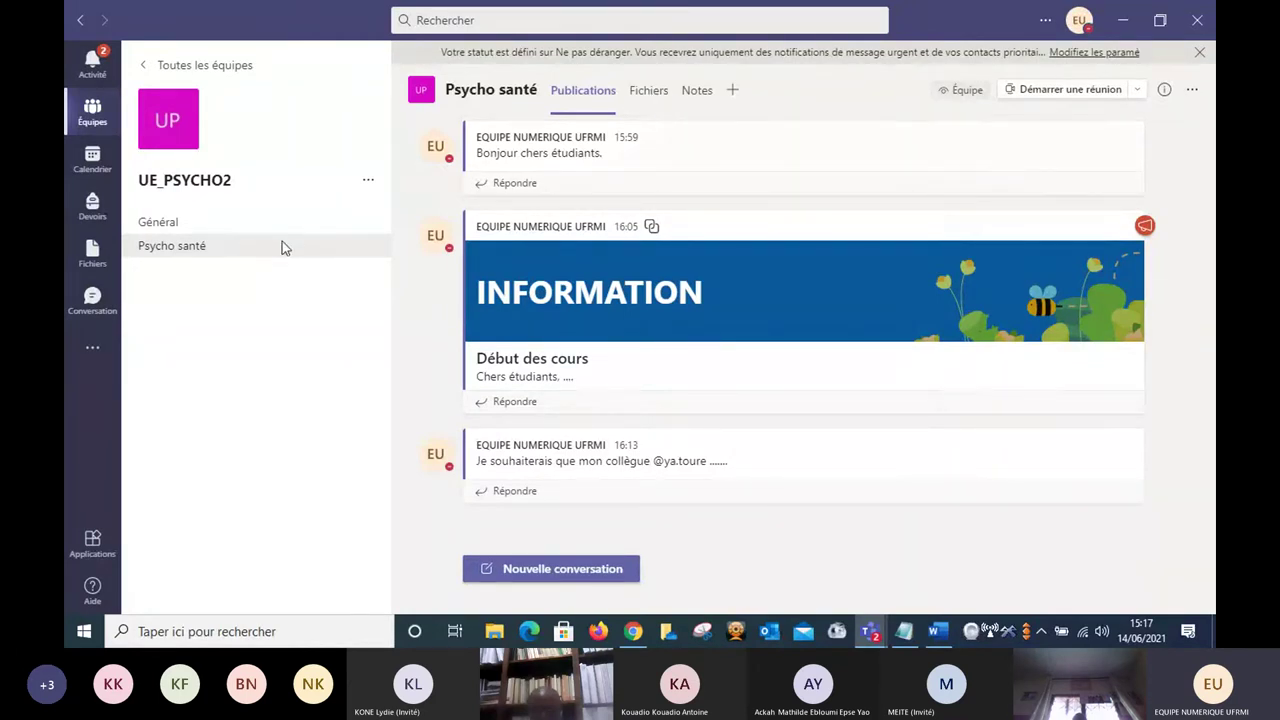
View the Psycho santé Fichiers tab, then open the Général channel.
click(648, 92)
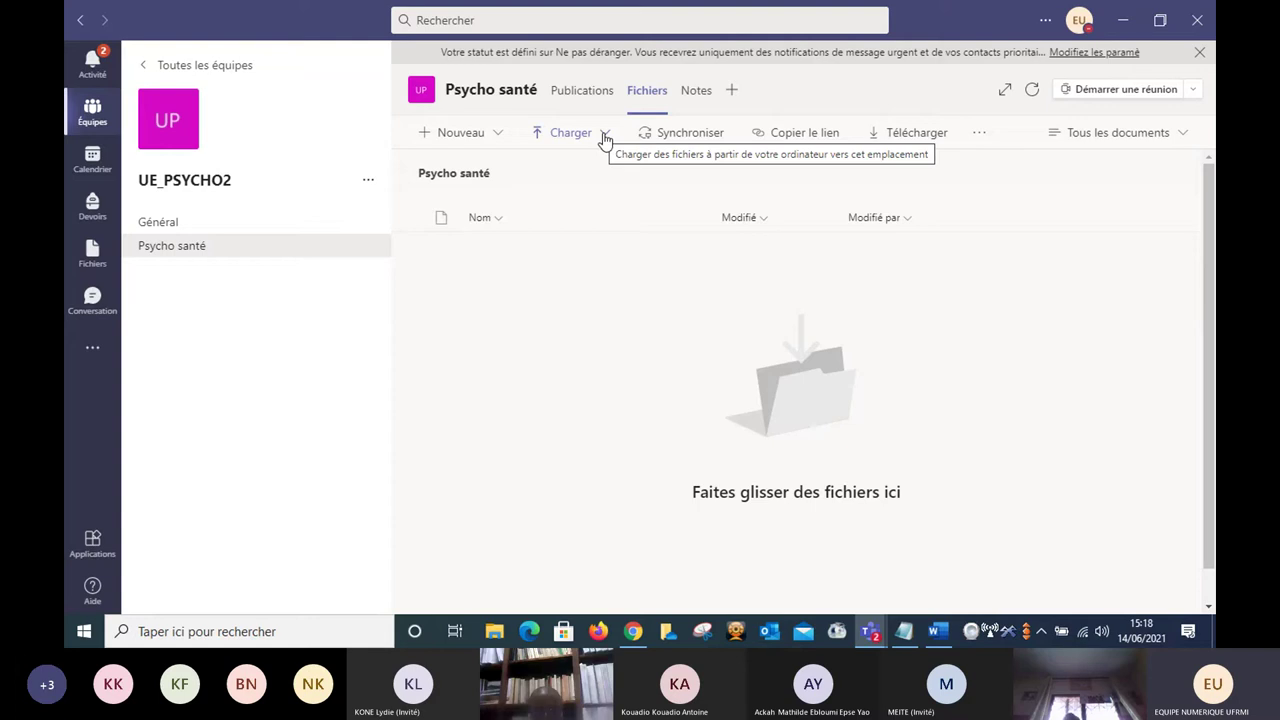
click(175, 229)
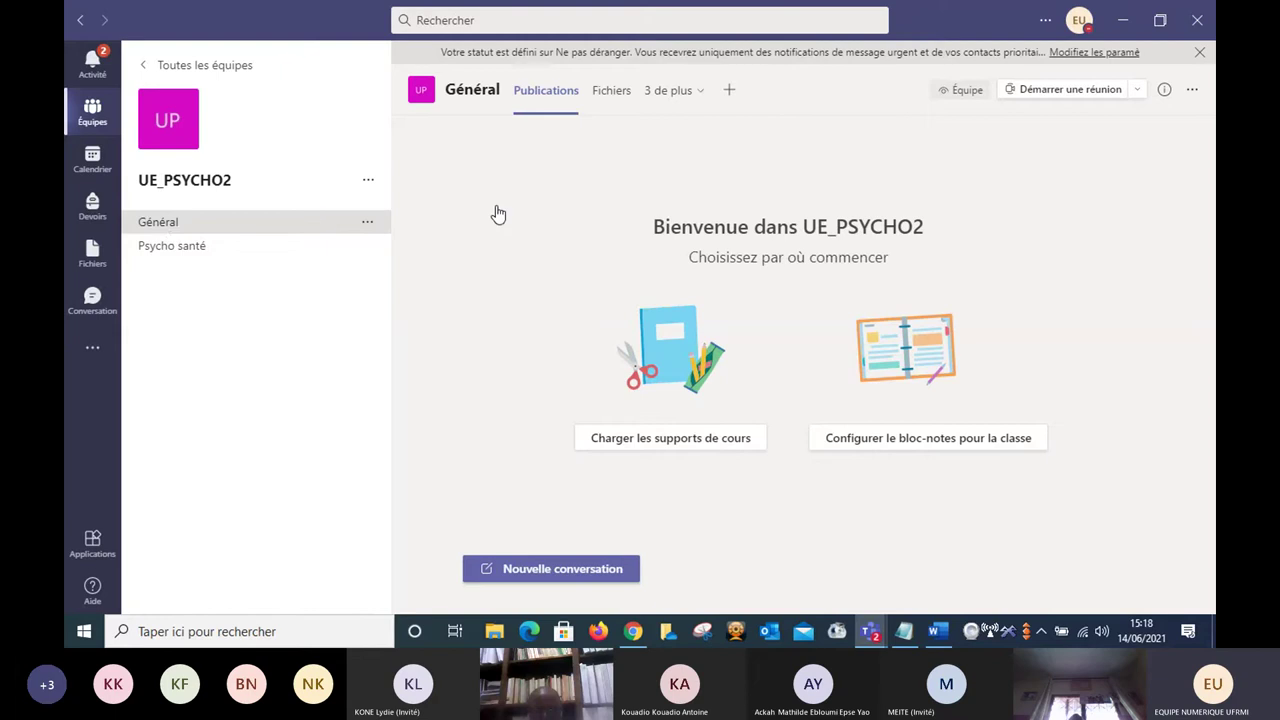
Open the Général Fichiers tab and enter the empty Supports de cours folder.
click(611, 95)
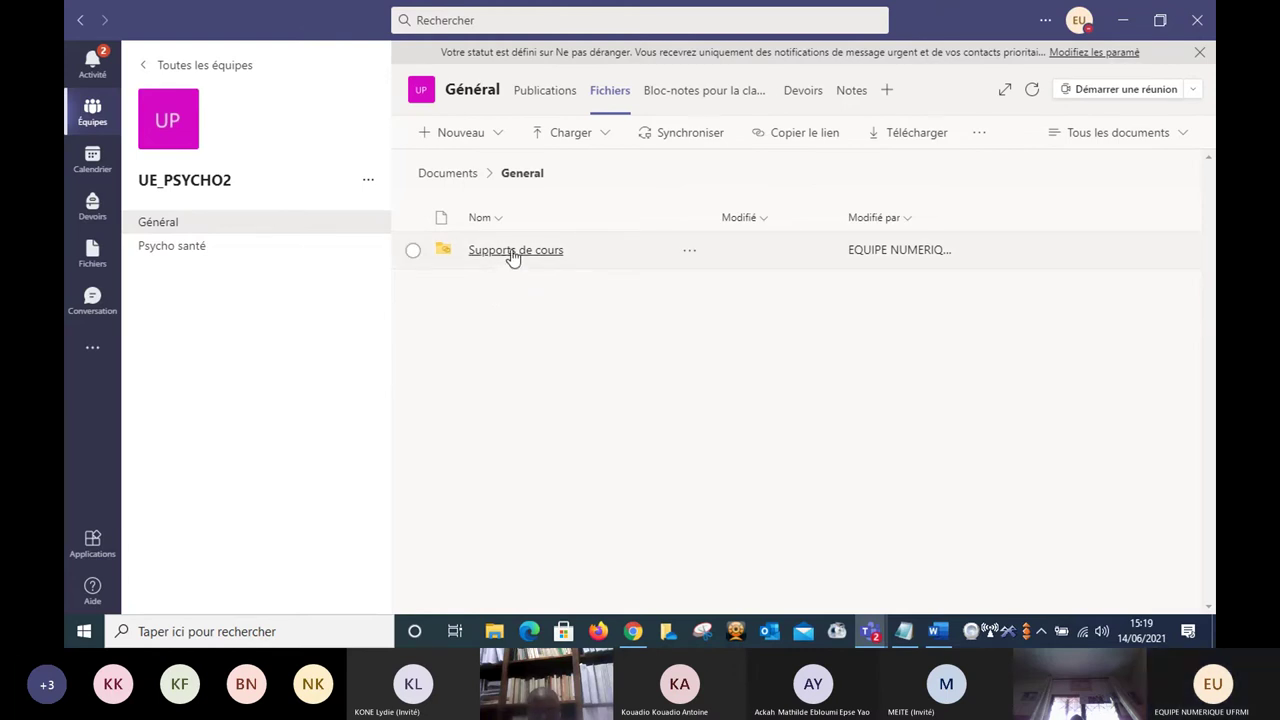
click(512, 254)
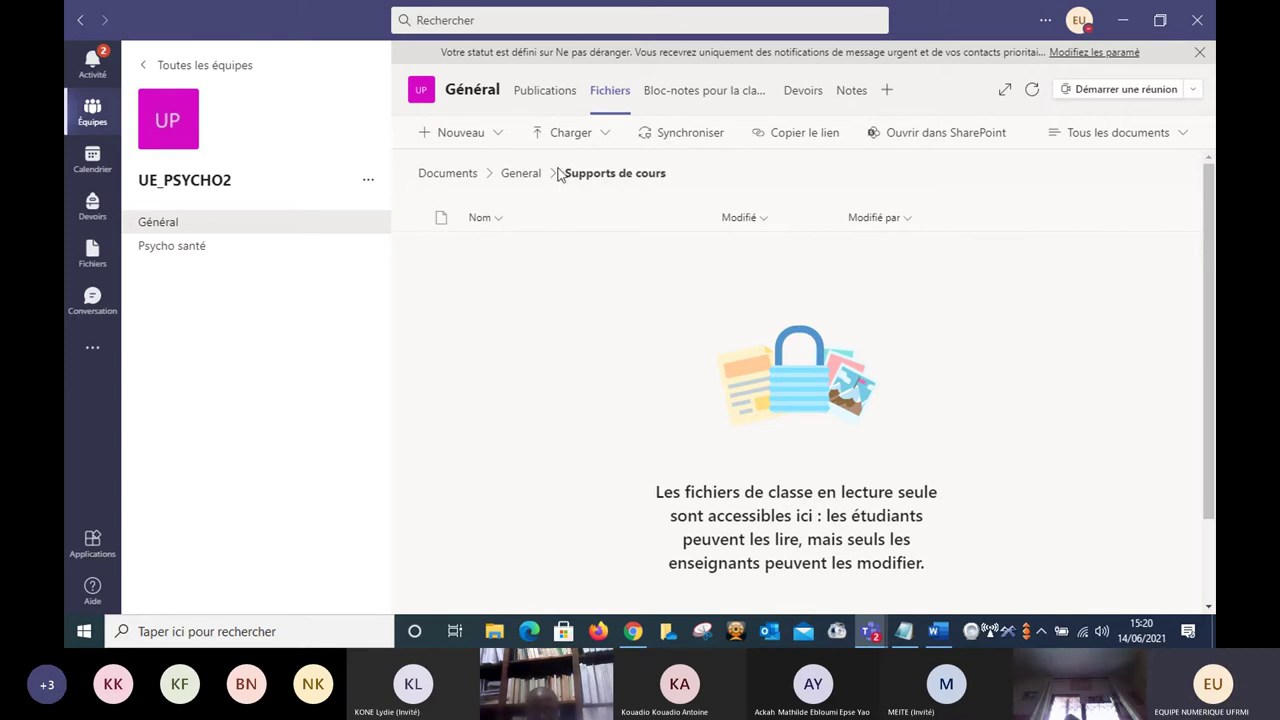
Go to Psycho santé, then back to the Général channel's posts.
click(199, 252)
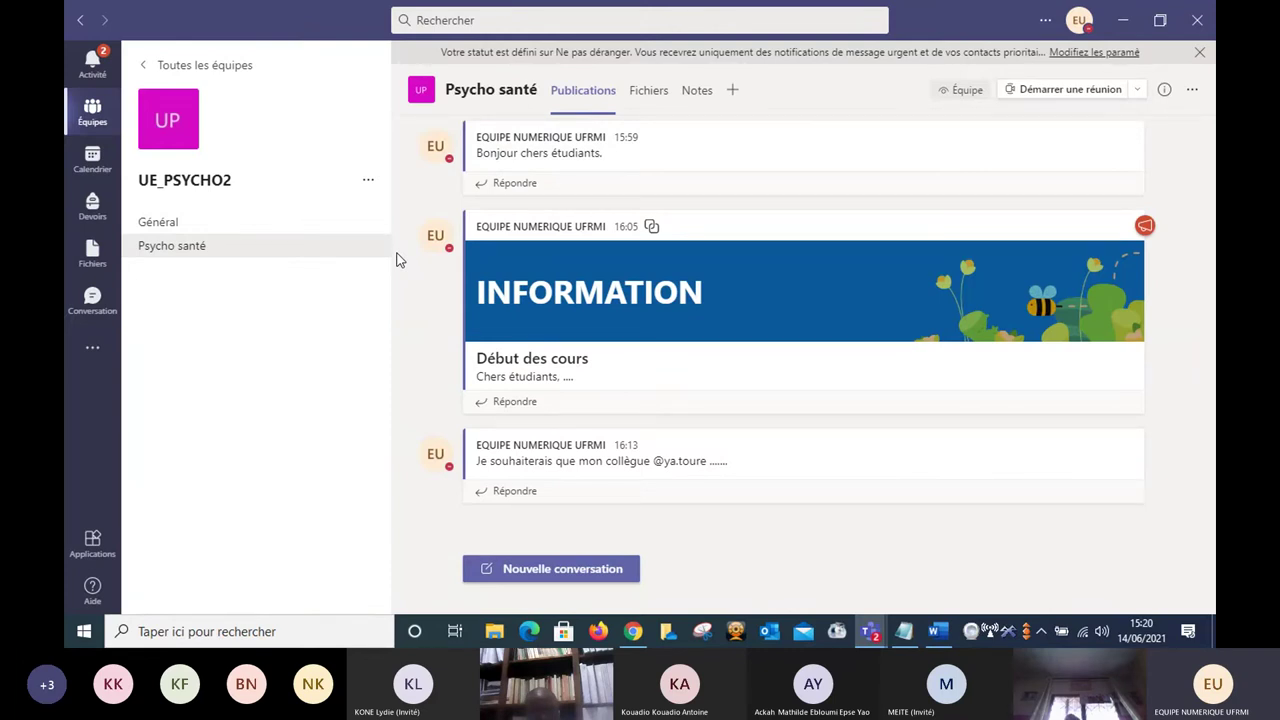
click(255, 231)
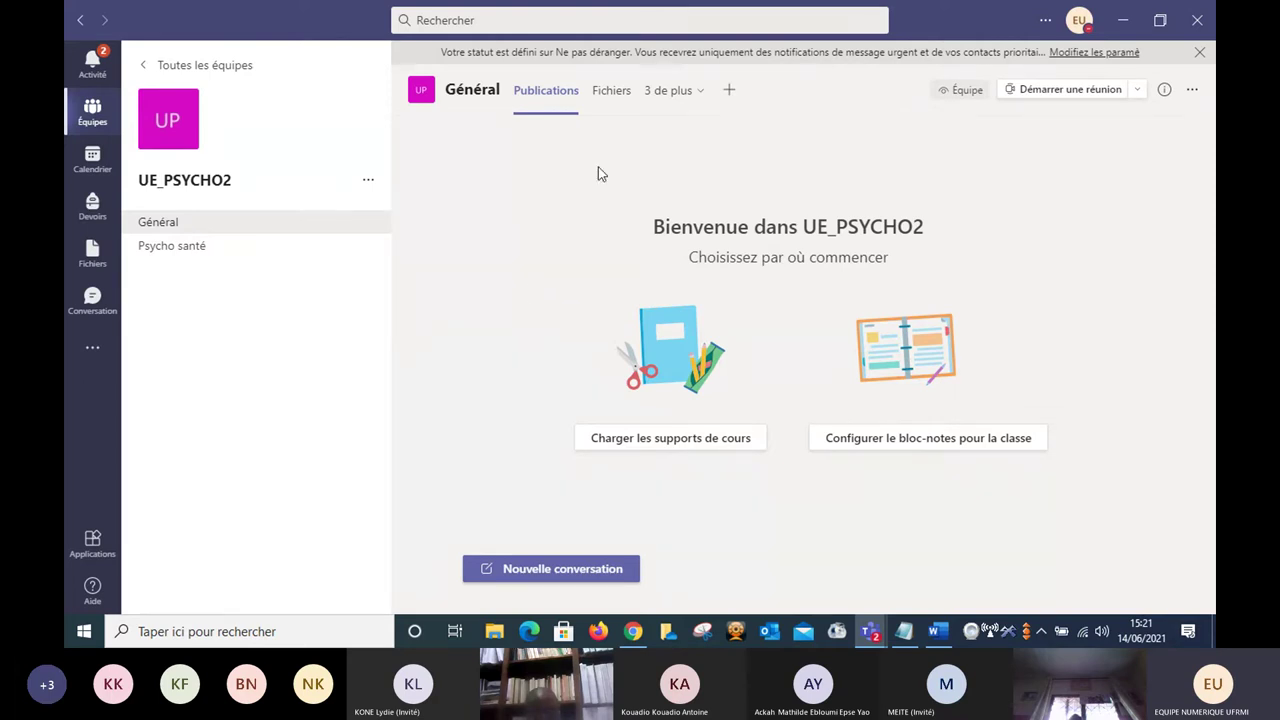
Show the Général channel's top-level files, listing the Supports de cours folder.
click(611, 91)
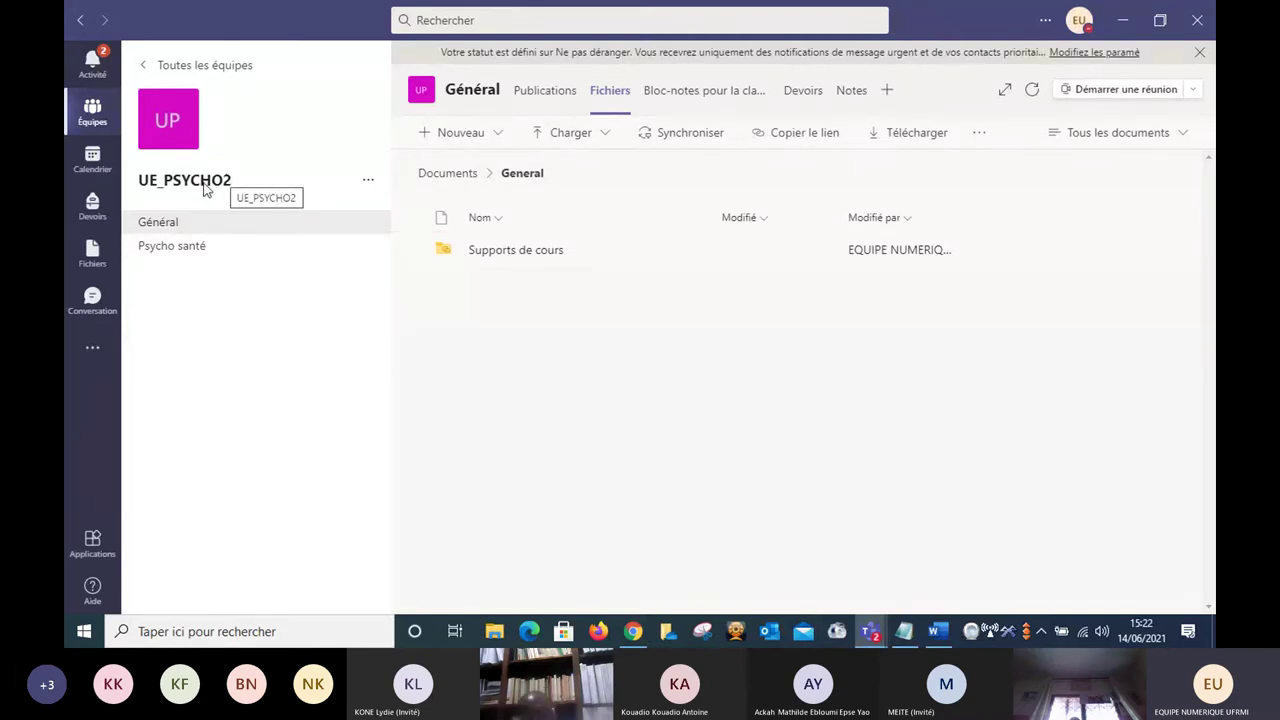
Open Psycho santé and expand the options next to Démarrer une réunion.
click(190, 248)
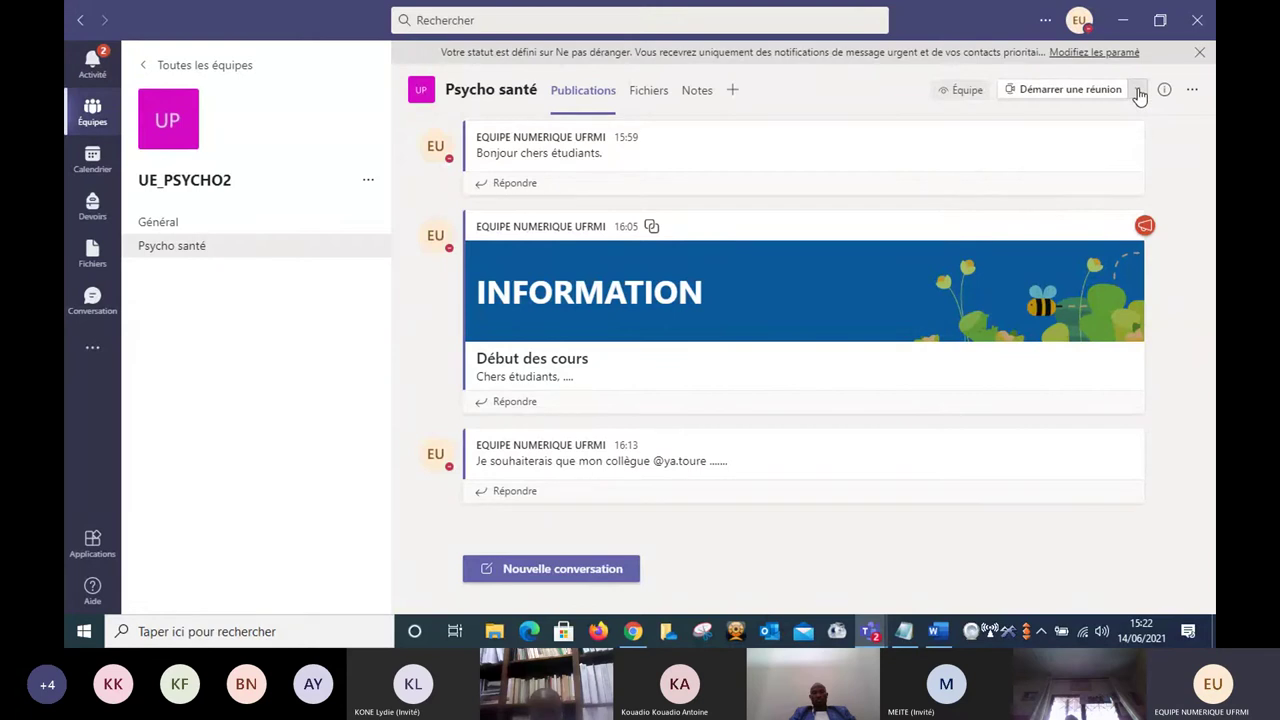
click(1138, 90)
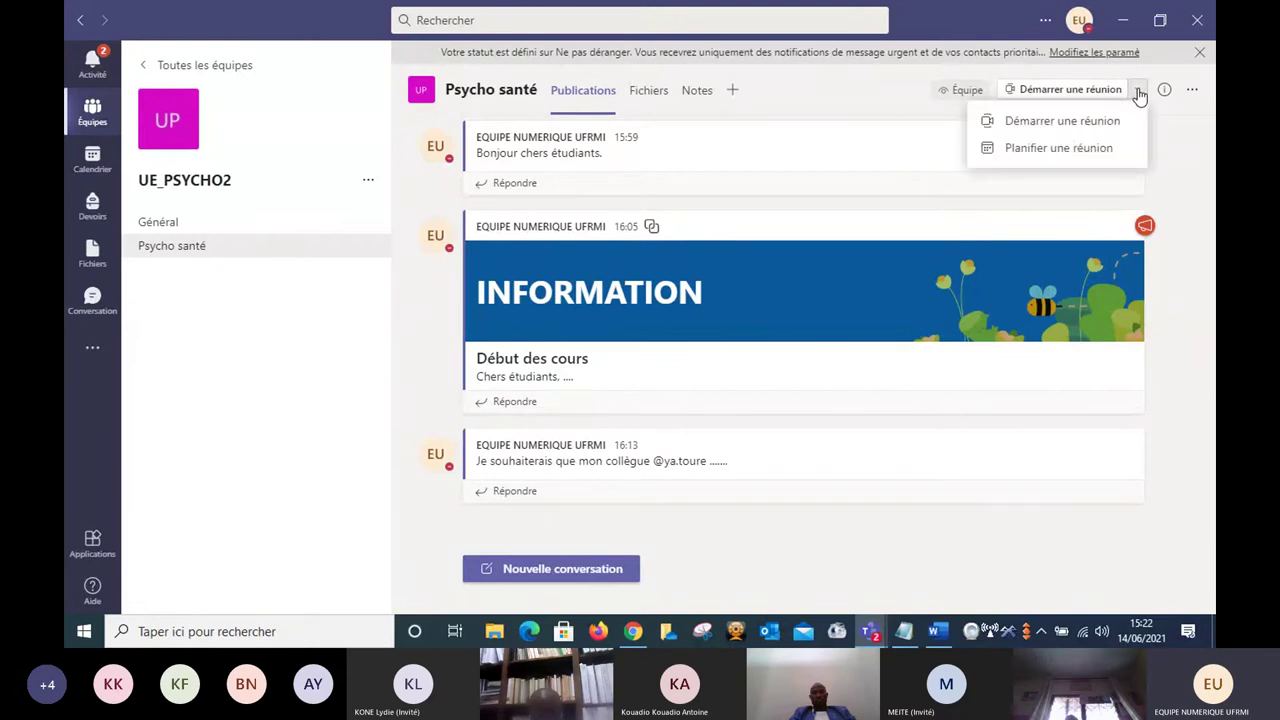
Schedule a new channel meeting with its time zone set to (UTC) Temps universel coordonné.
click(1062, 150)
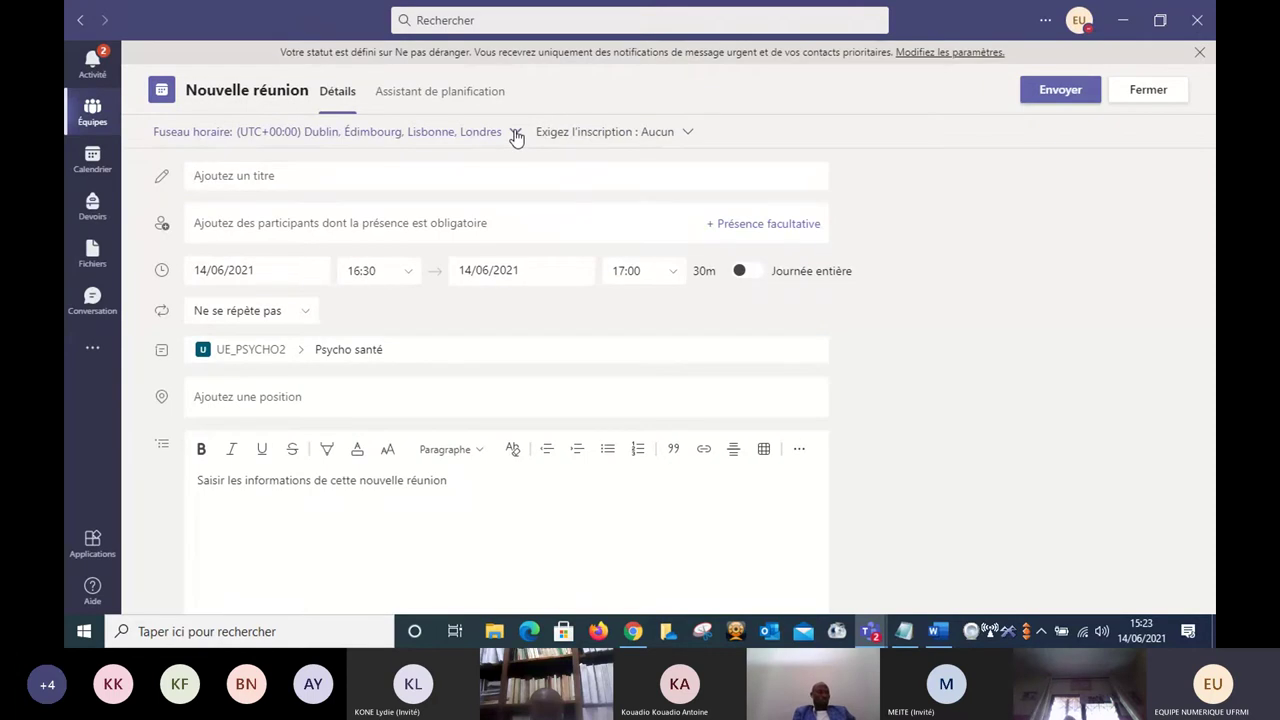
click(516, 134)
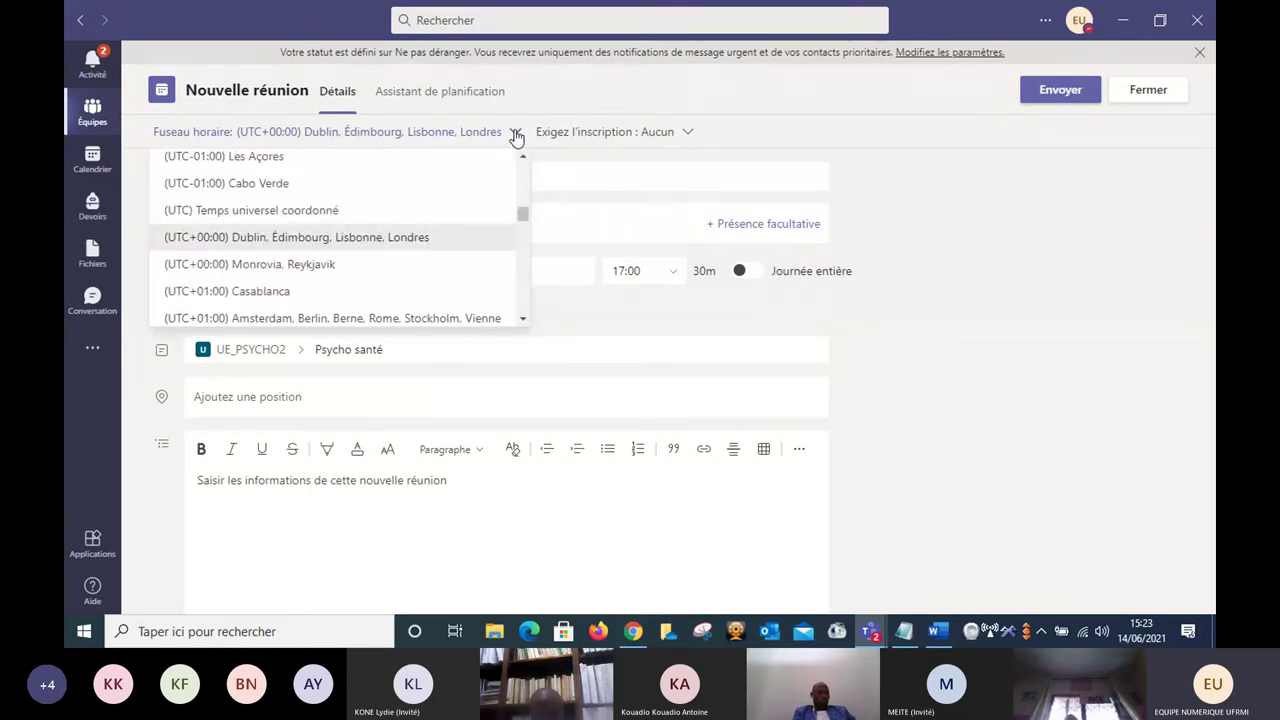
click(249, 217)
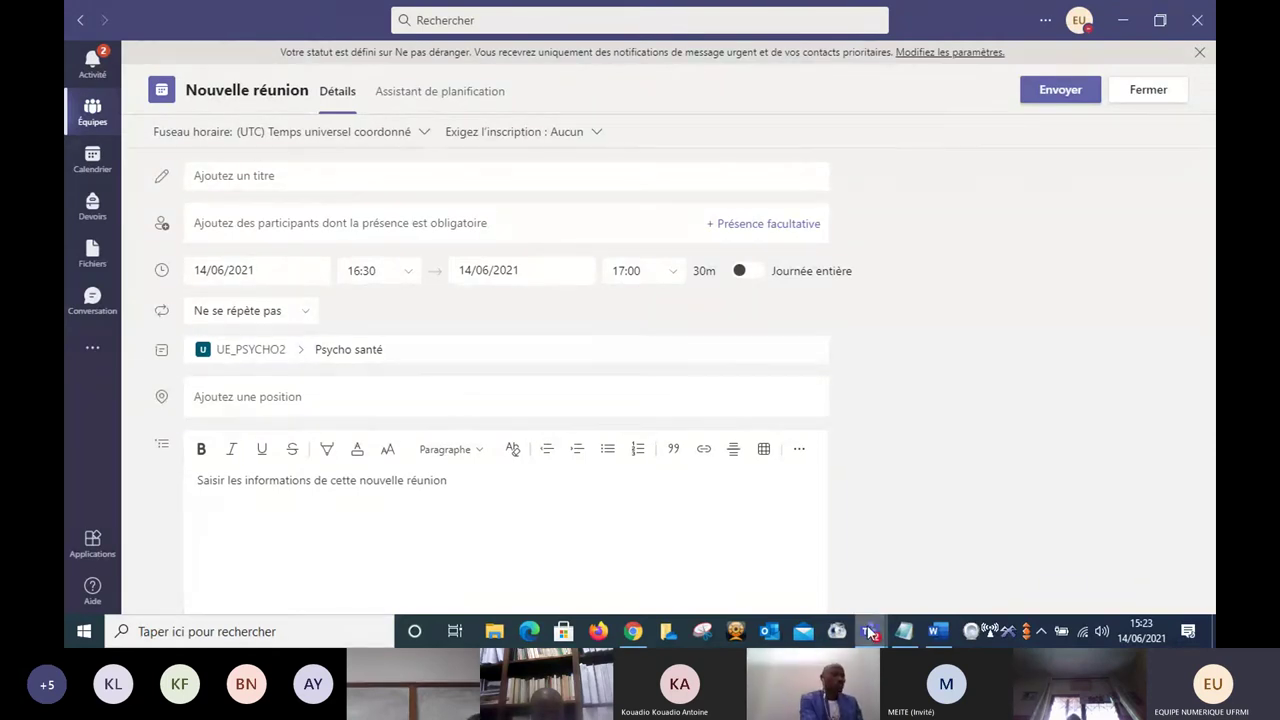
mouse_move(869, 632)
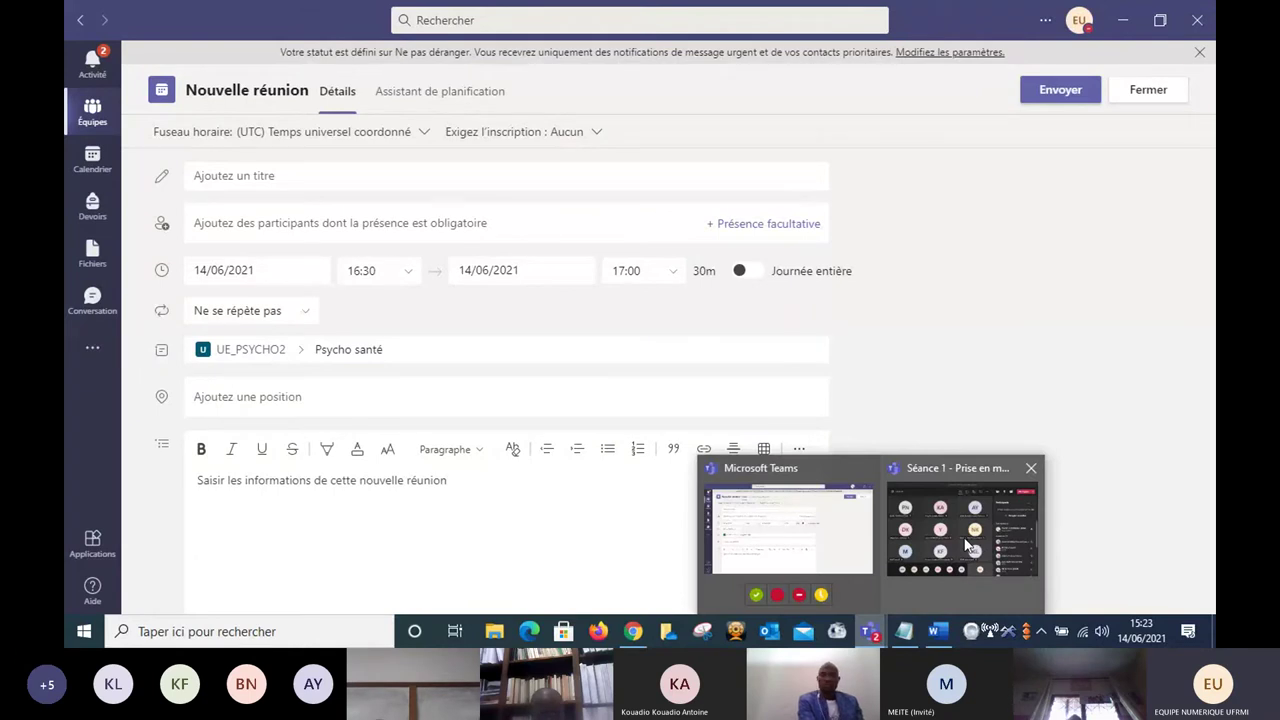
click(968, 545)
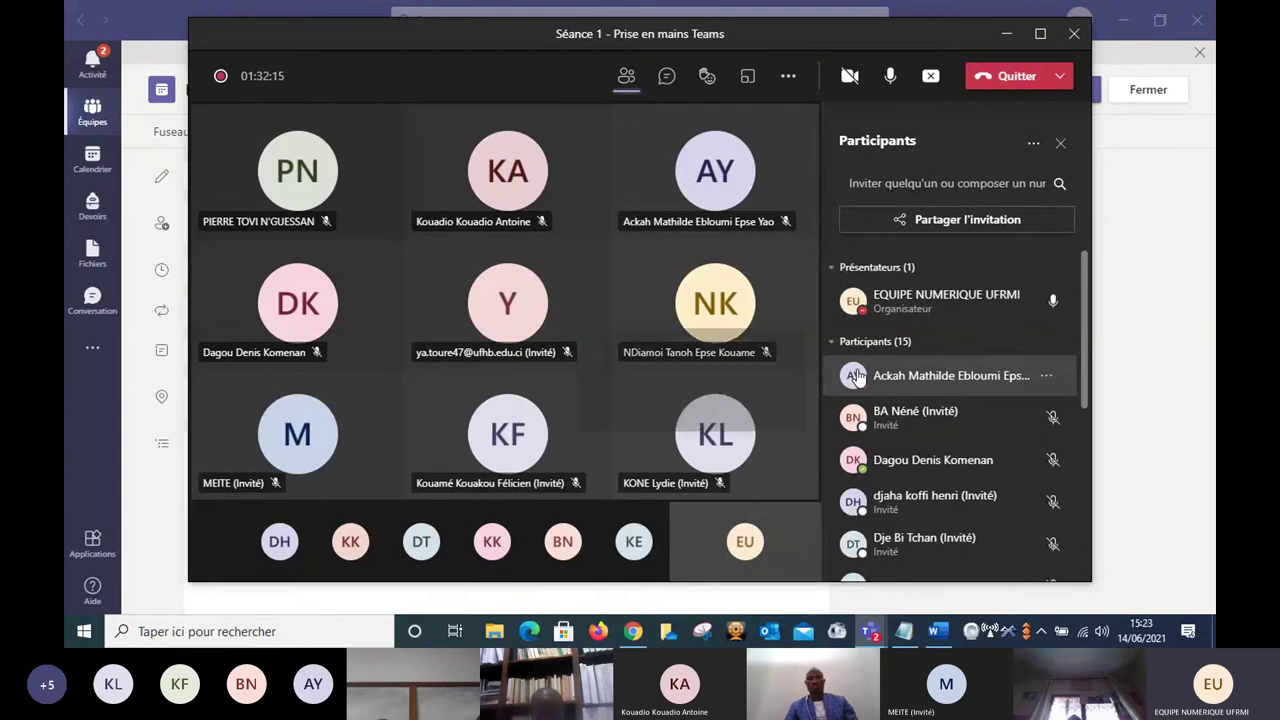
mouse_move(861, 375)
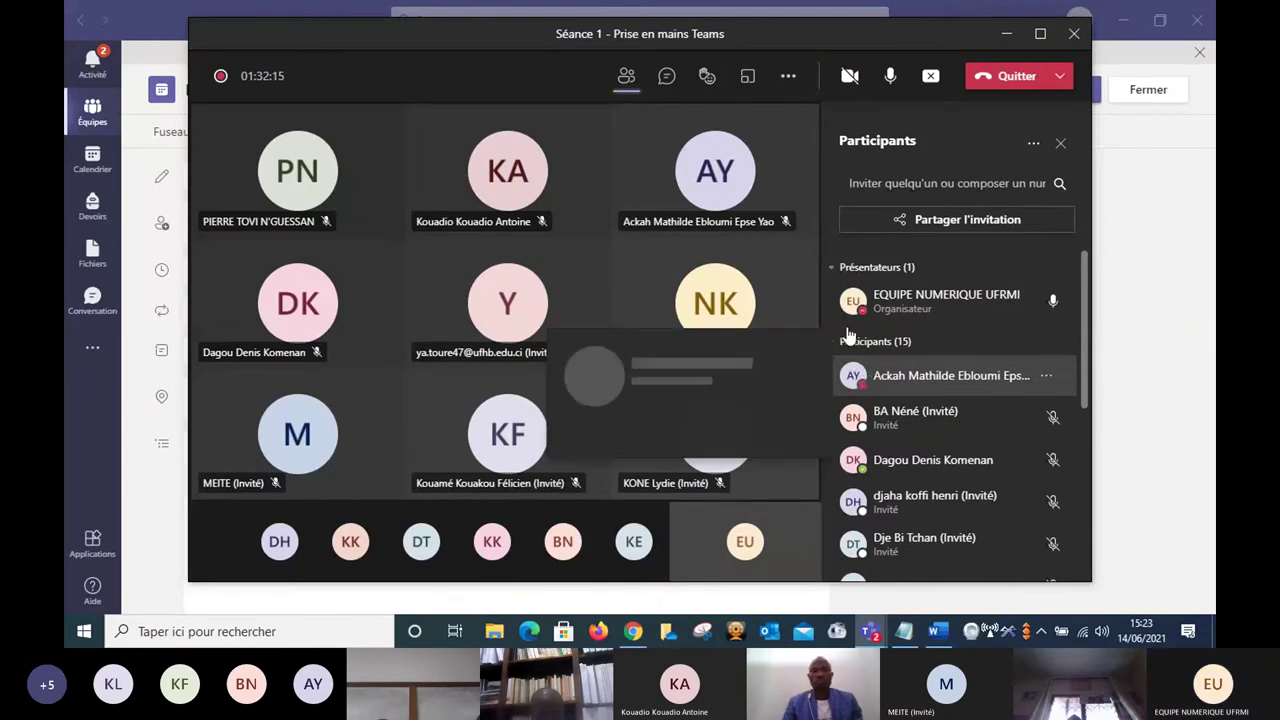
click(494, 603)
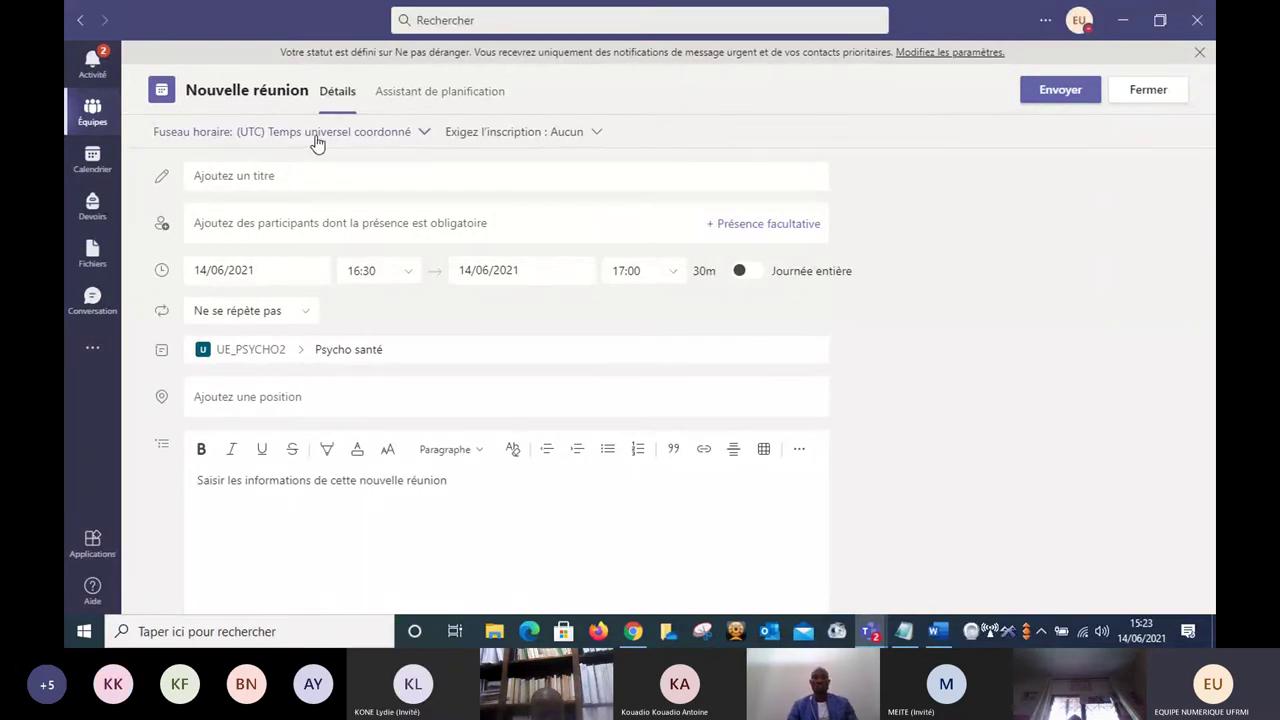
Title the meeting 'Seance1'.
click(300, 175)
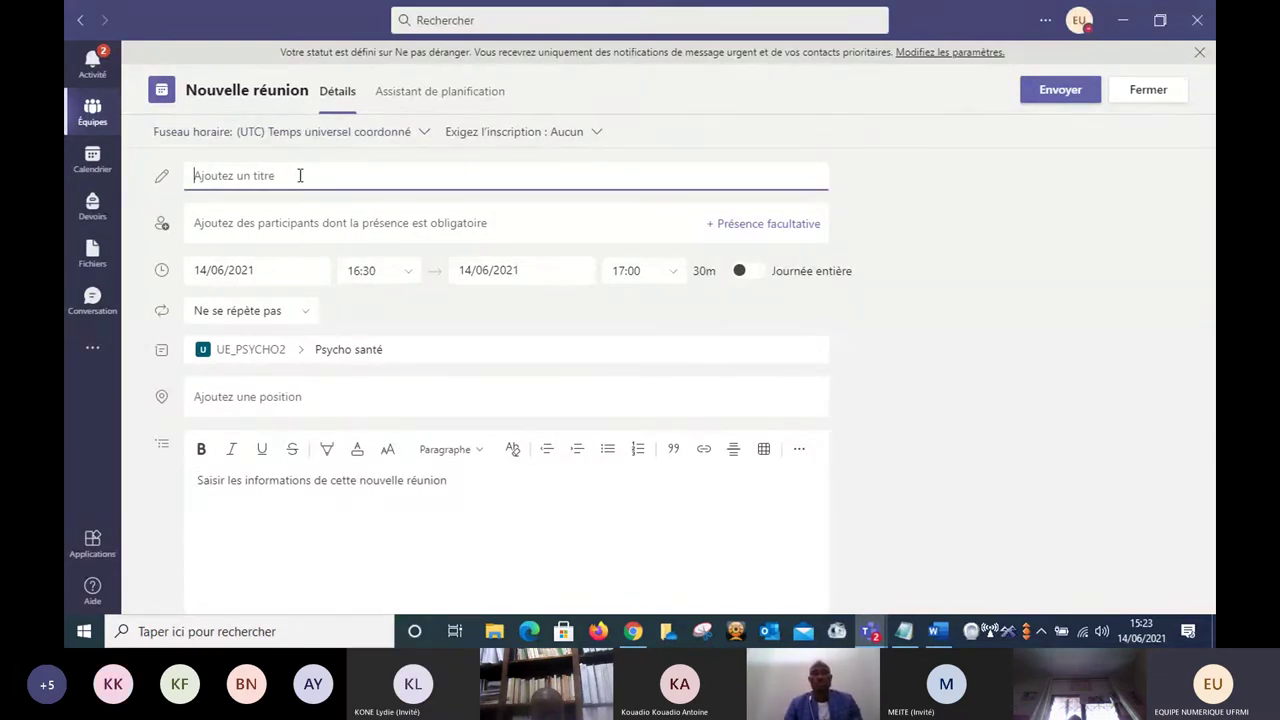
text(2)
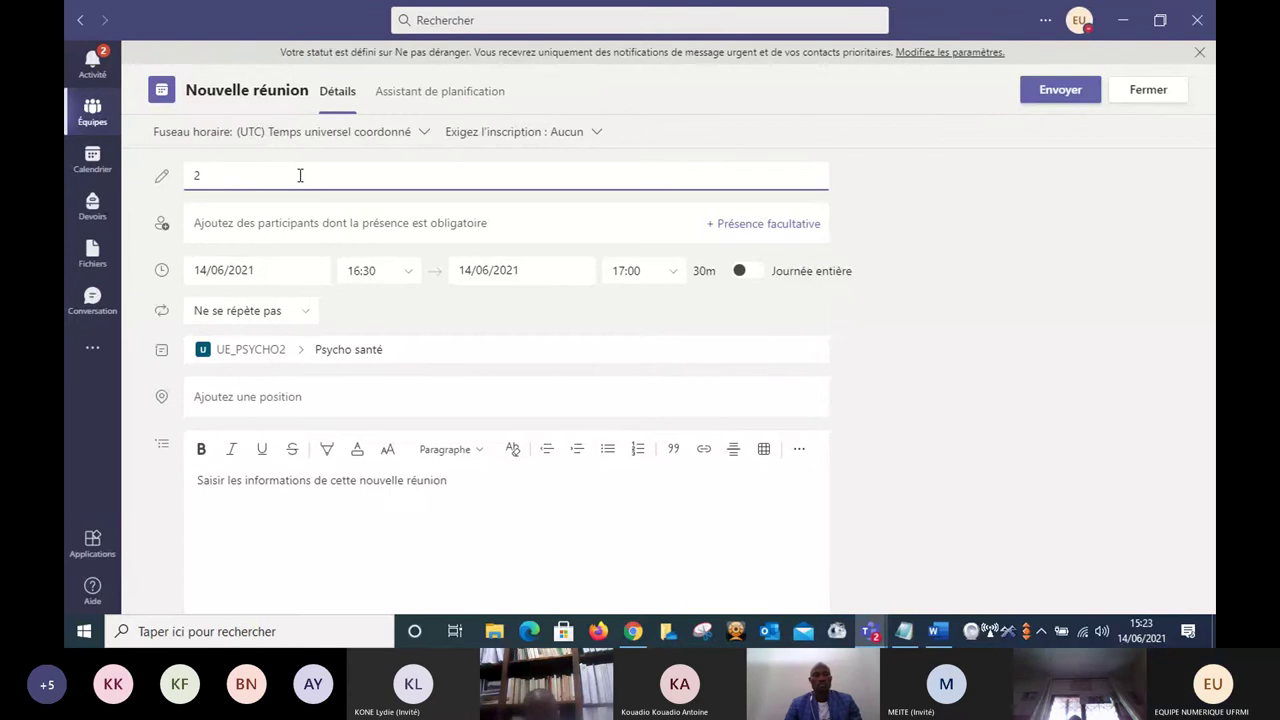
key(BackSpace)
text(Se)
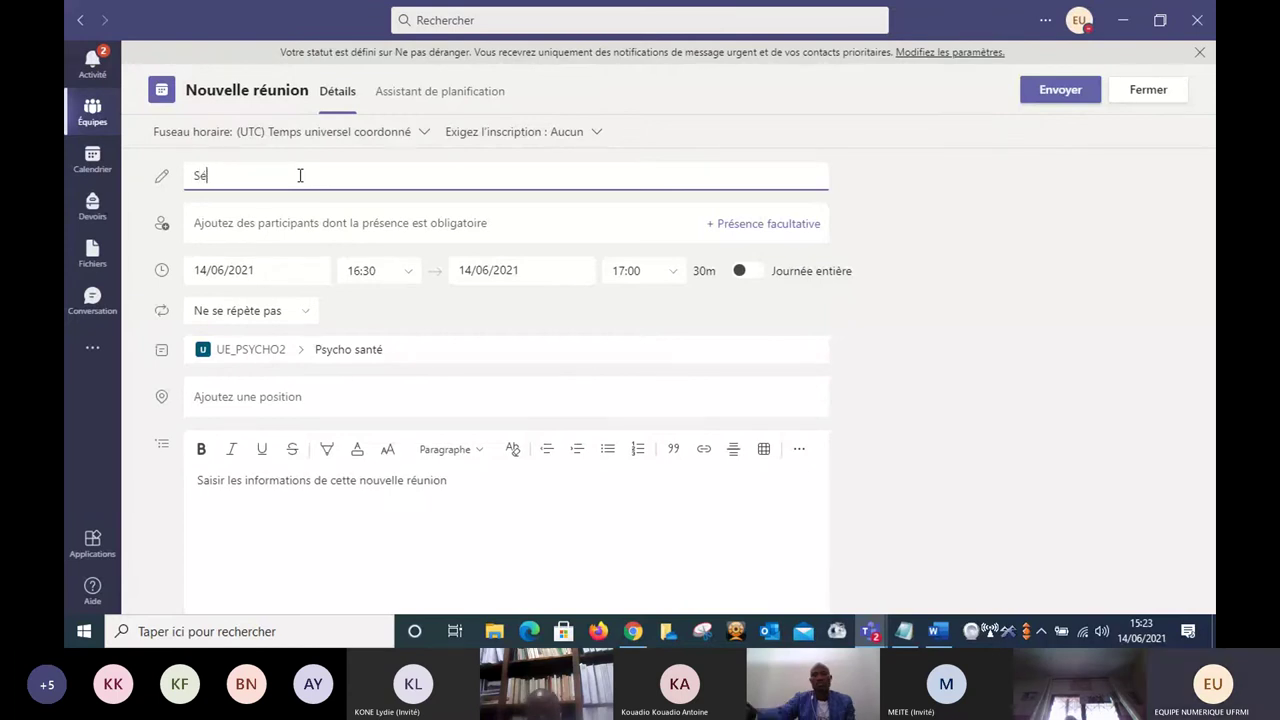
text(ance)
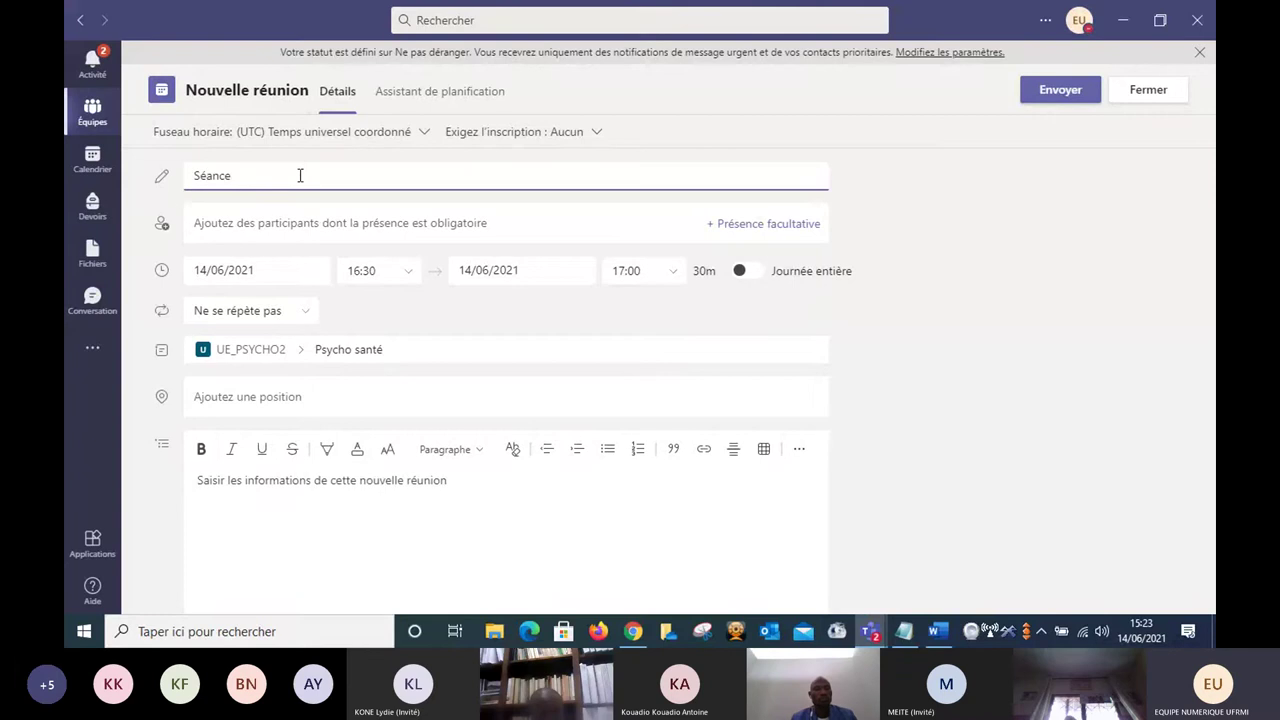
text(1)
Schedule the meeting for 17/06/2021 from 16:15 to 16:45.
click(289, 268)
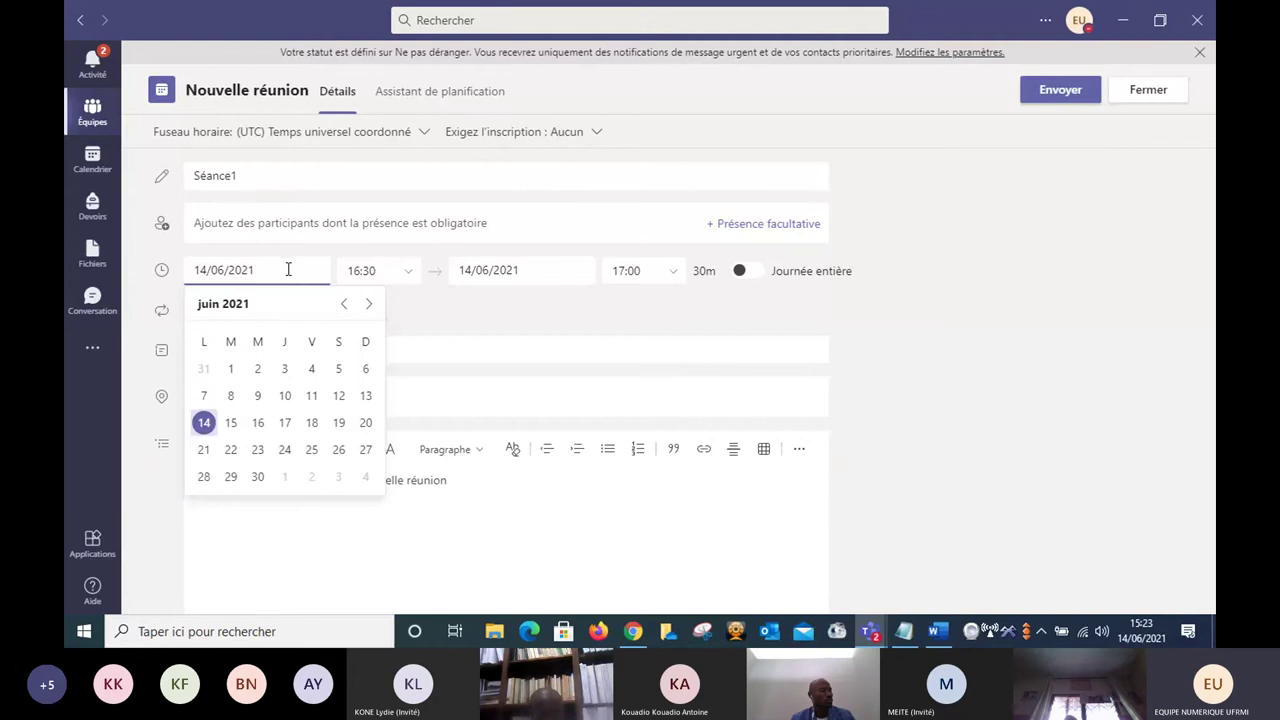
click(285, 423)
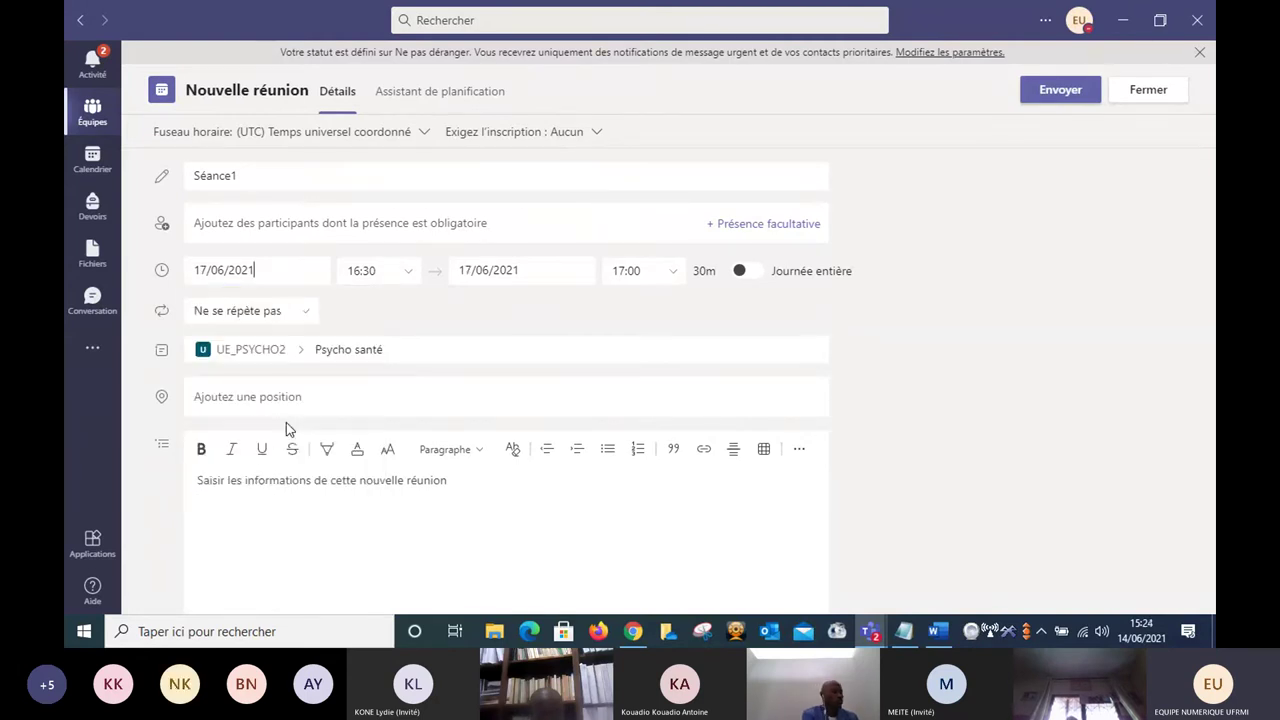
click(397, 272)
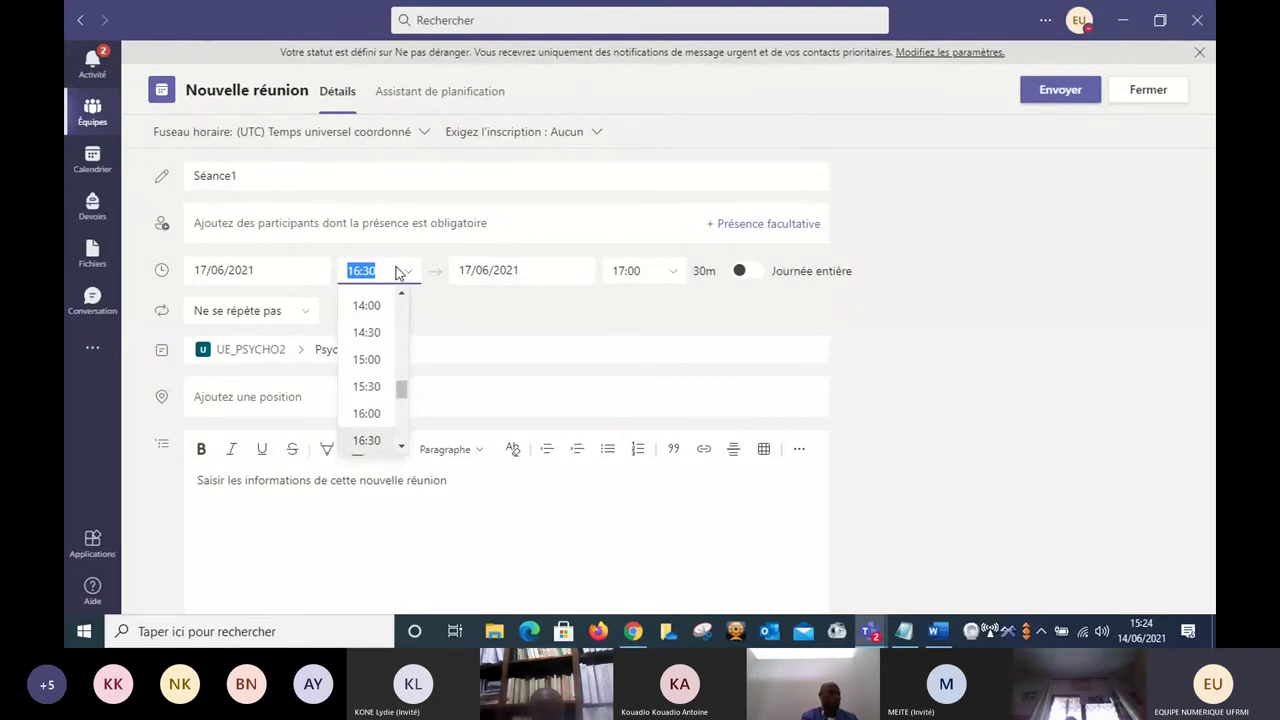
text(1615)
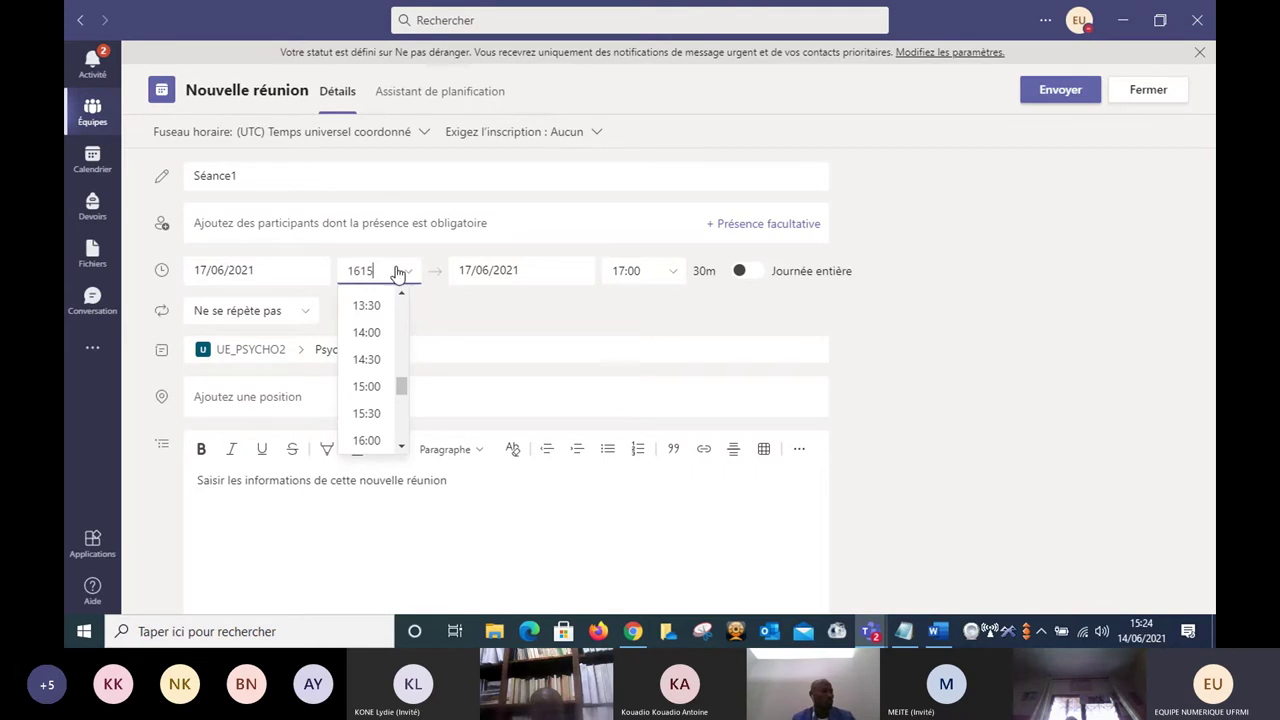
key(Tab)
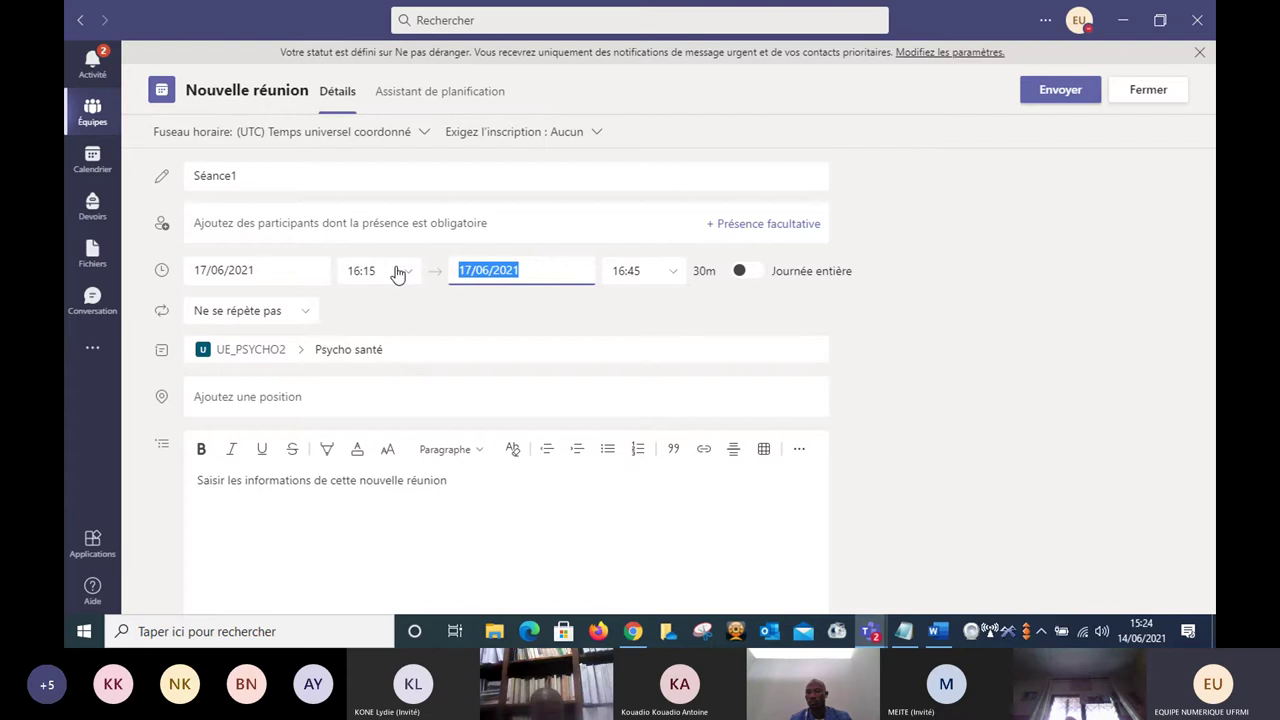
key(Tab)
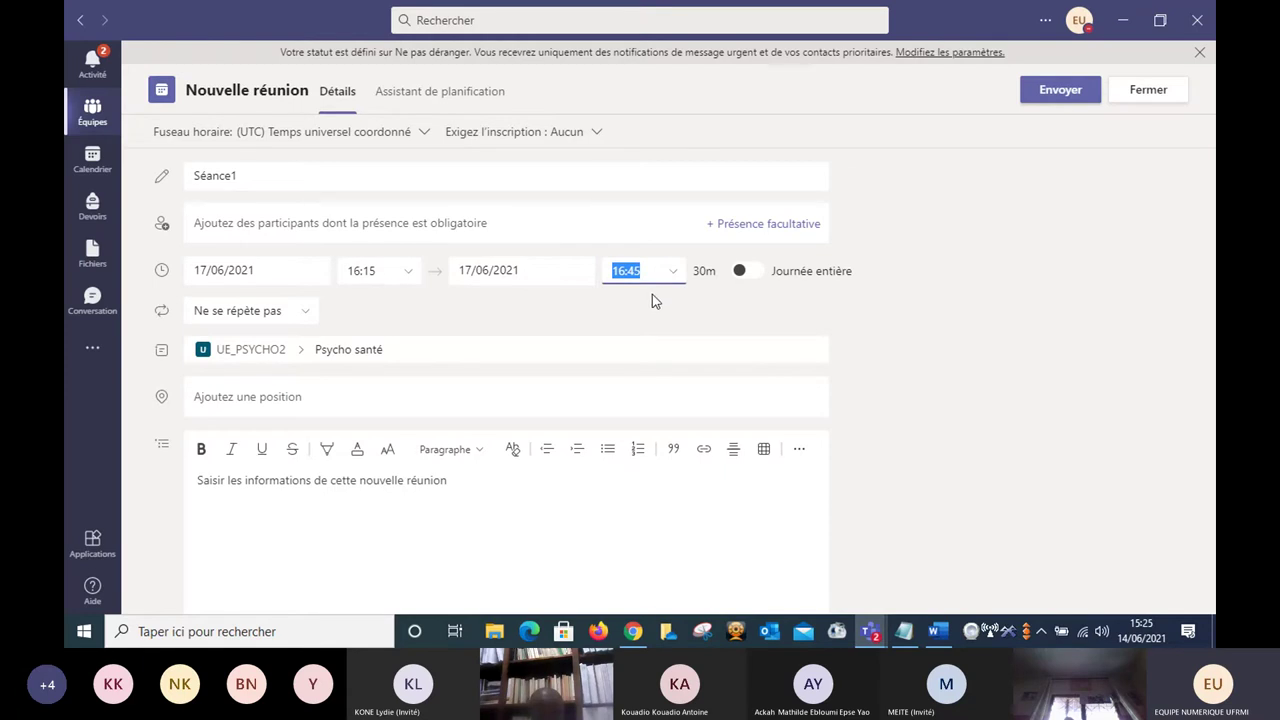
click(603, 323)
click(307, 314)
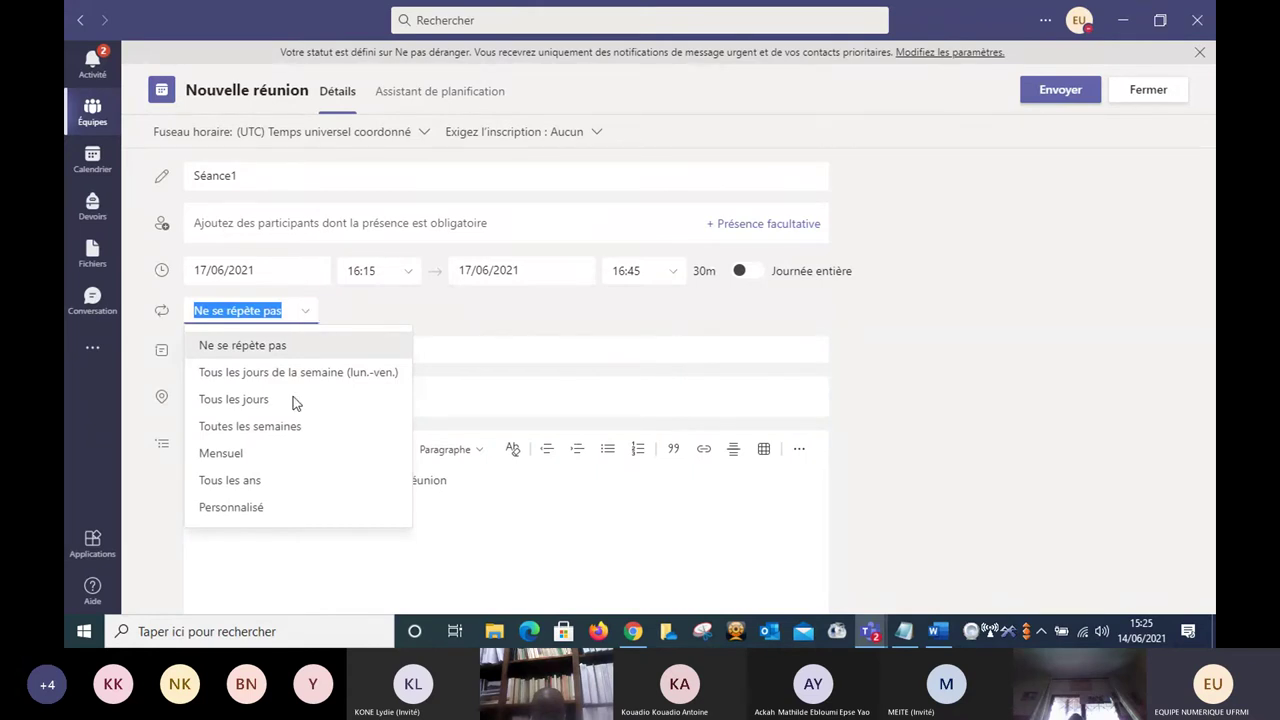
key(Up)
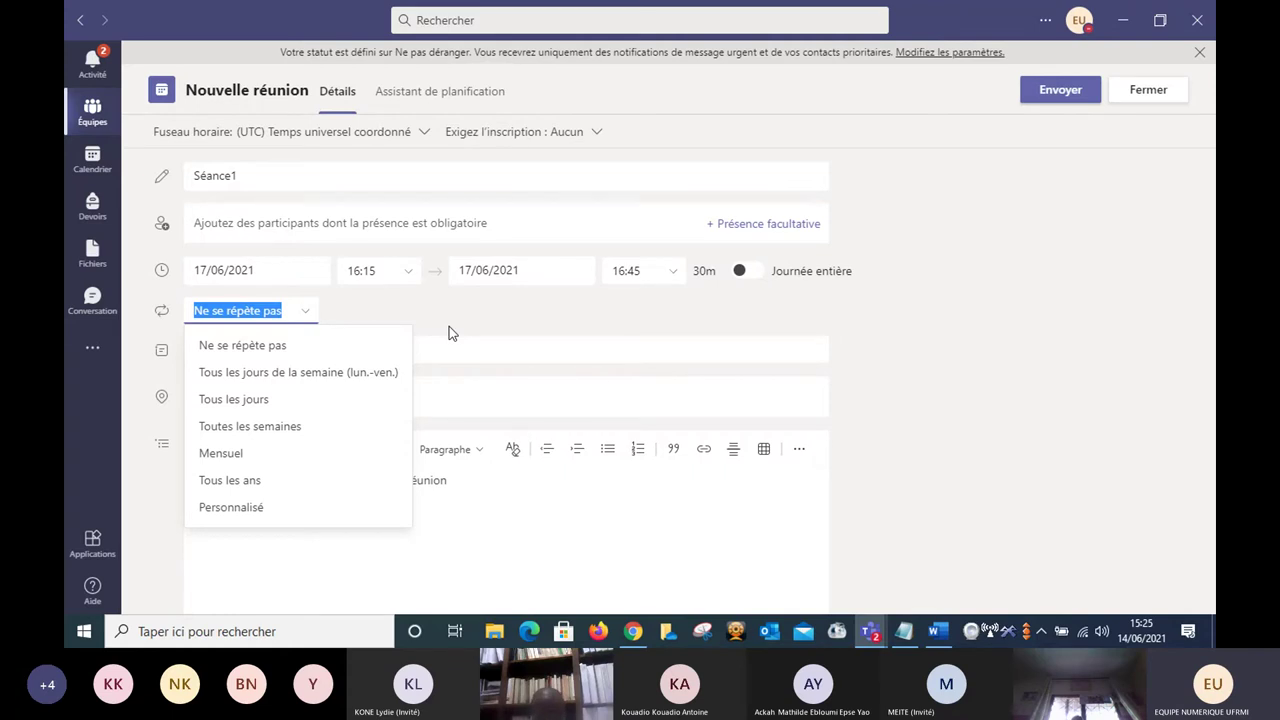
key(Down)
key(Return)
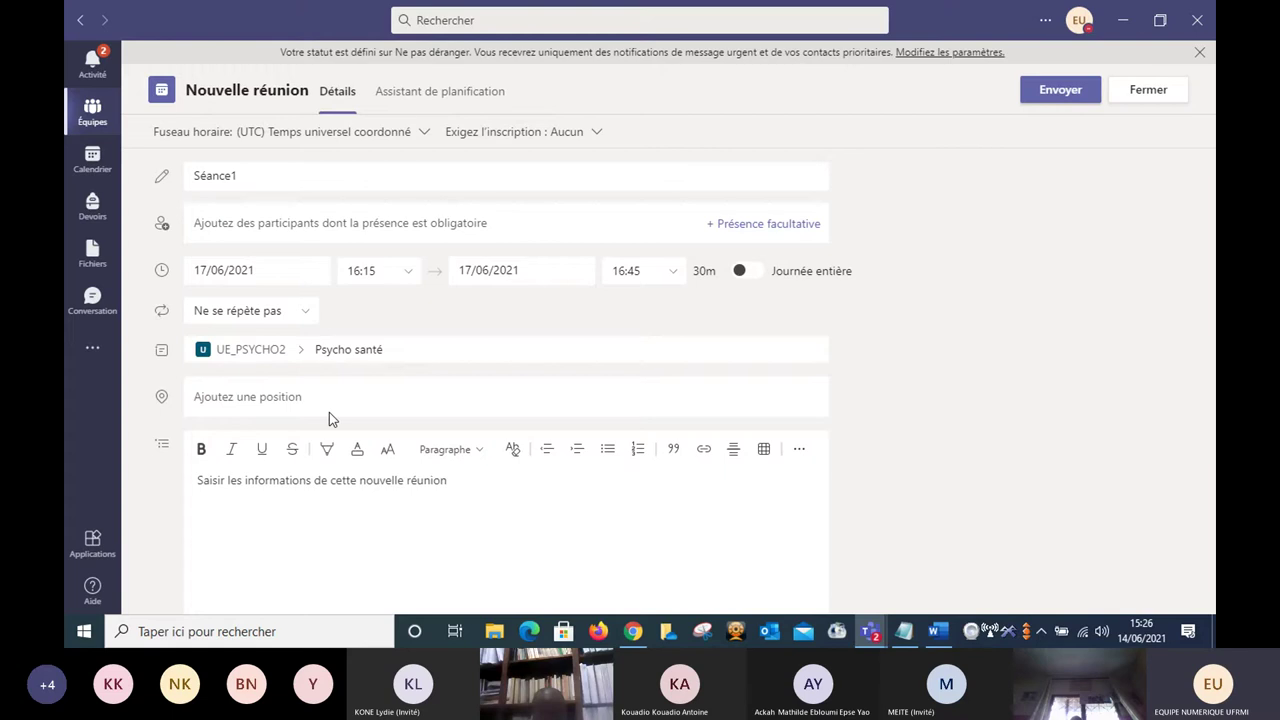
Enter the meeting description 'Lire le support avant la séance.'.
click(283, 478)
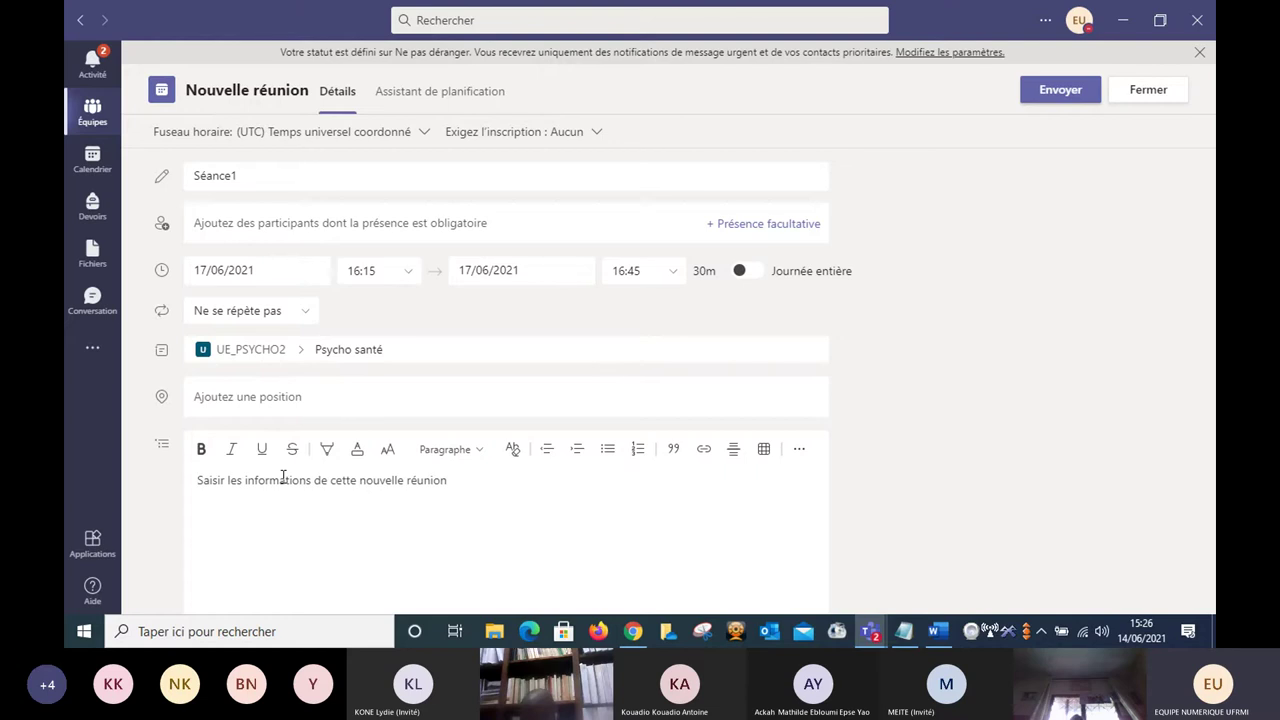
text(L)
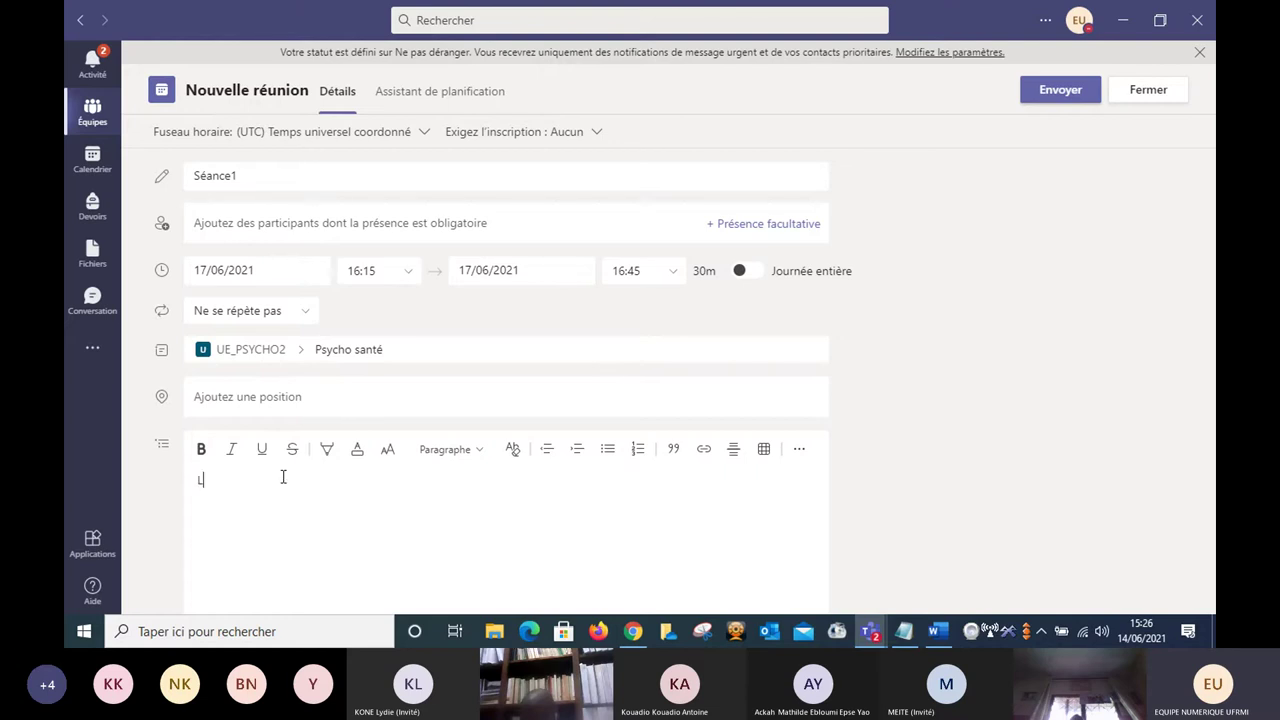
text(ire le)
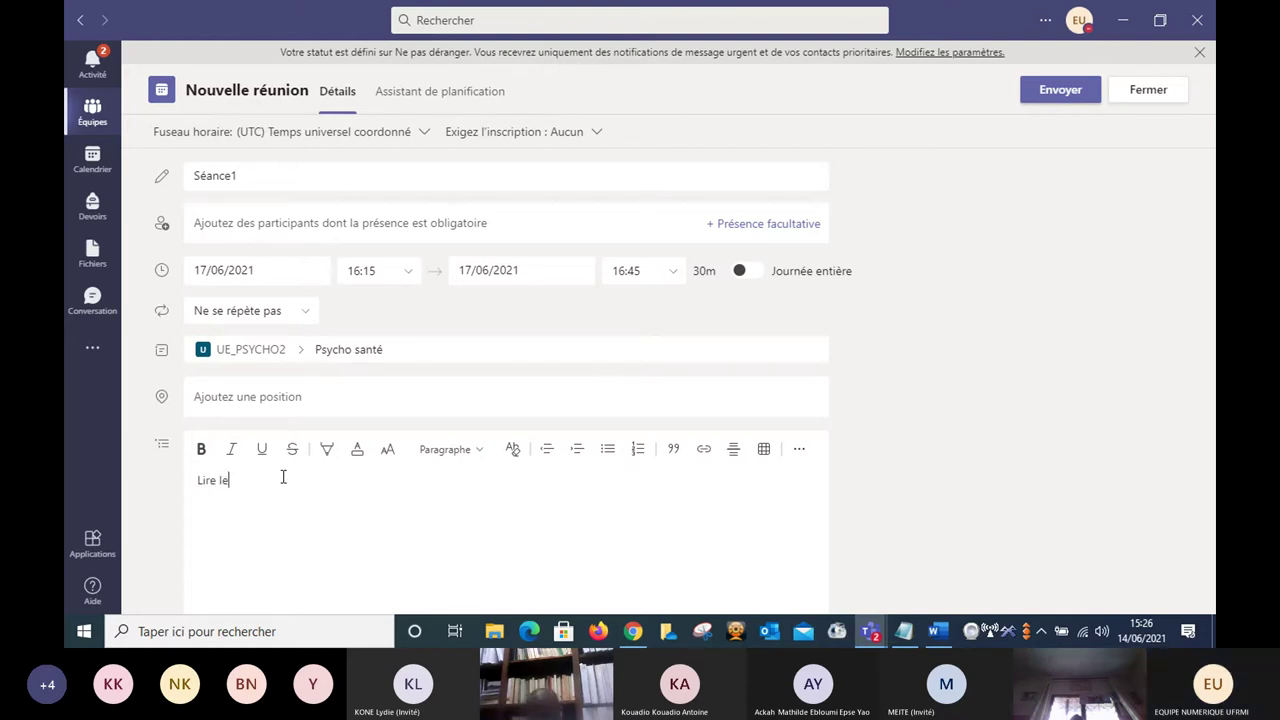
text( suppo)
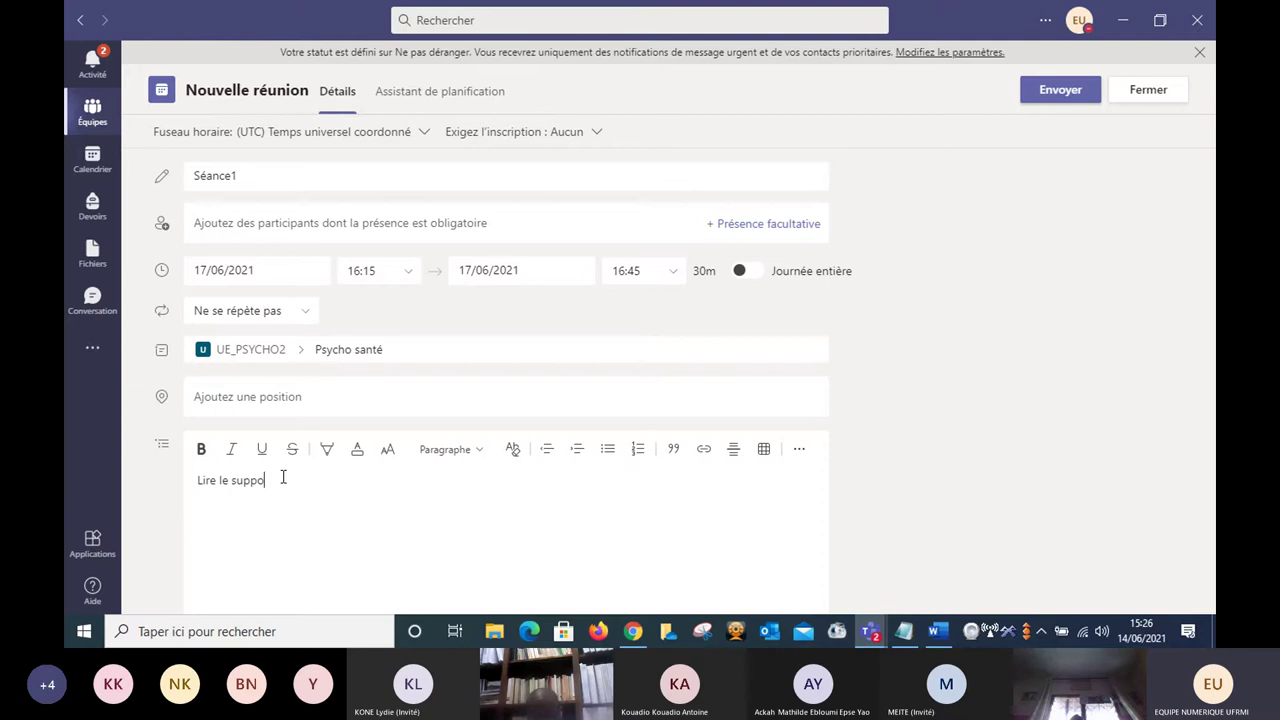
text(rt au)
text(ant la séance)
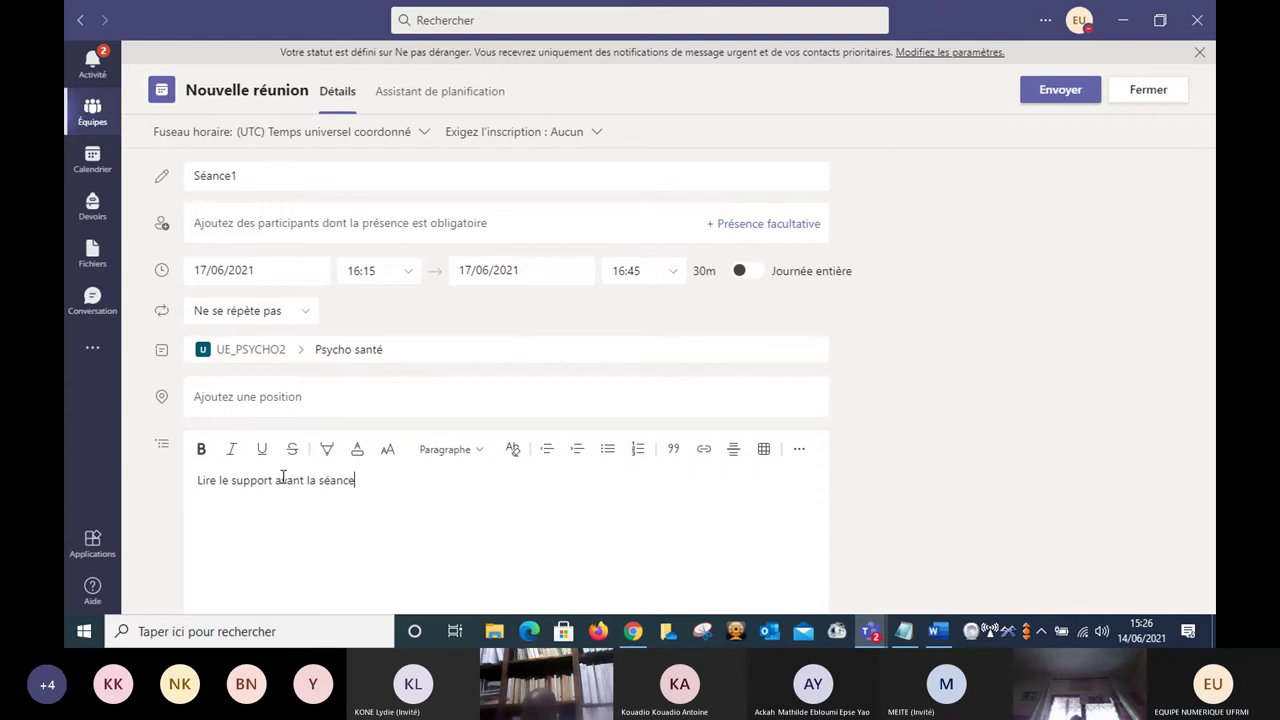
text(.)
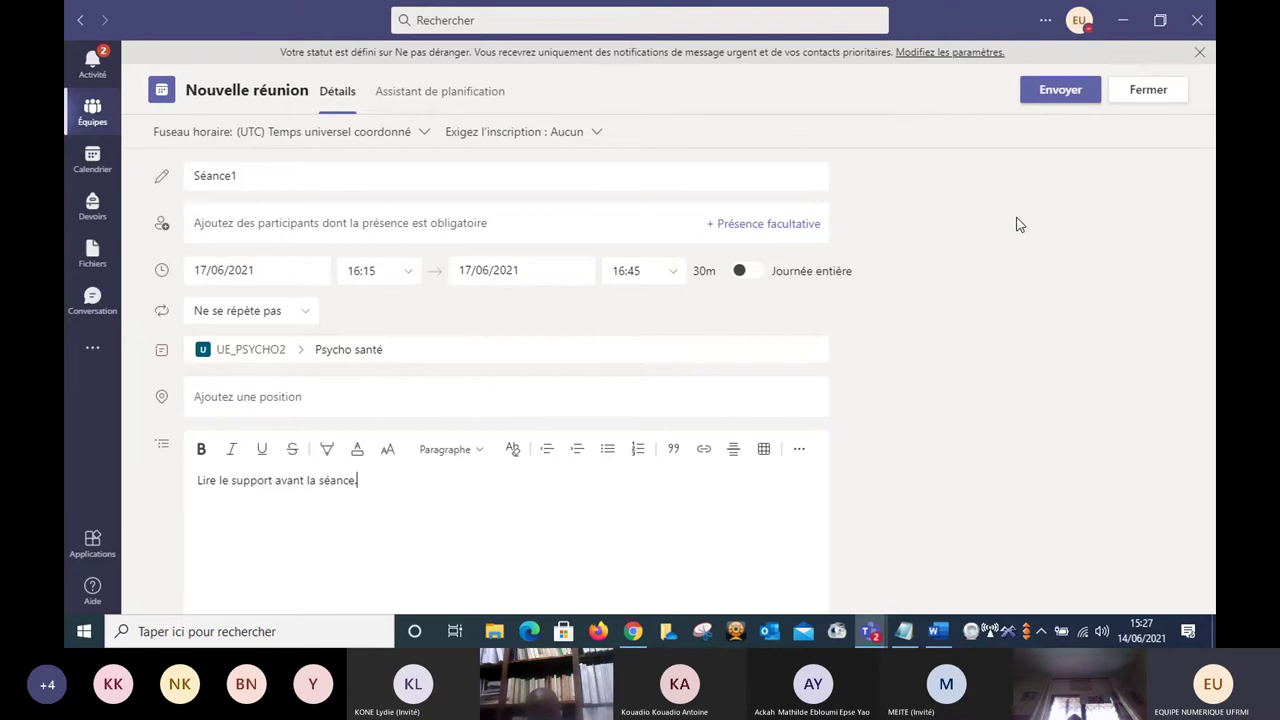
Send the Séance1 meeting to the Psycho santé channel.
click(1061, 93)
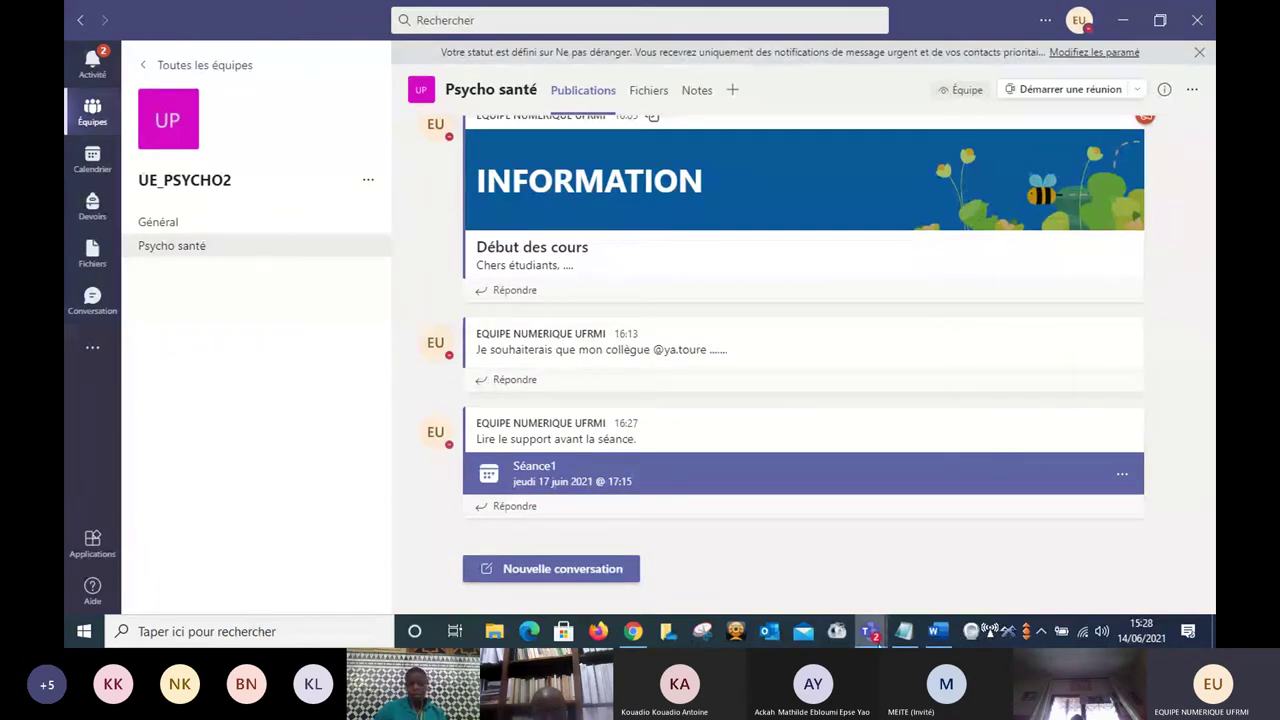
mouse_move(879, 643)
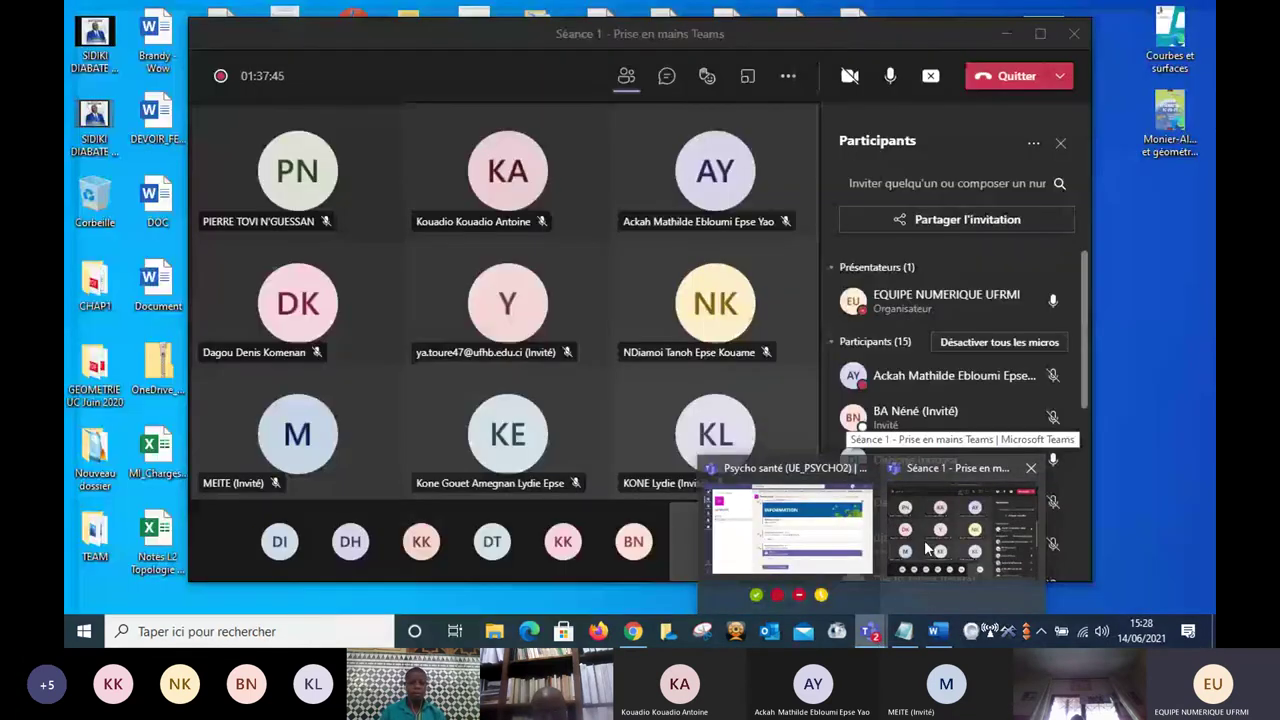
Bring the Séance 1 meeting window forward and mute all participants.
click(927, 548)
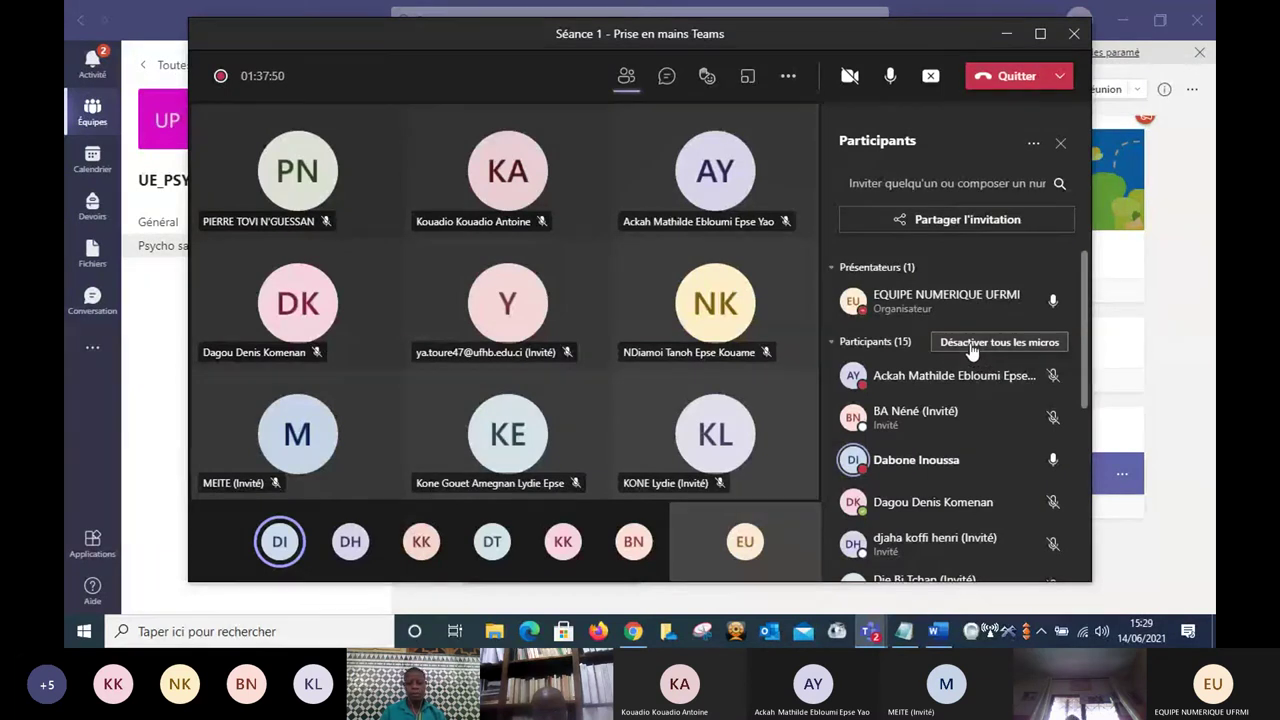
click(970, 343)
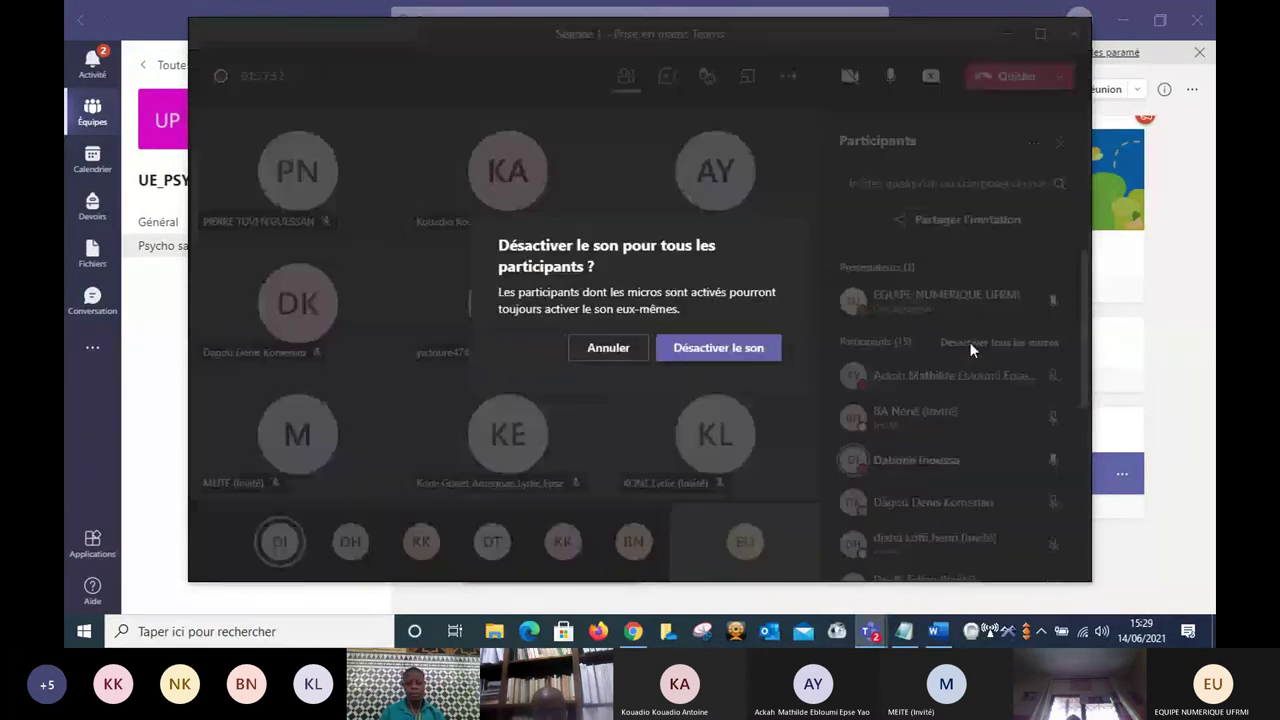
click(744, 348)
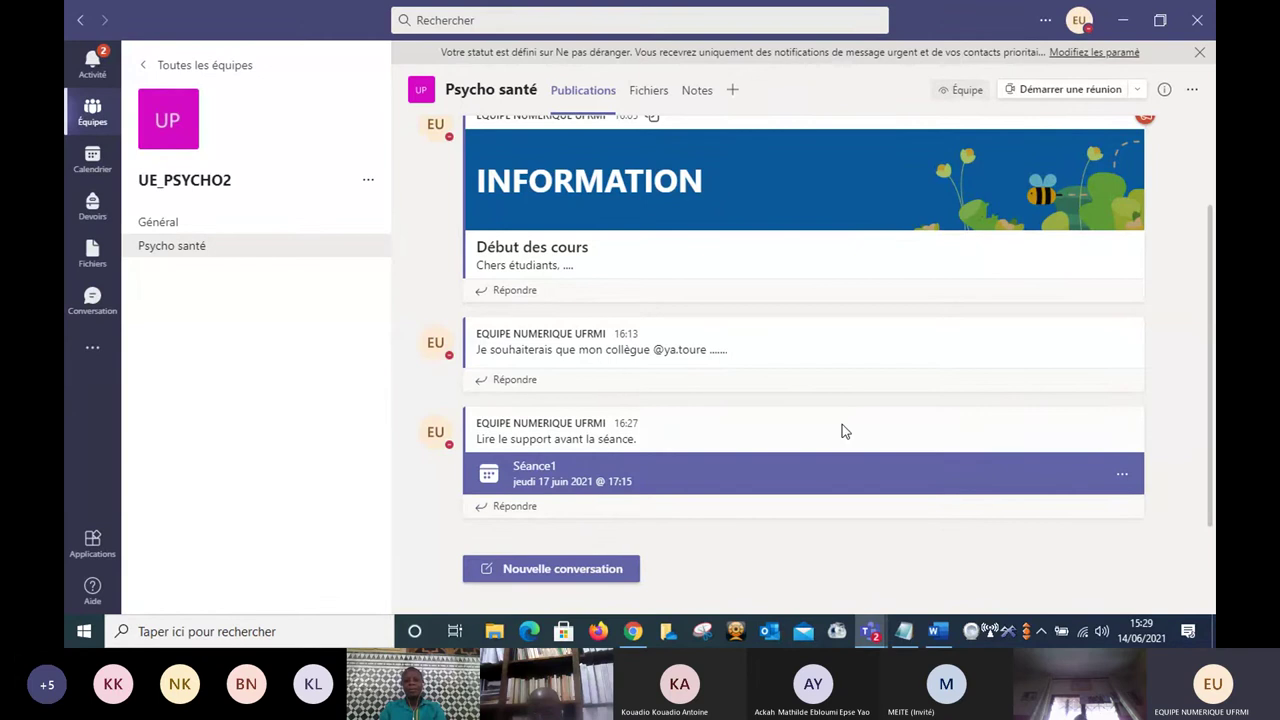
Start a meeting in Psycho santé and join it now with computer audio.
click(1078, 96)
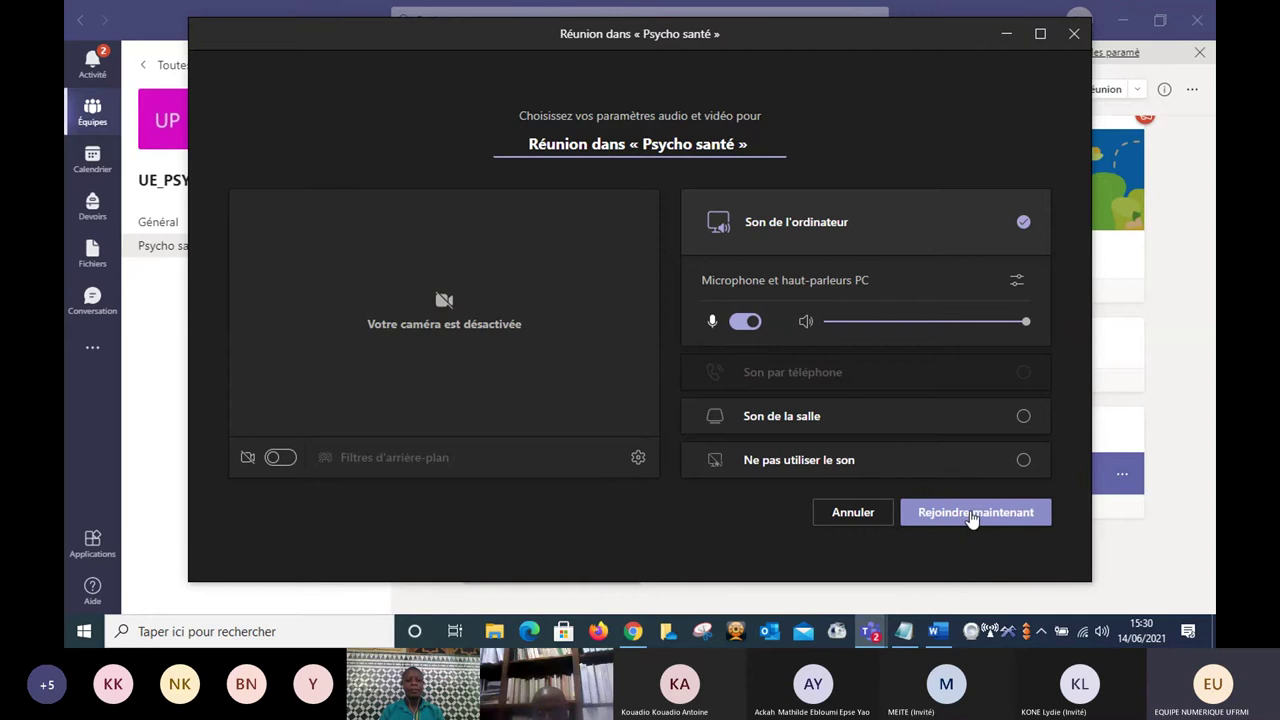
click(972, 515)
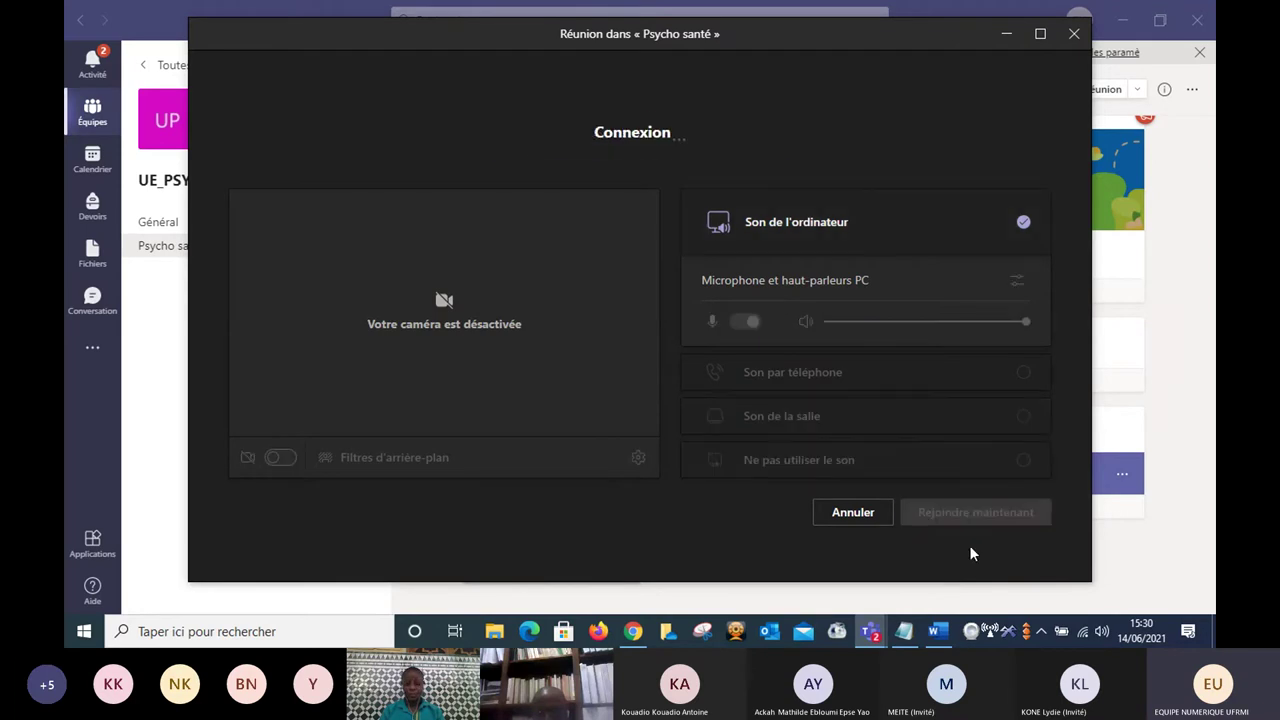
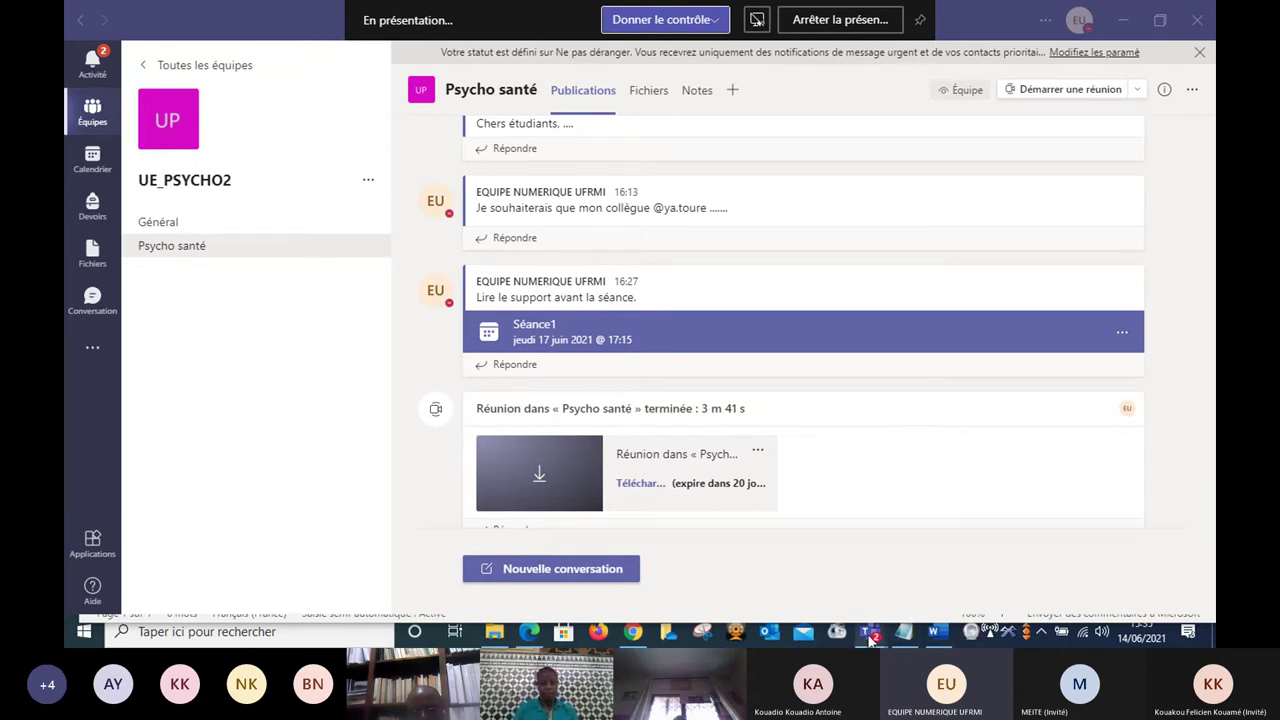
Mute all participants from the Séance 1 participant list, then minimize the meeting window.
mouse_move(870, 640)
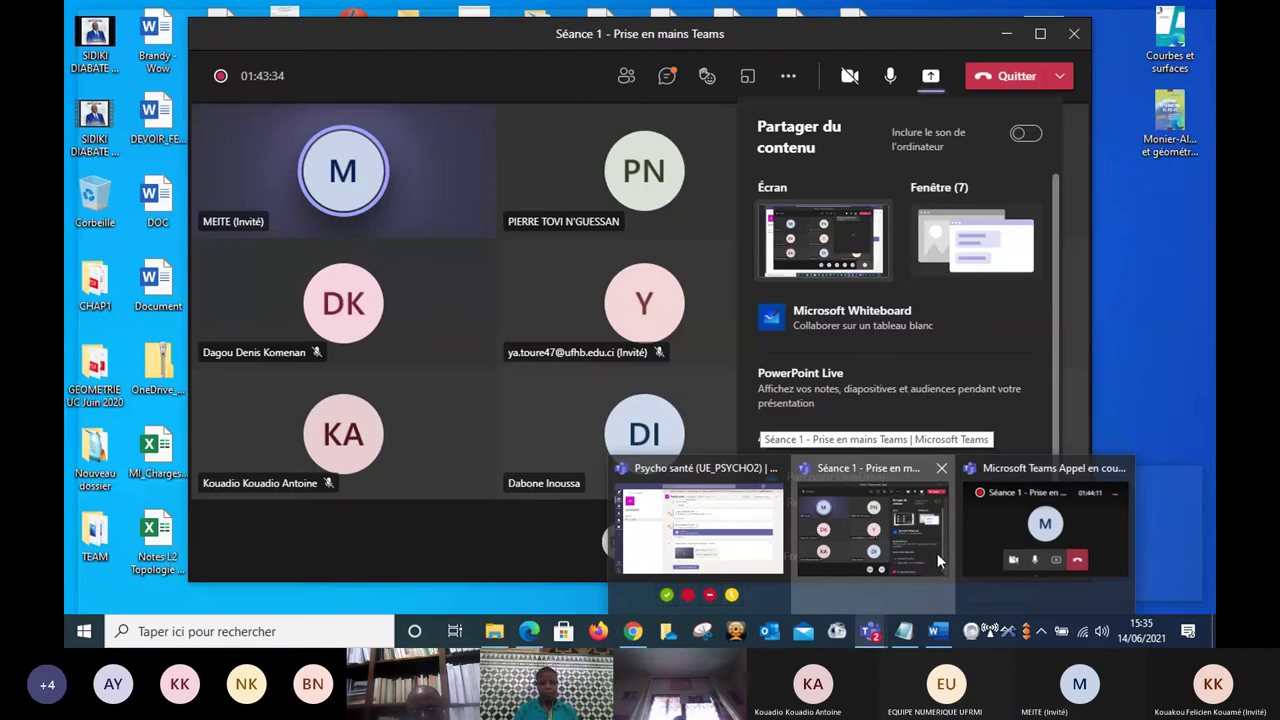
click(937, 553)
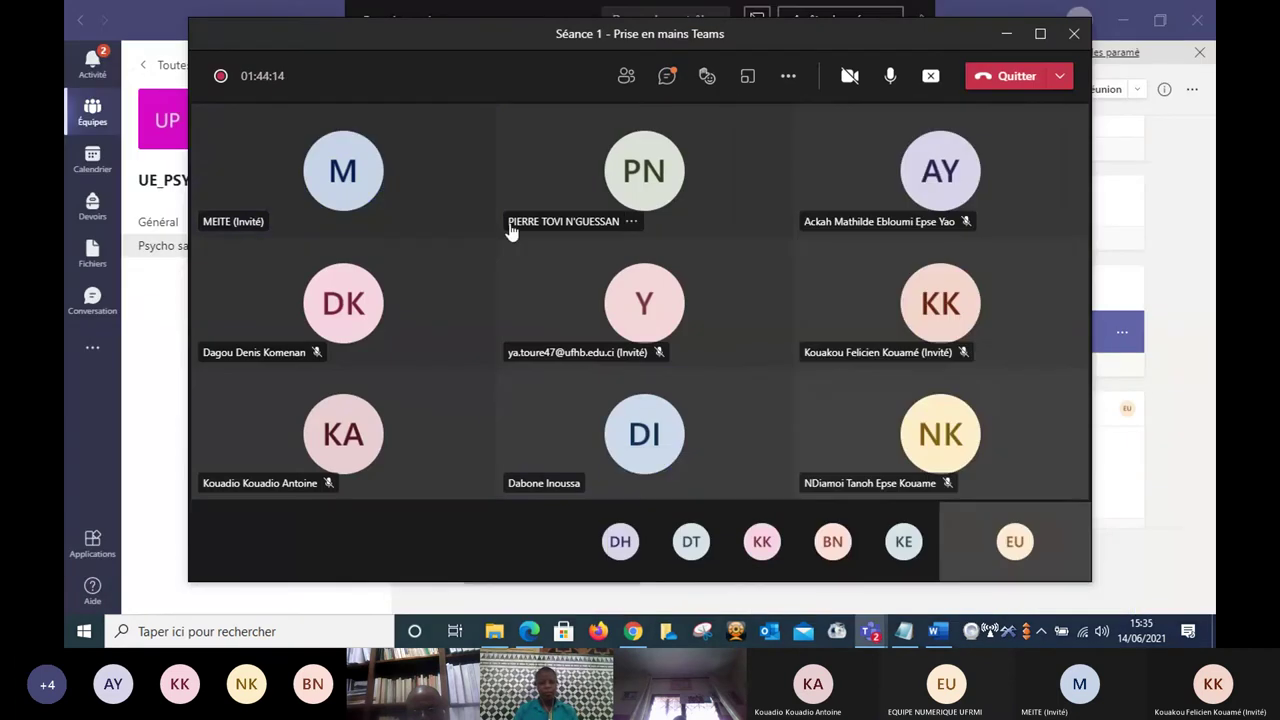
click(626, 78)
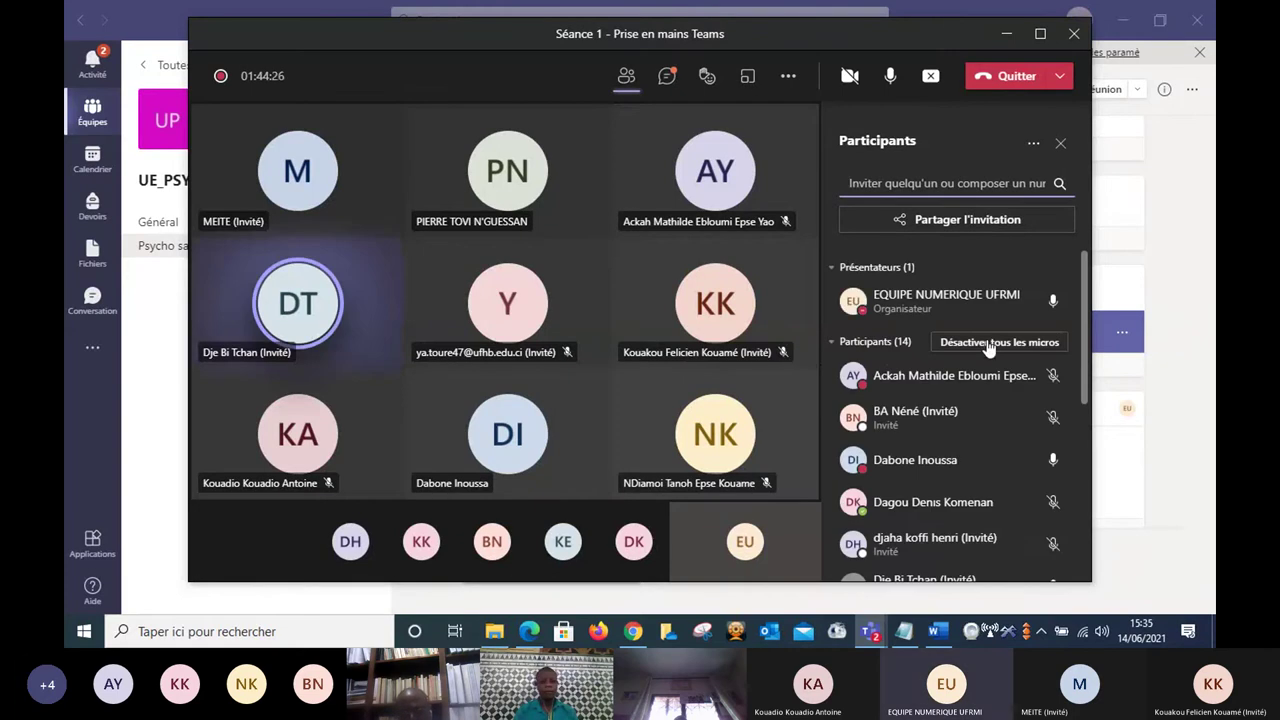
click(989, 343)
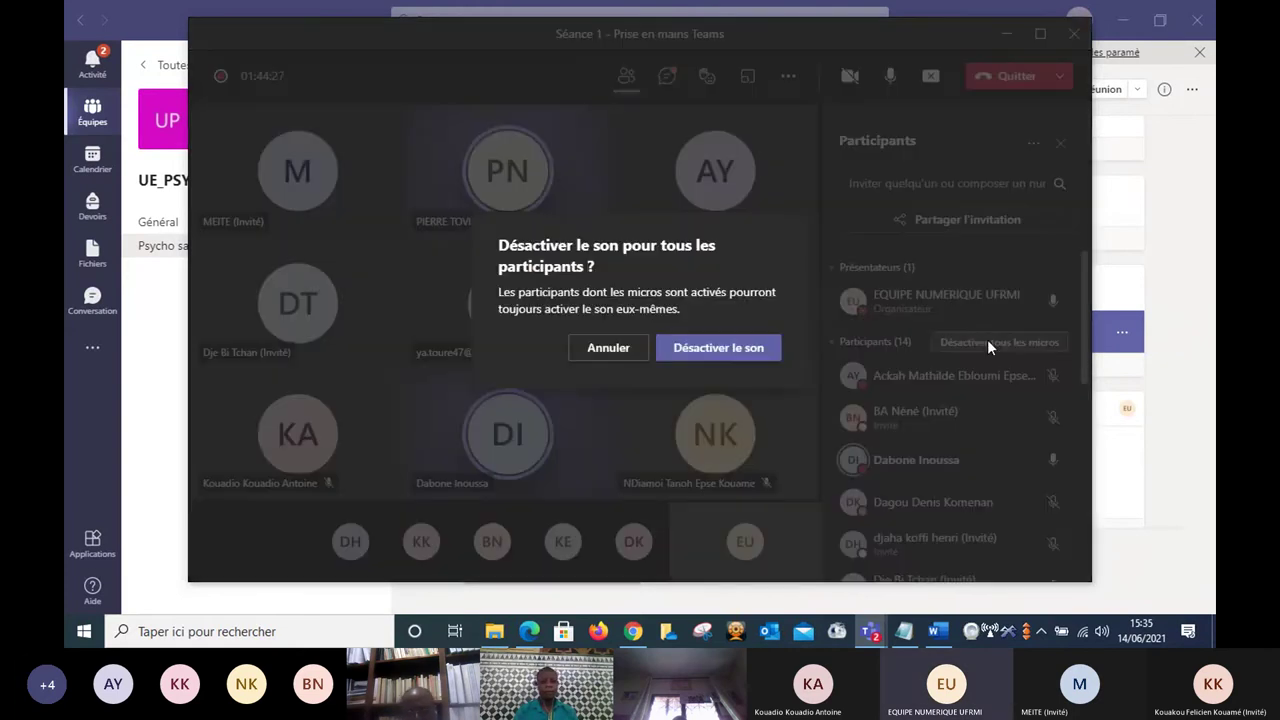
click(718, 348)
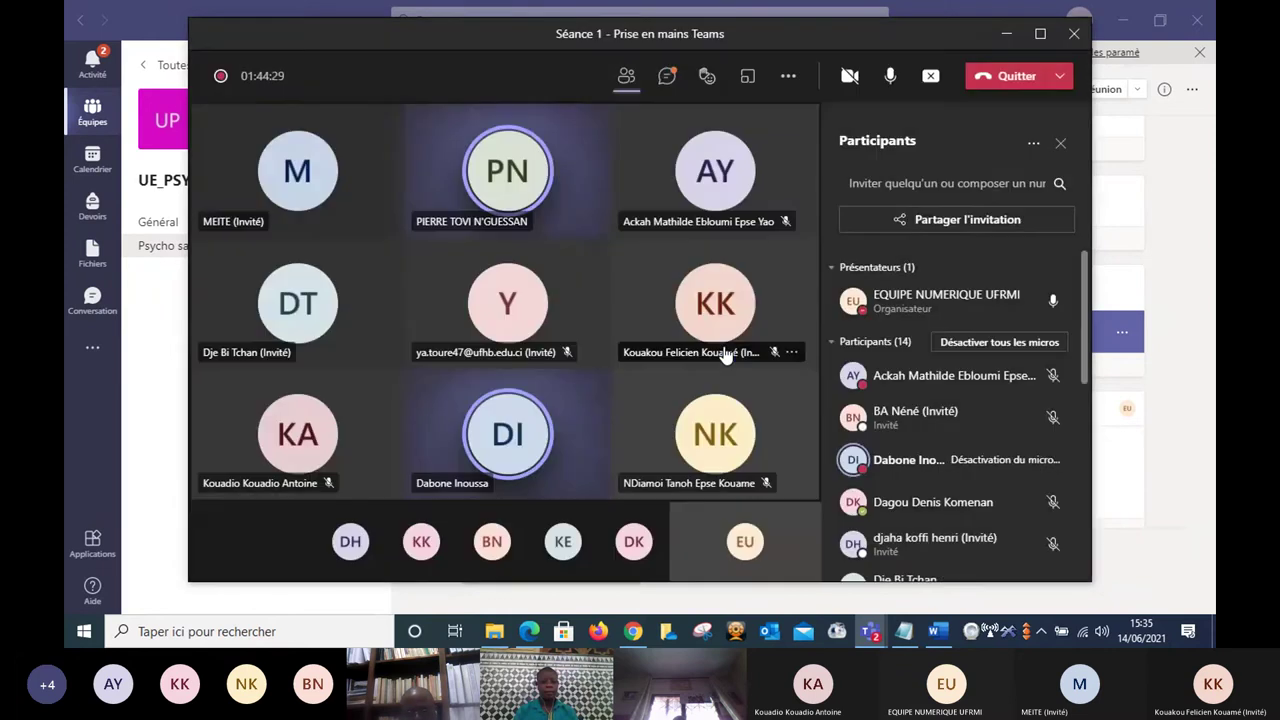
click(1185, 378)
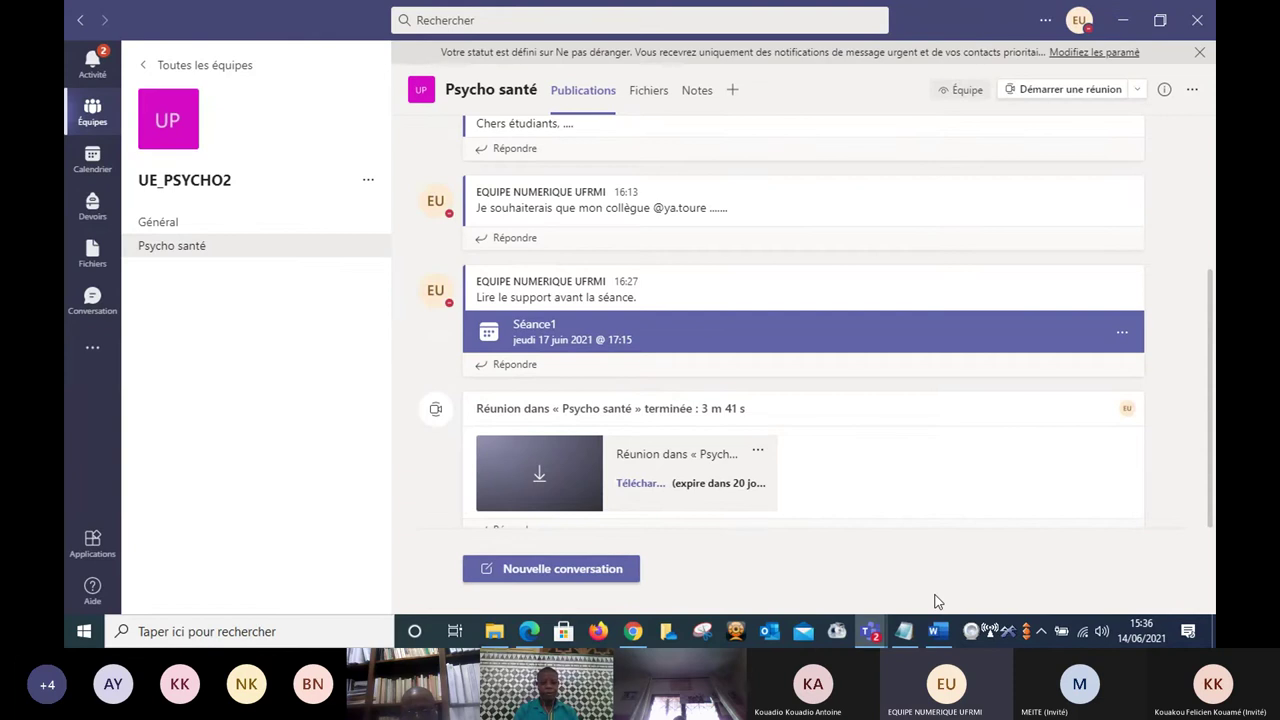
mouse_move(870, 631)
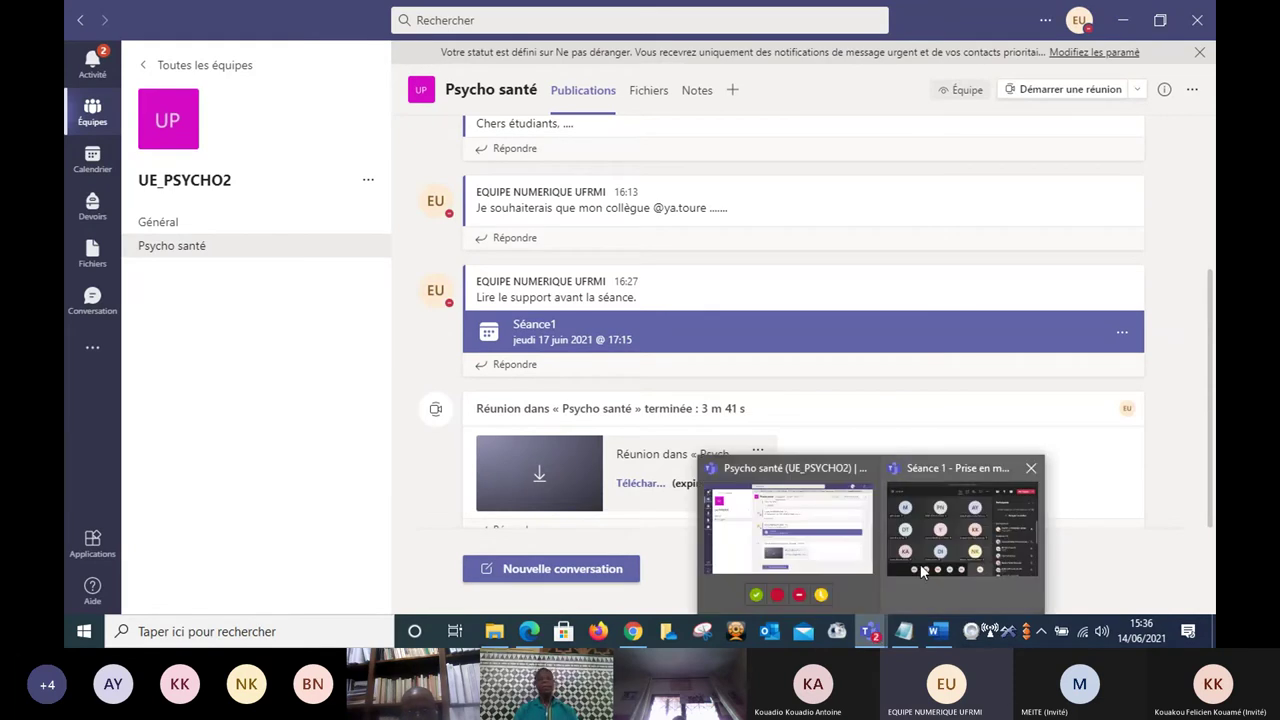
mouse_move(922, 570)
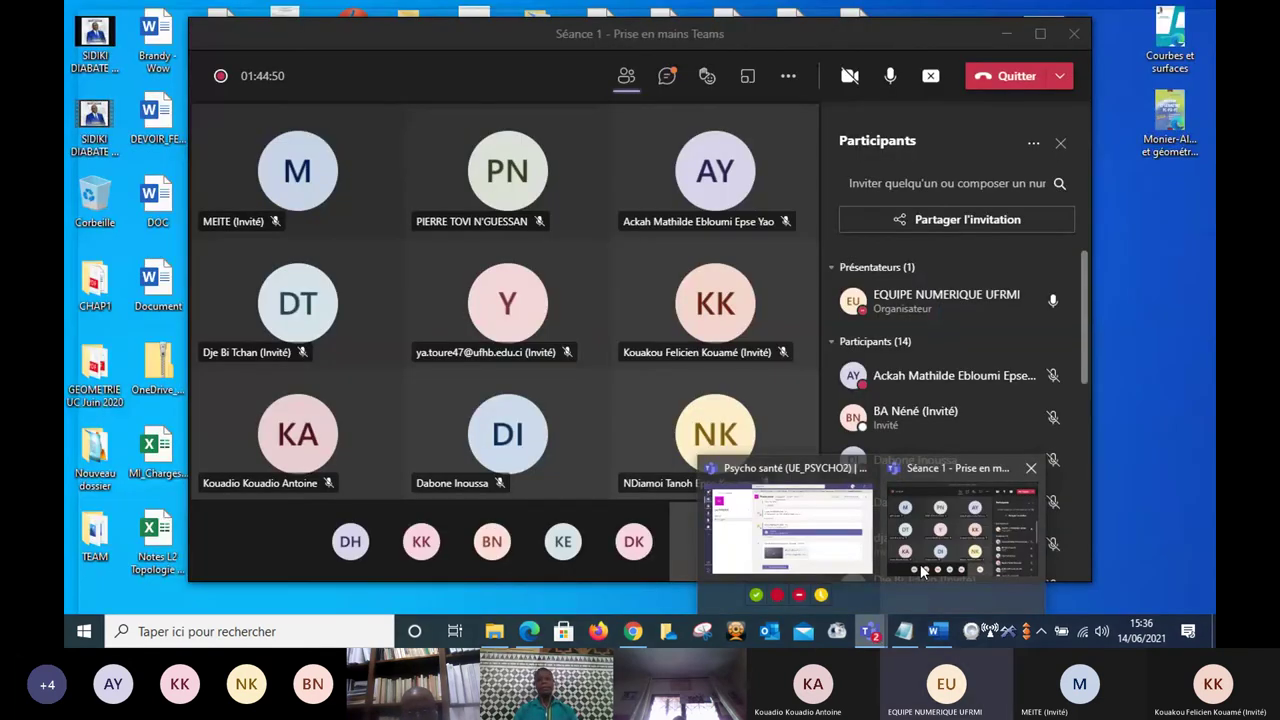
click(922, 570)
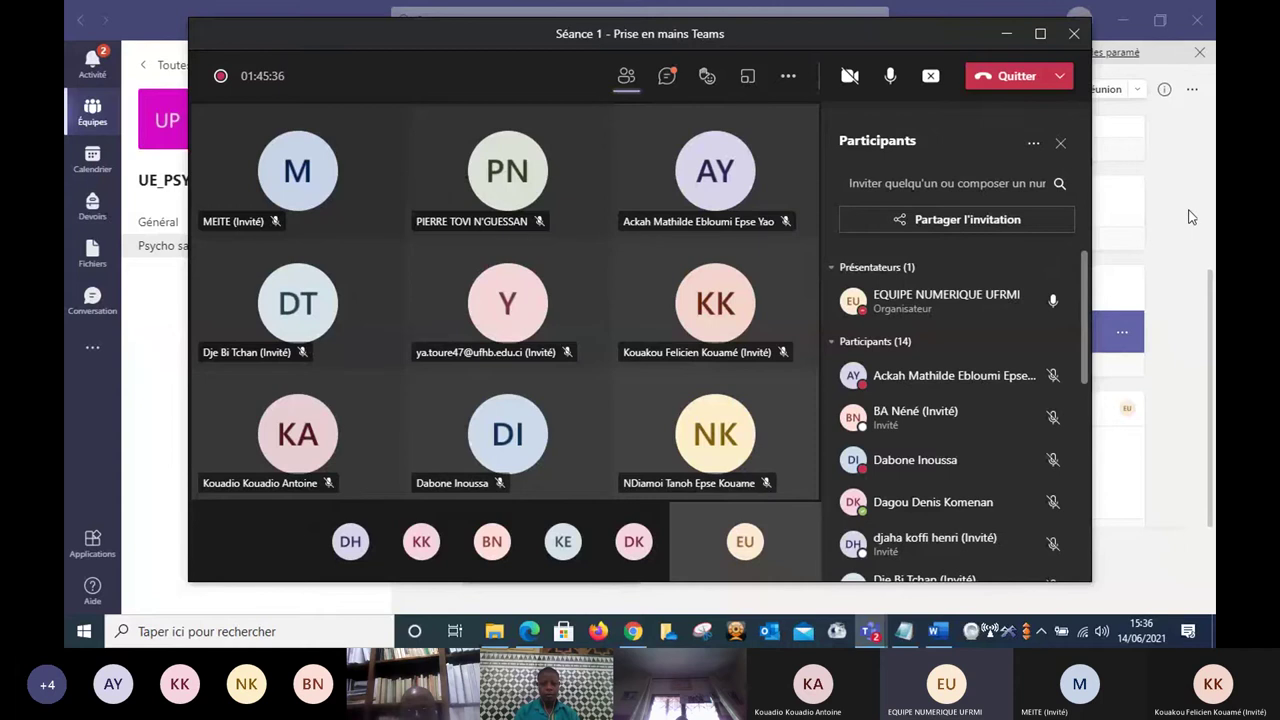
click(1192, 217)
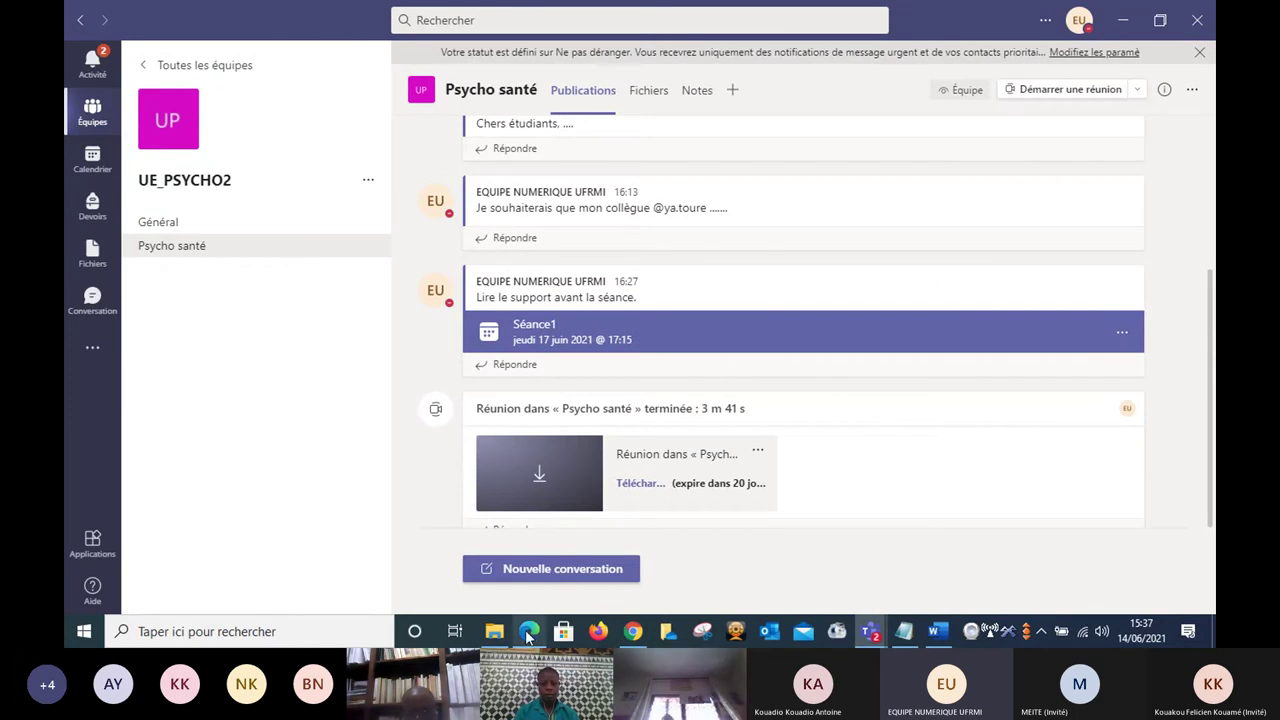
Switch to the psycho2.pdf document already open in Edge, via its taskbar preview.
mouse_move(527, 632)
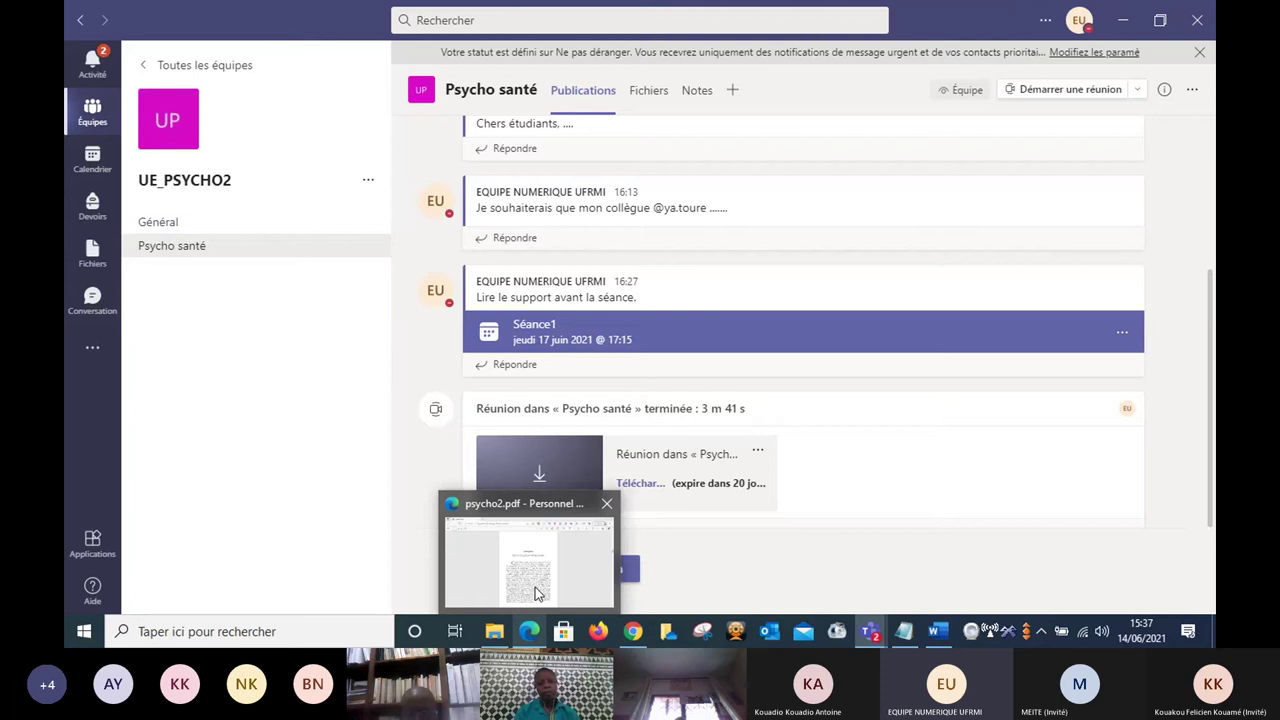
mouse_move(535, 594)
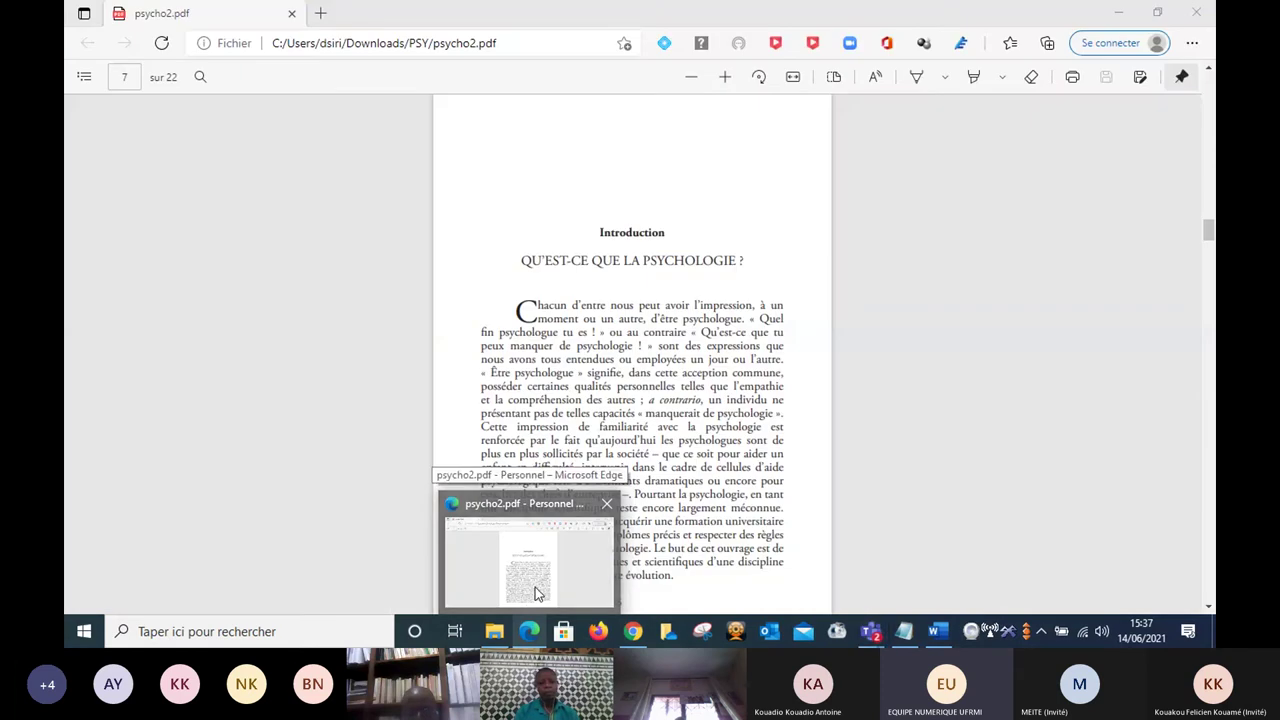
click(535, 594)
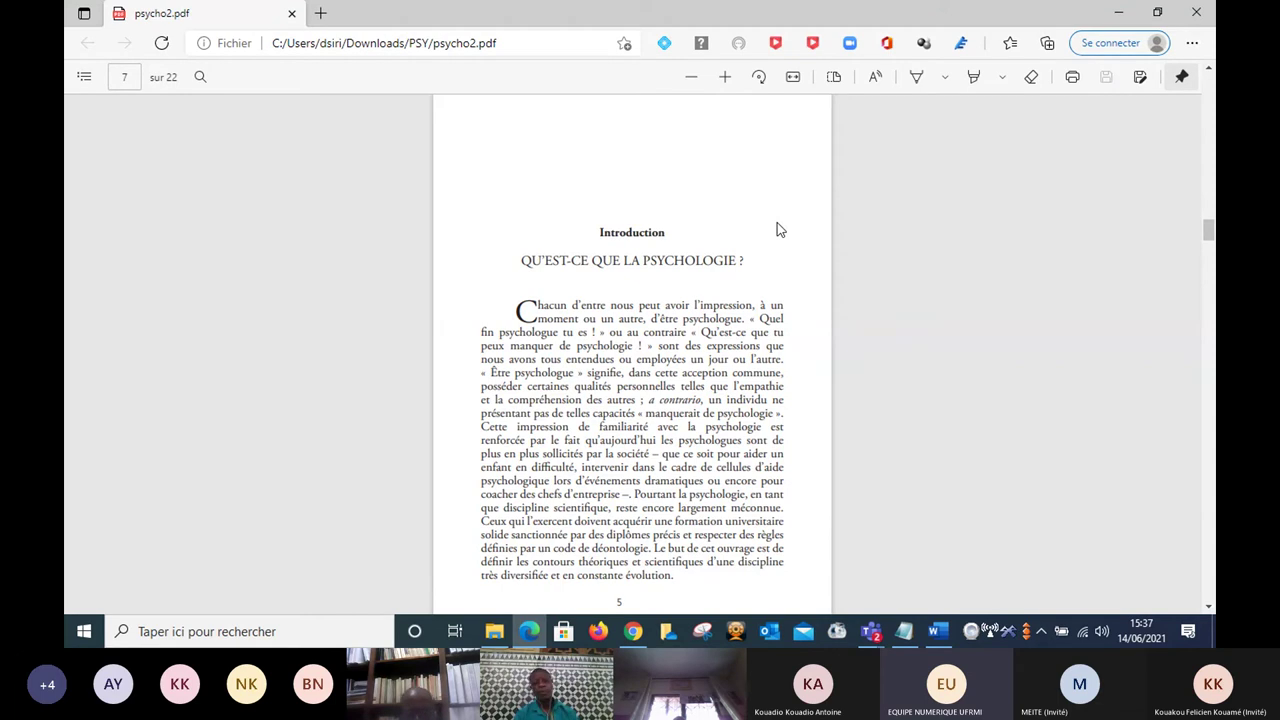
Fit page 7 of psycho2.pdf to the window width and scroll to the opening paragraph.
click(793, 78)
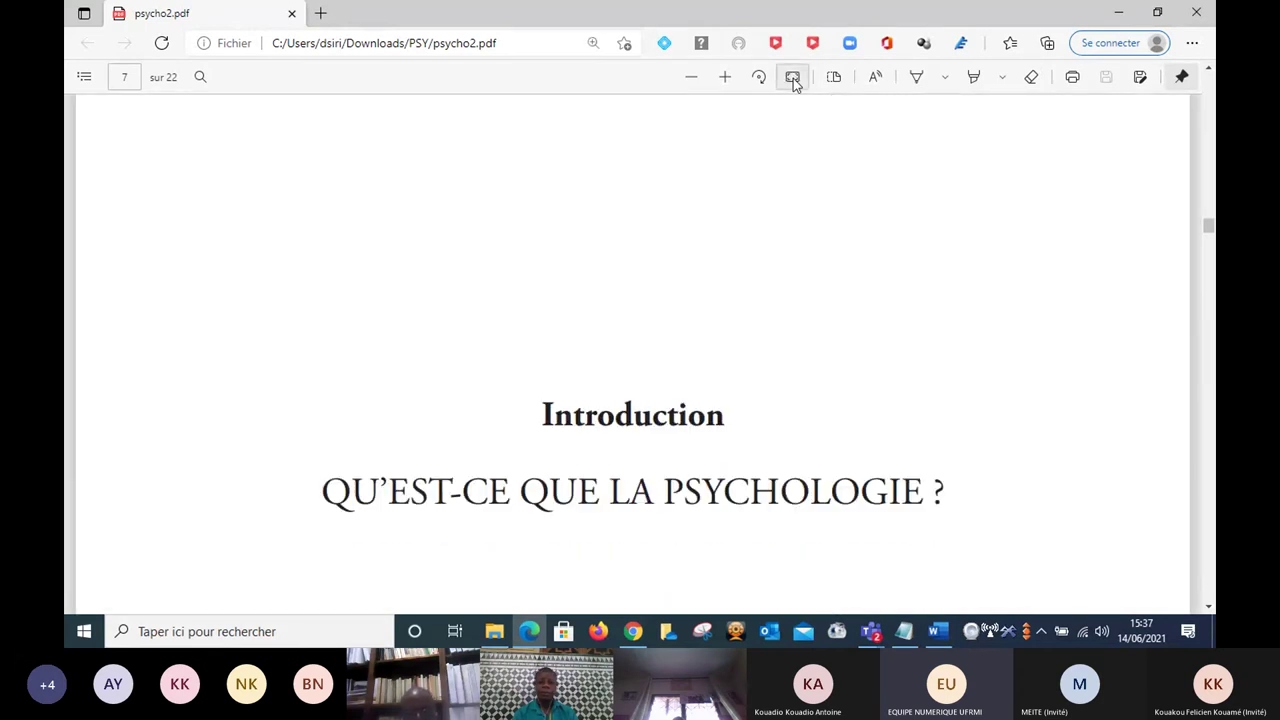
scroll(793, 78, down, 2)
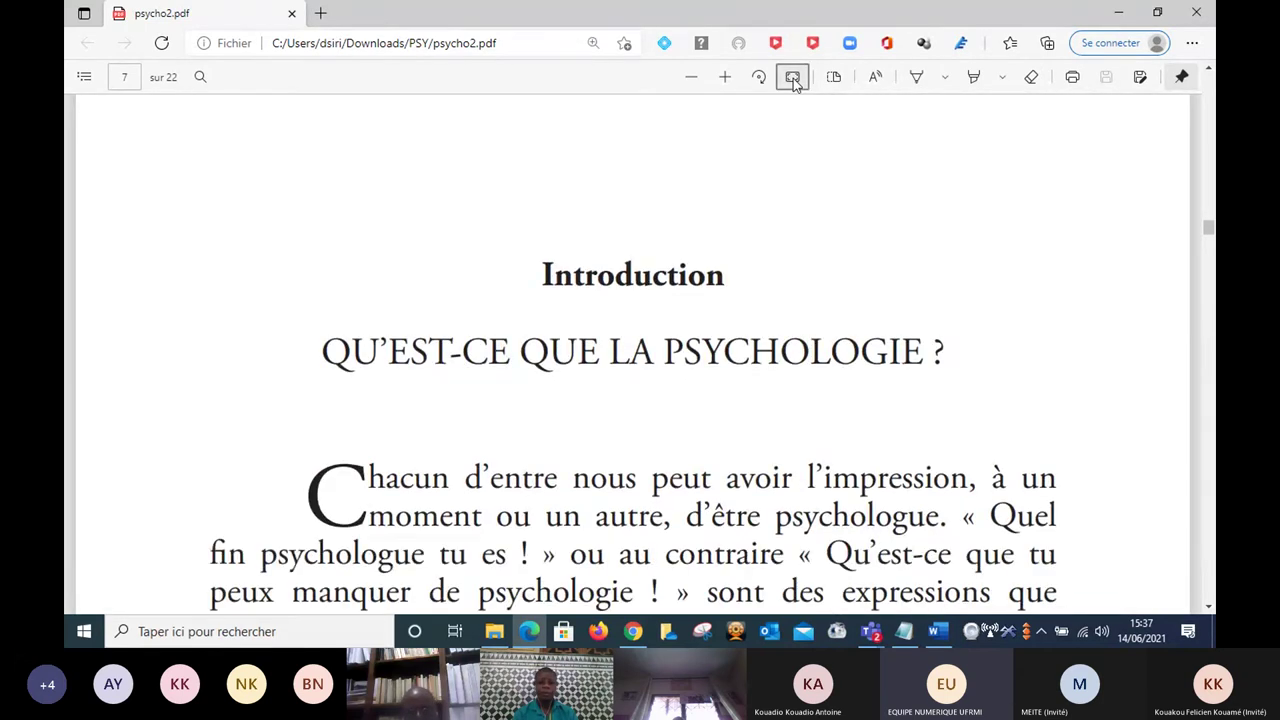
scroll(793, 78, down, 1)
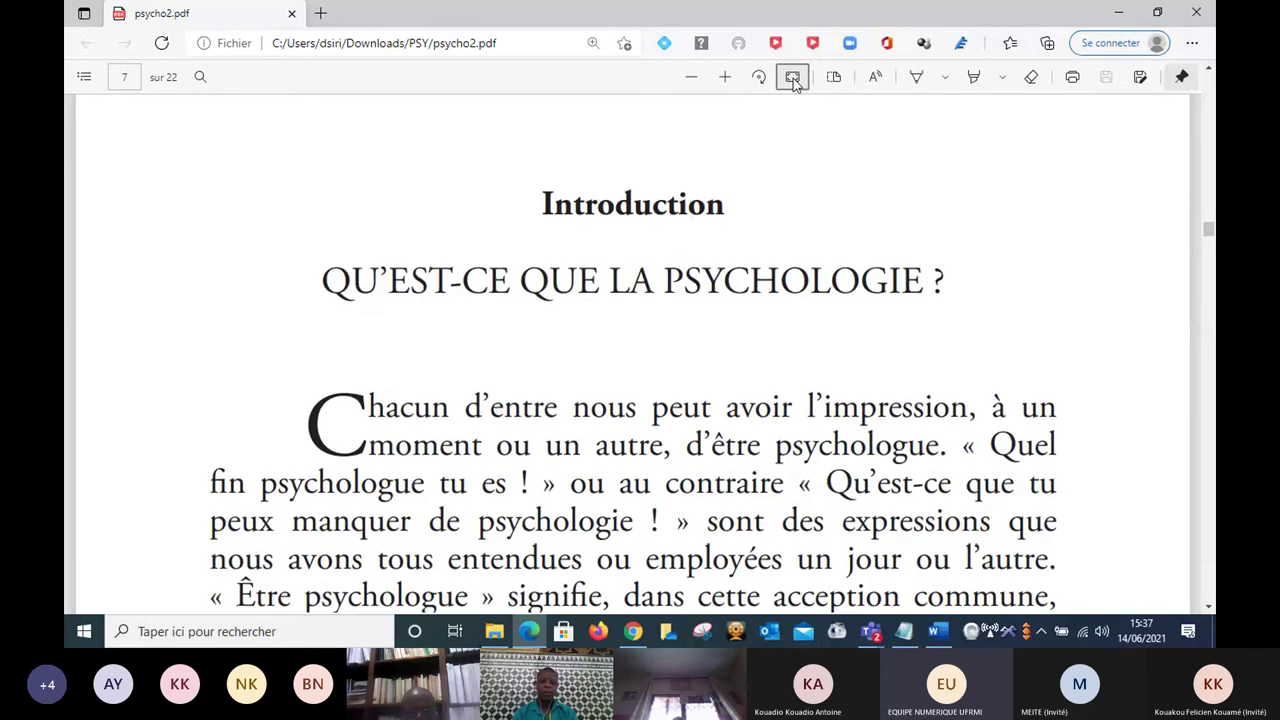
scroll(793, 78, down, 1)
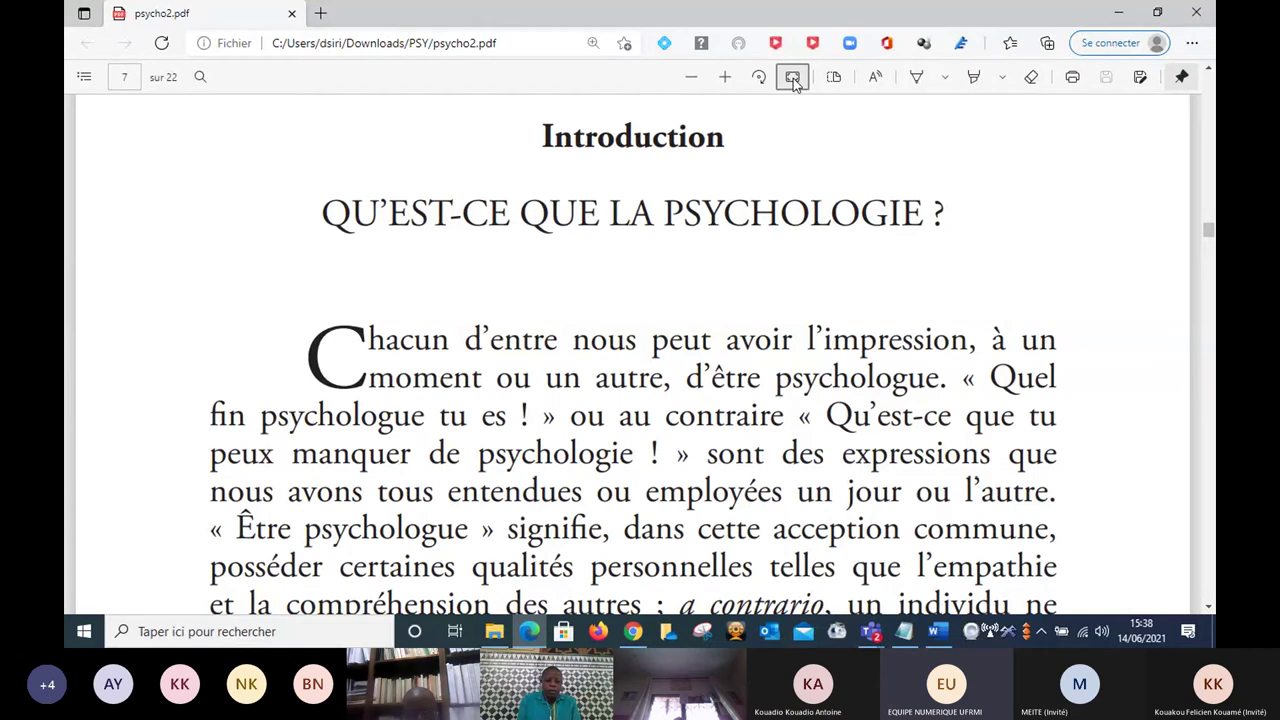
scroll(793, 78, down, 1)
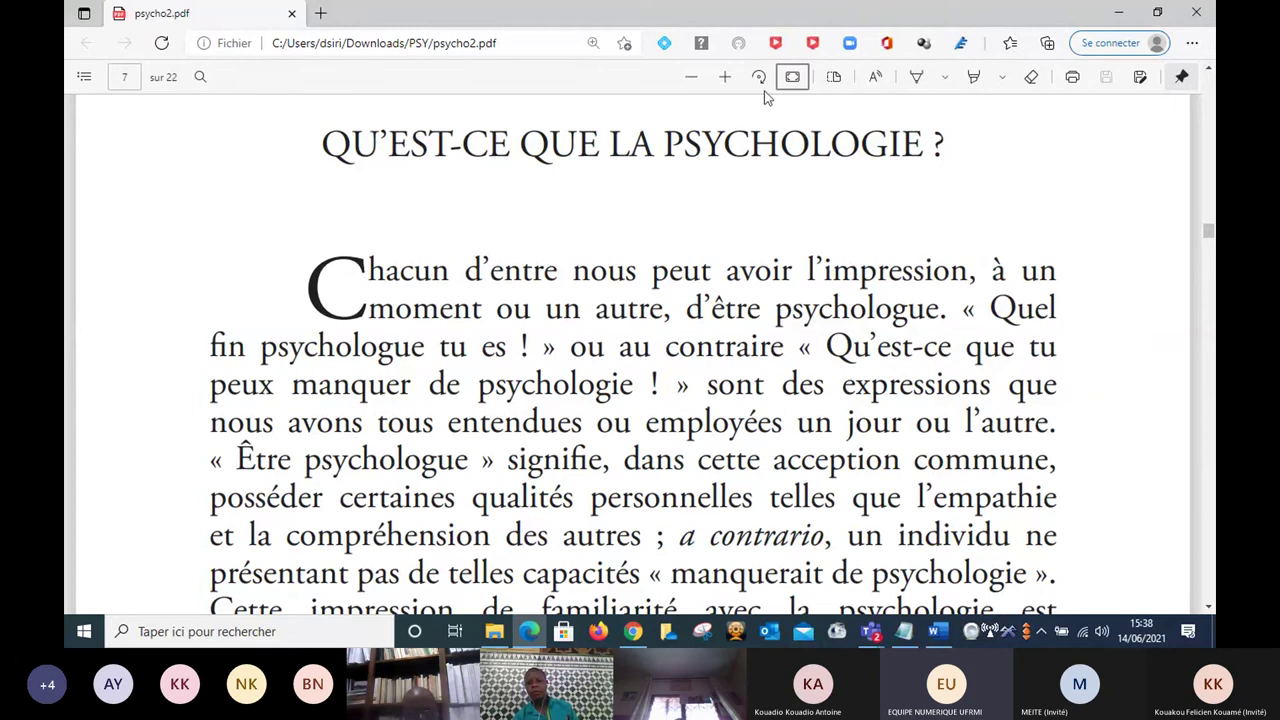
Underline 'psychologue' and 'psychologie !' in blue ink, then add a blue bracket in the right margin.
click(917, 78)
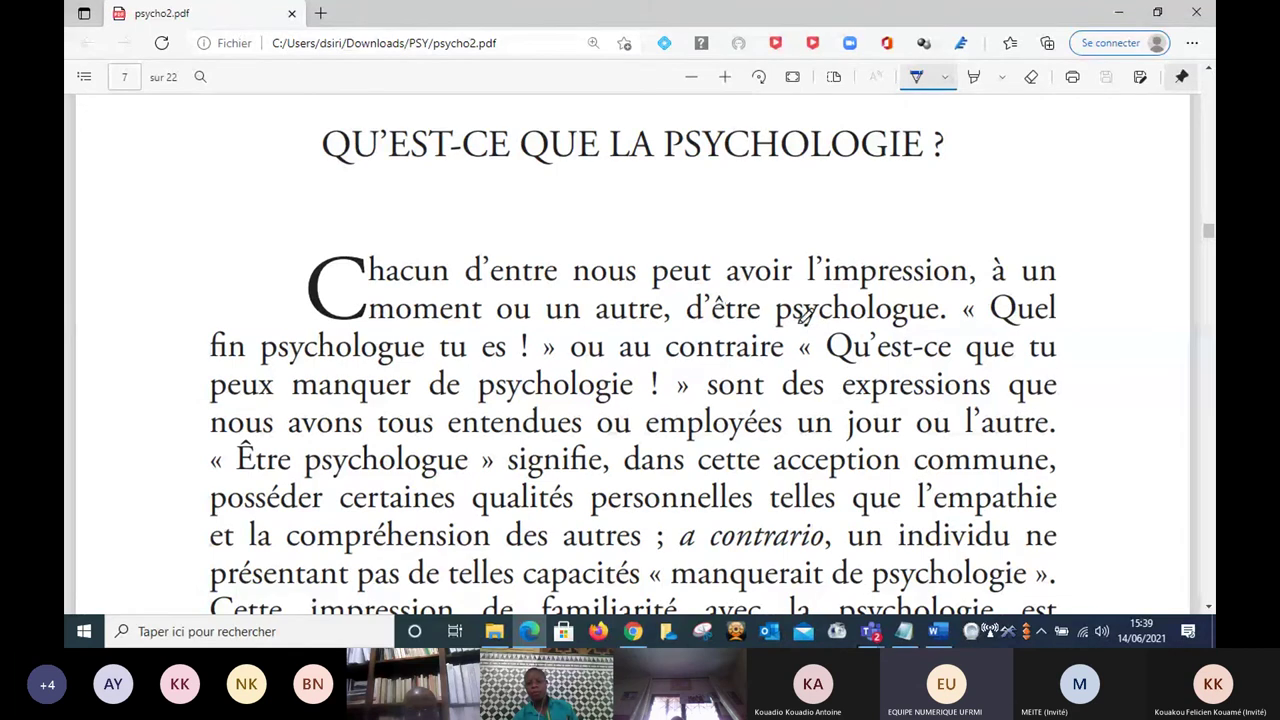
drag(774, 321, 944, 317)
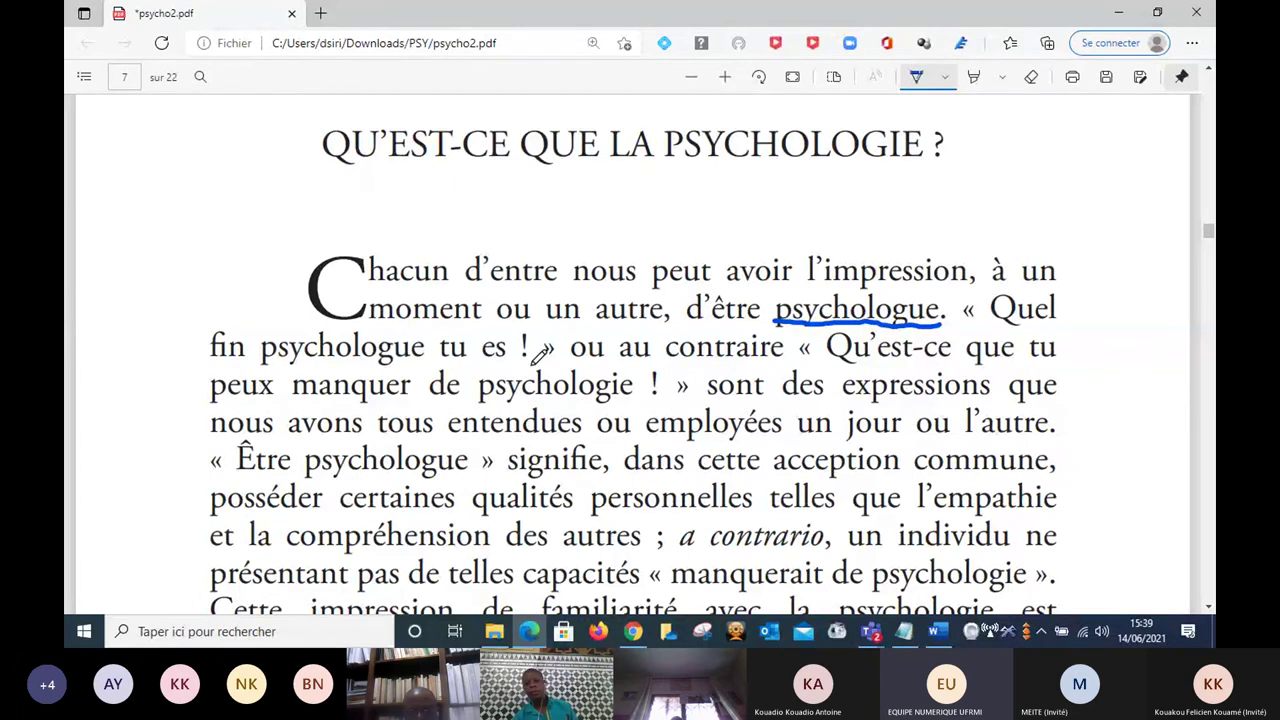
mouse_move(527, 367)
mouse_down()
mouse_move(463, 369)
mouse_move(652, 403)
mouse_move(547, 362)
mouse_up()
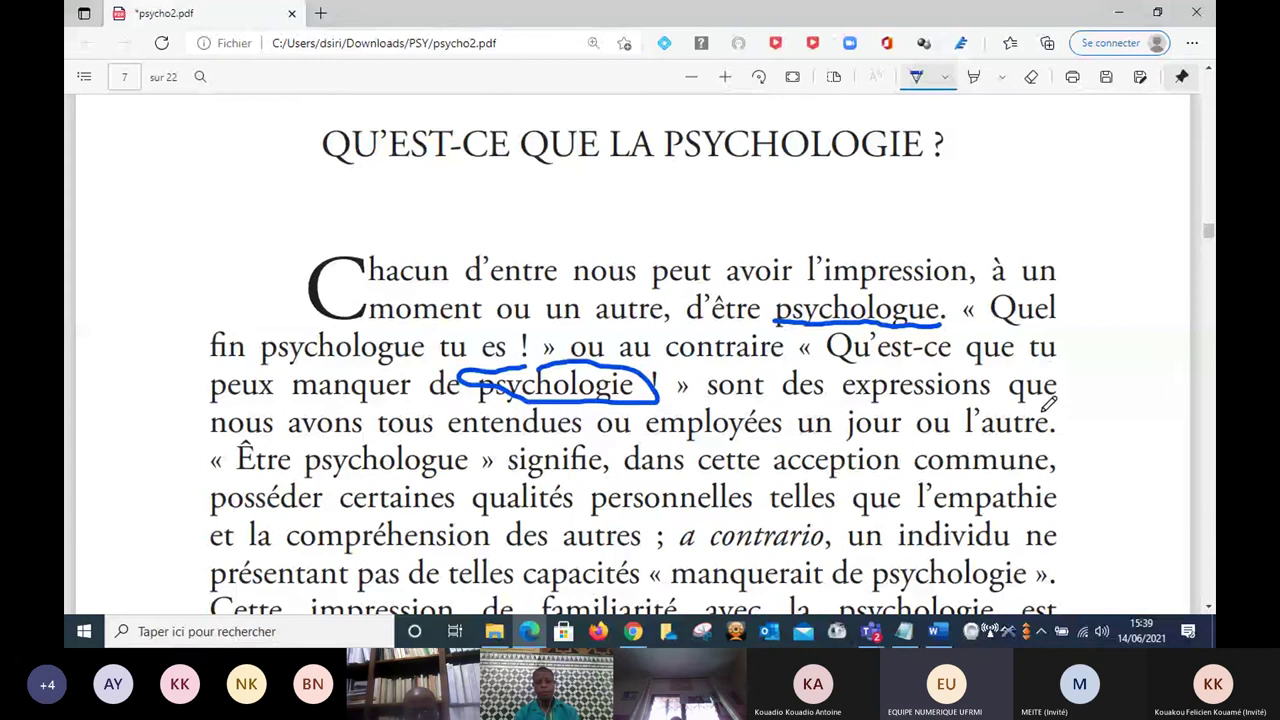
mouse_move(1036, 410)
mouse_down()
mouse_move(1082, 409)
mouse_move(1055, 550)
mouse_up()
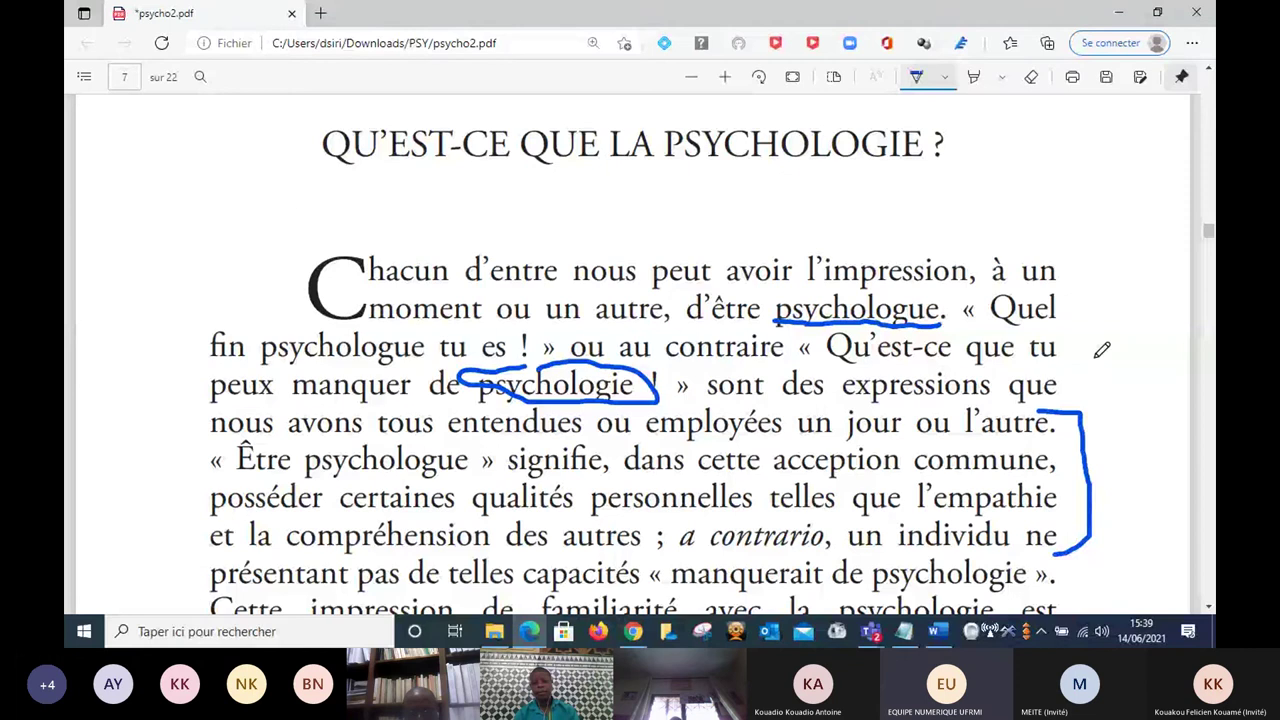
Highlight 'a contrario' in yellow, then scroll the page down slightly.
click(974, 77)
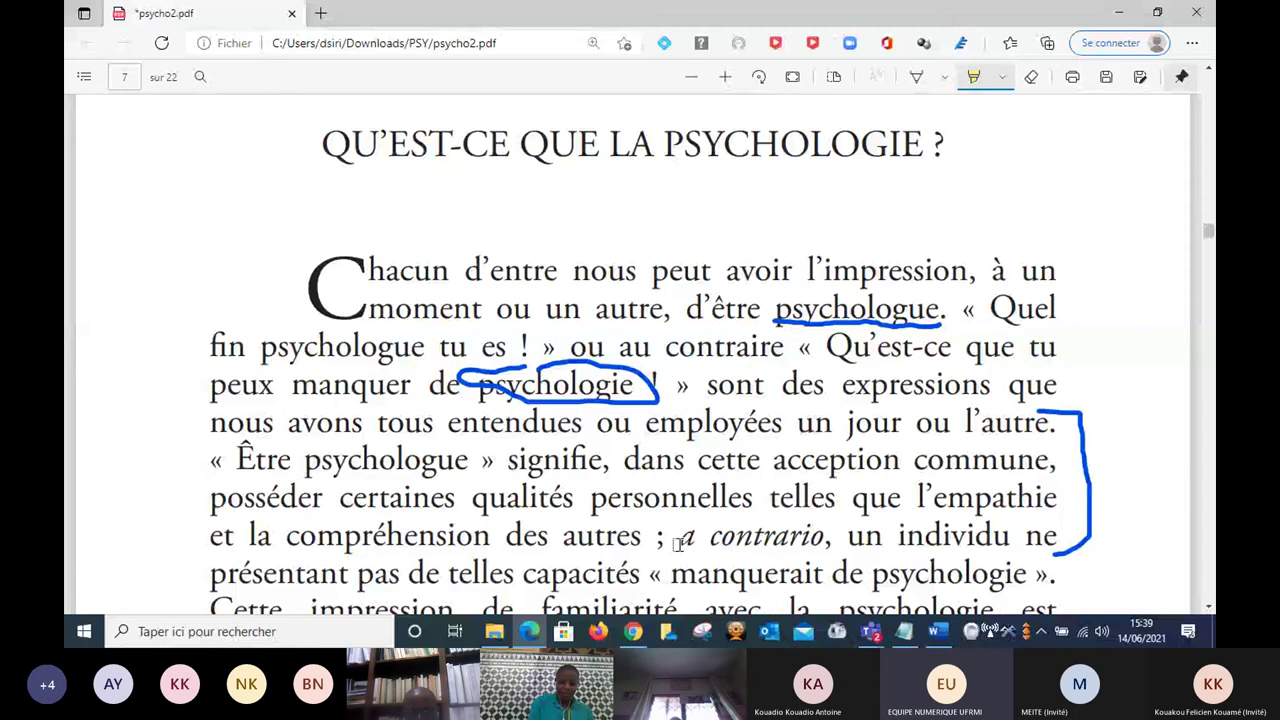
drag(677, 543, 828, 542)
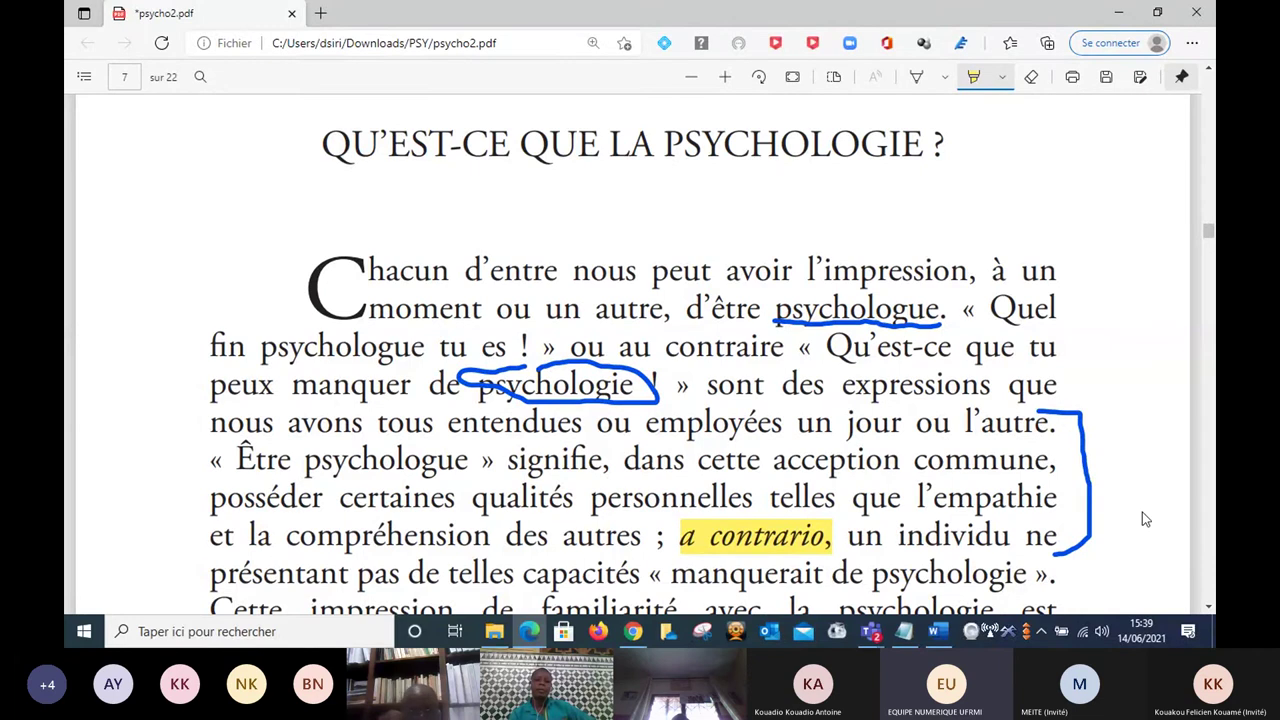
click(1208, 610)
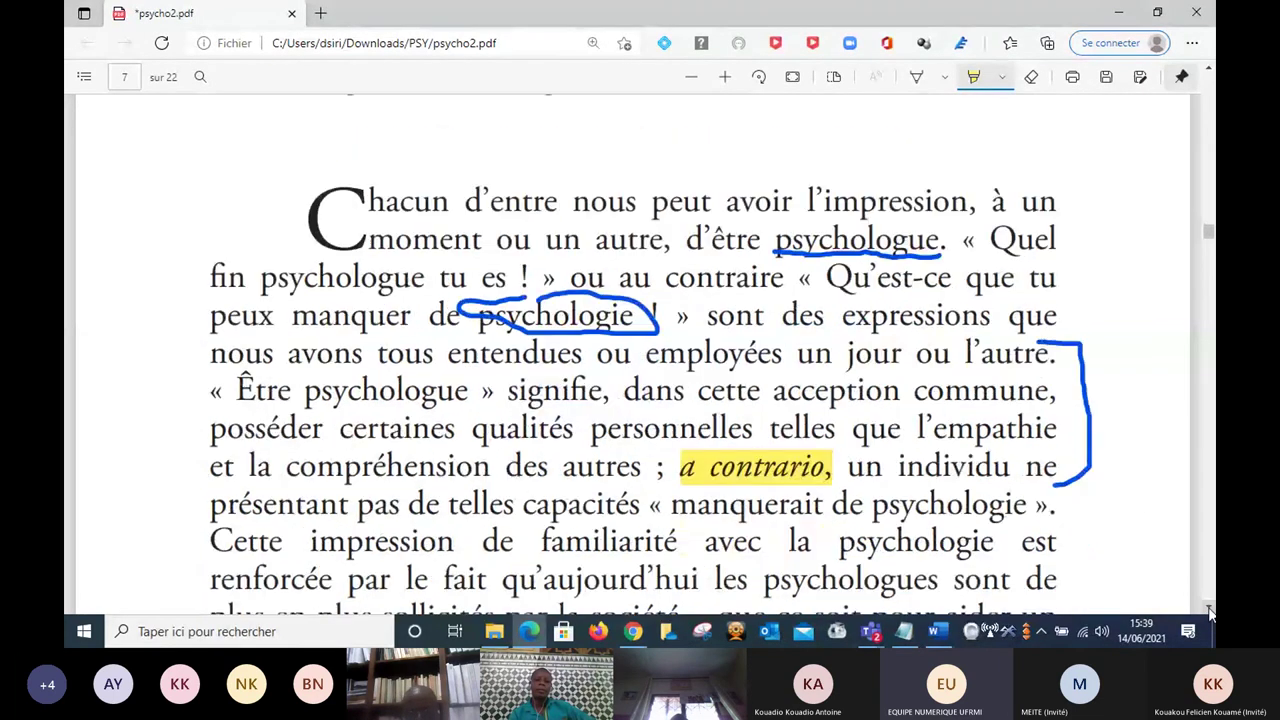
click(1208, 610)
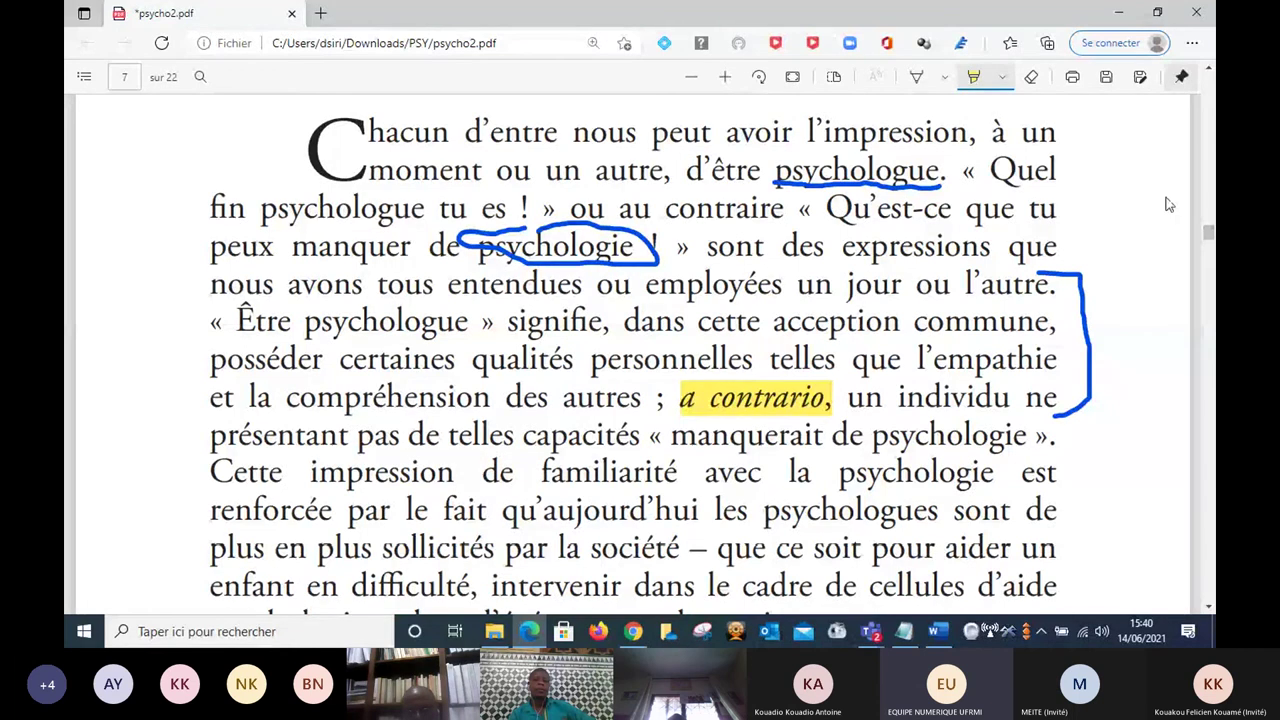
Change the ink colour to red and underline 'familiarité'.
click(917, 82)
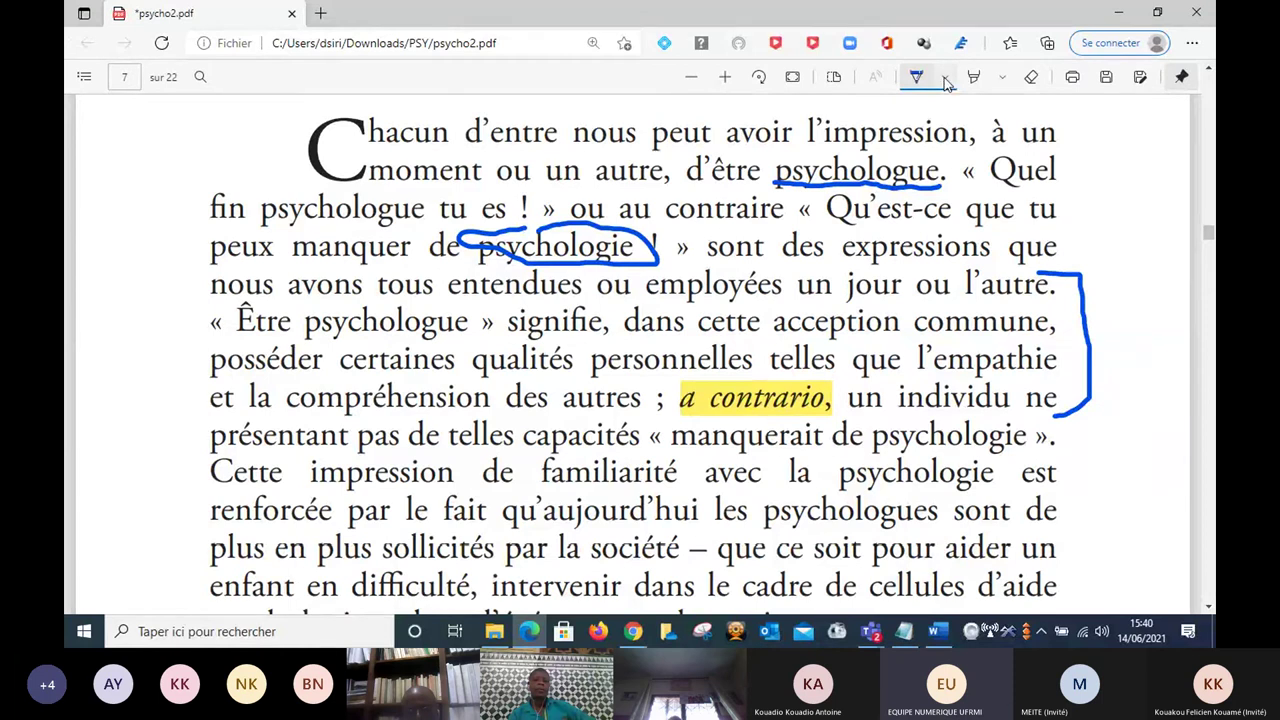
click(946, 80)
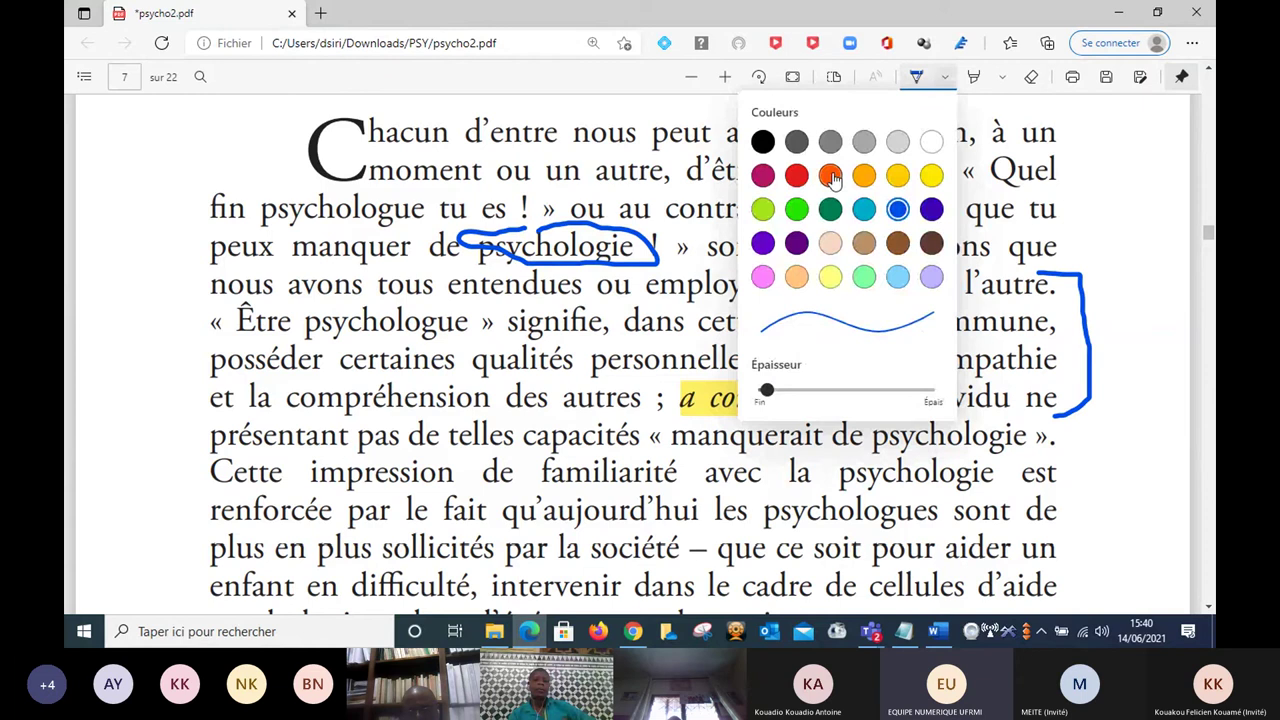
click(796, 176)
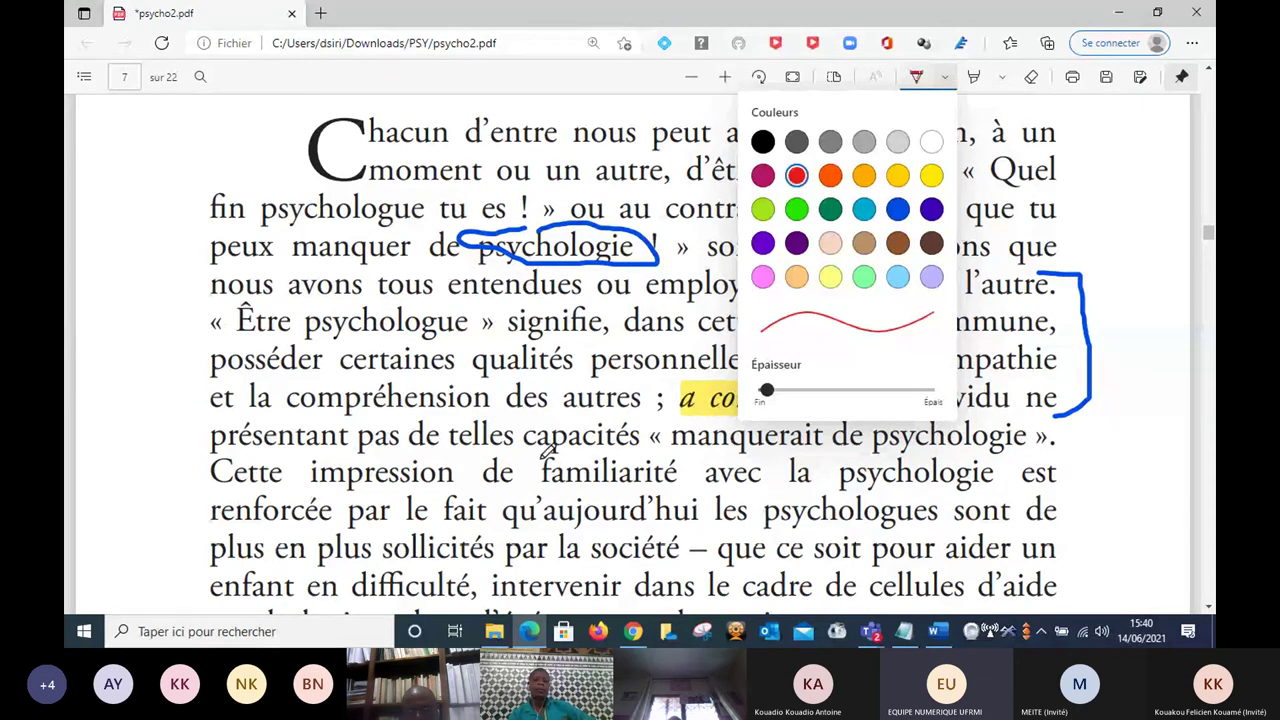
mouse_move(540, 460)
mouse_down()
mouse_move(548, 488)
mouse_move(686, 486)
mouse_move(686, 458)
mouse_up()
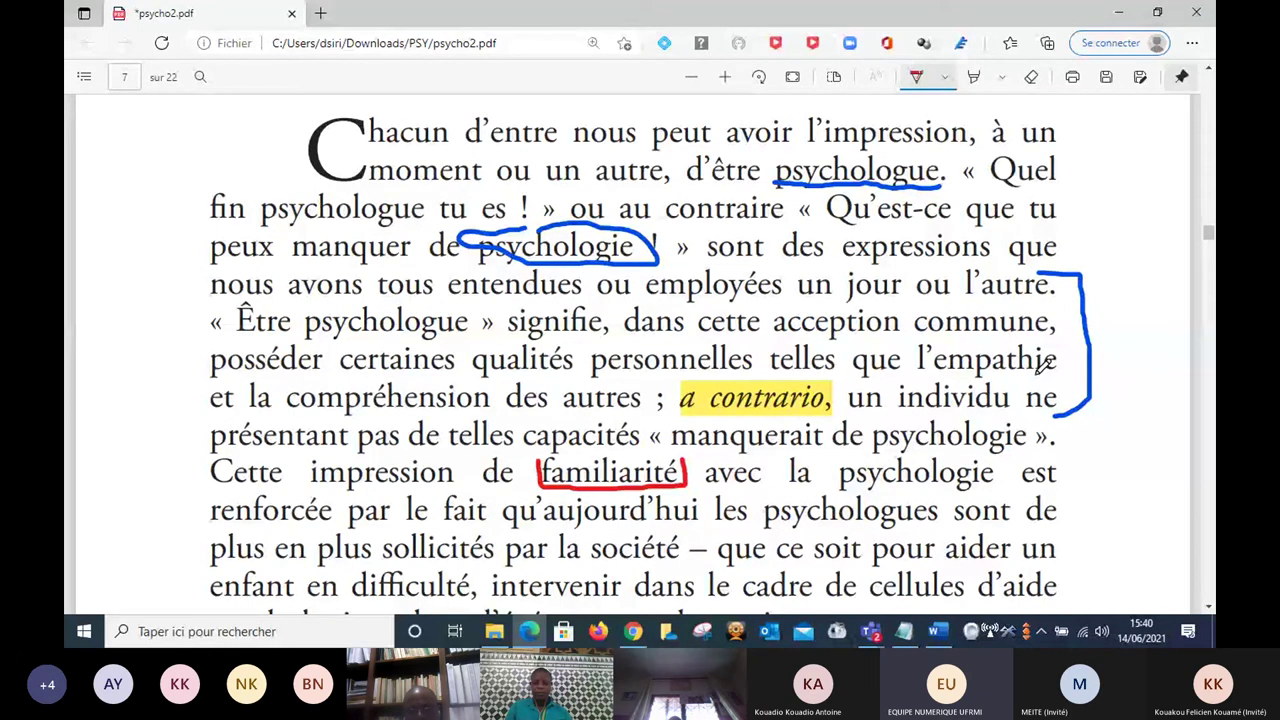
click(1031, 76)
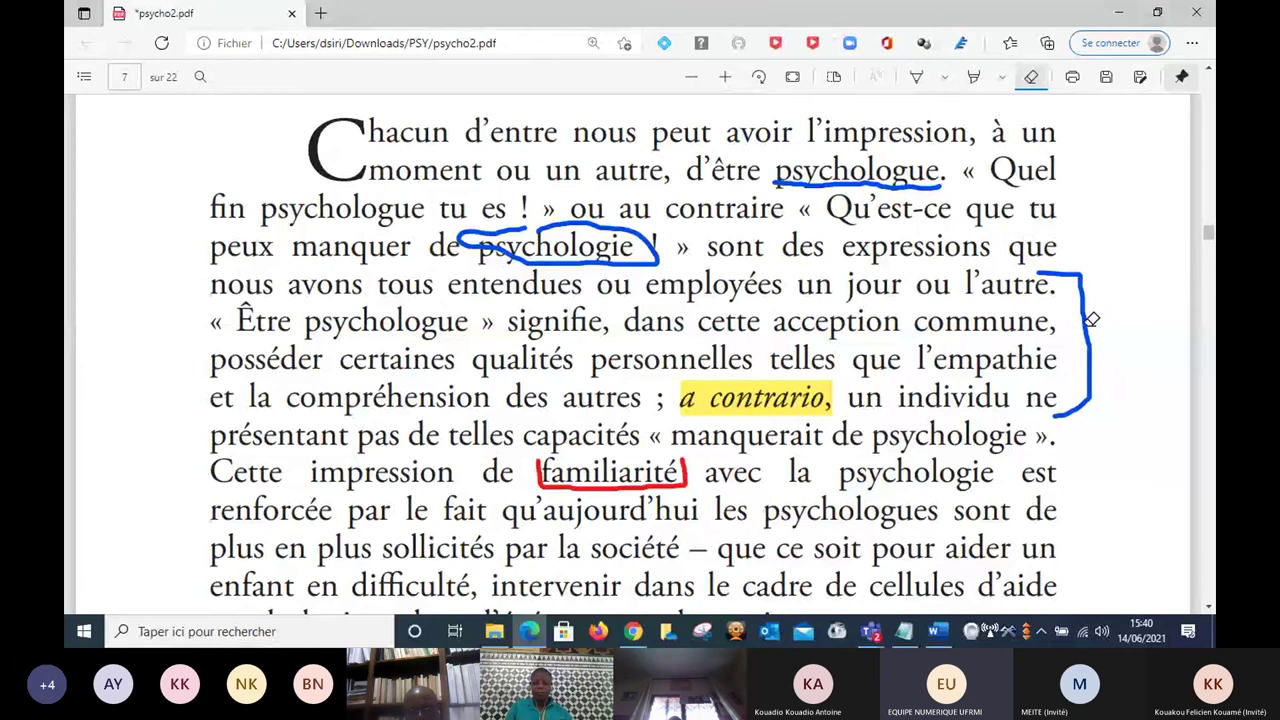
Erase the blue ink bracket beside the paragraph on page 7.
click(1092, 319)
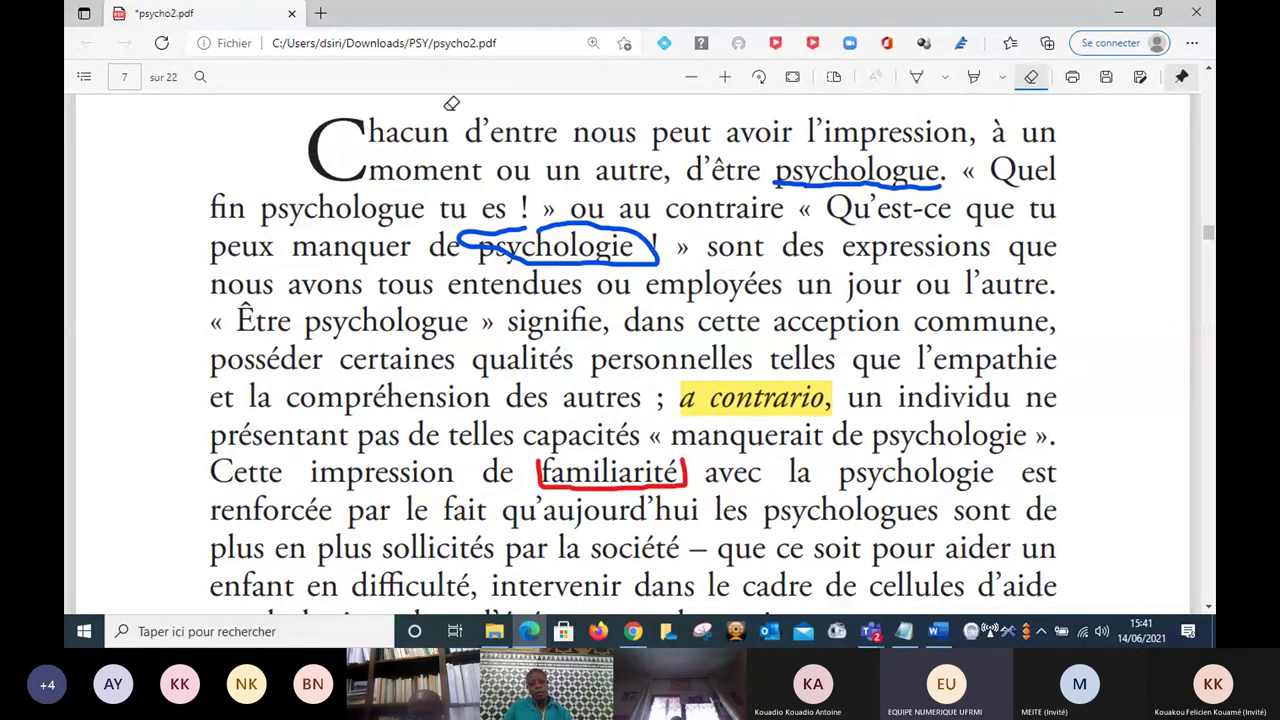
Close the psycho2.pdf tab, leaving without saving the annotations.
click(292, 16)
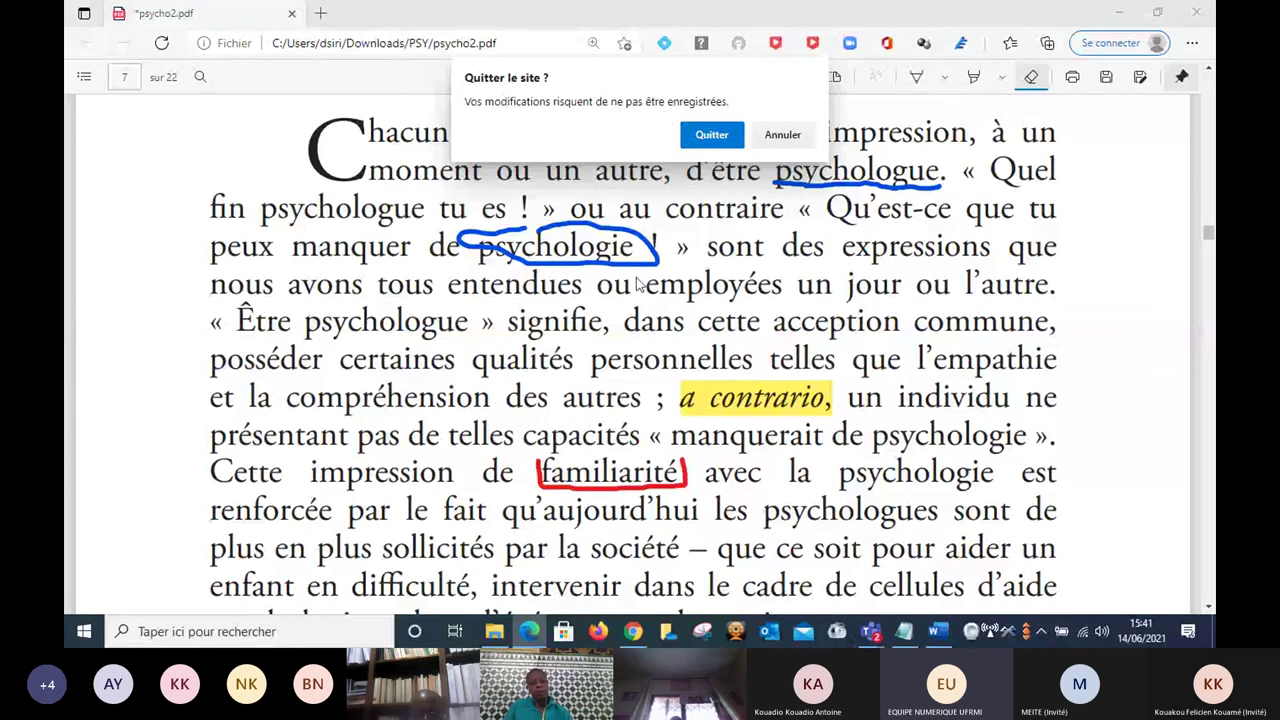
click(711, 137)
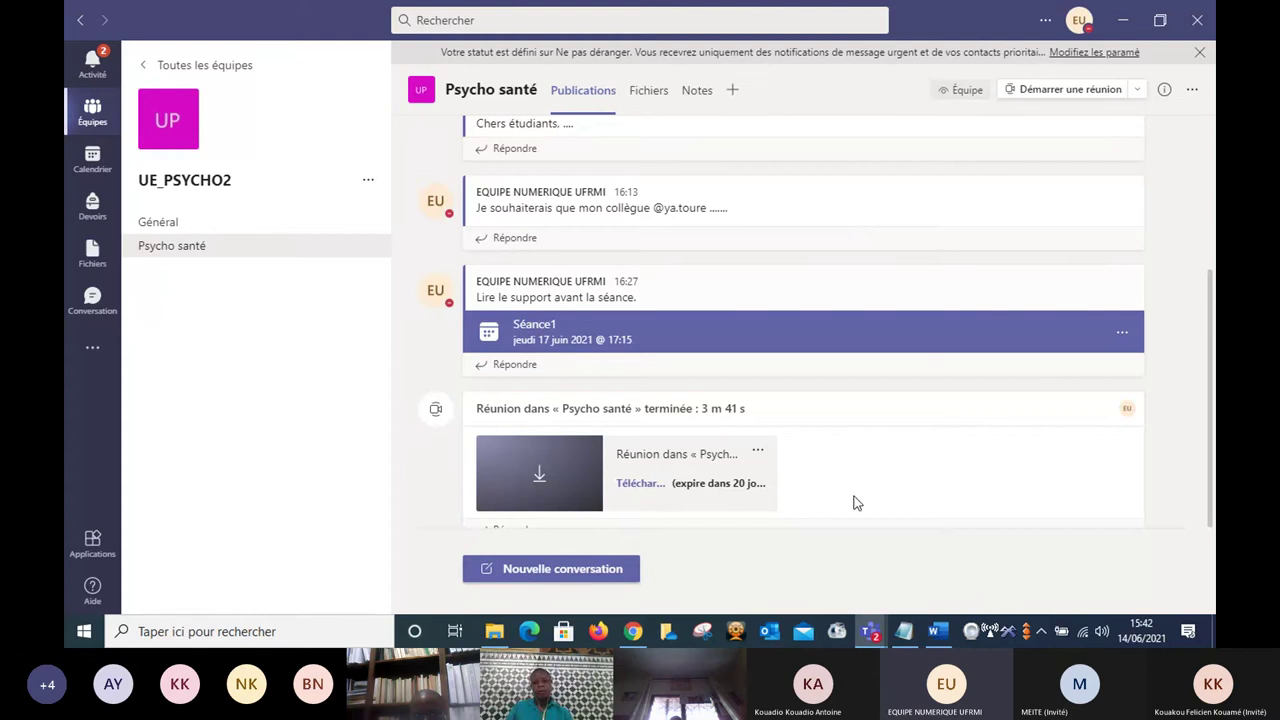
Bring the Séance 1 meeting window forward and open its Autres actions menu.
mouse_move(886, 622)
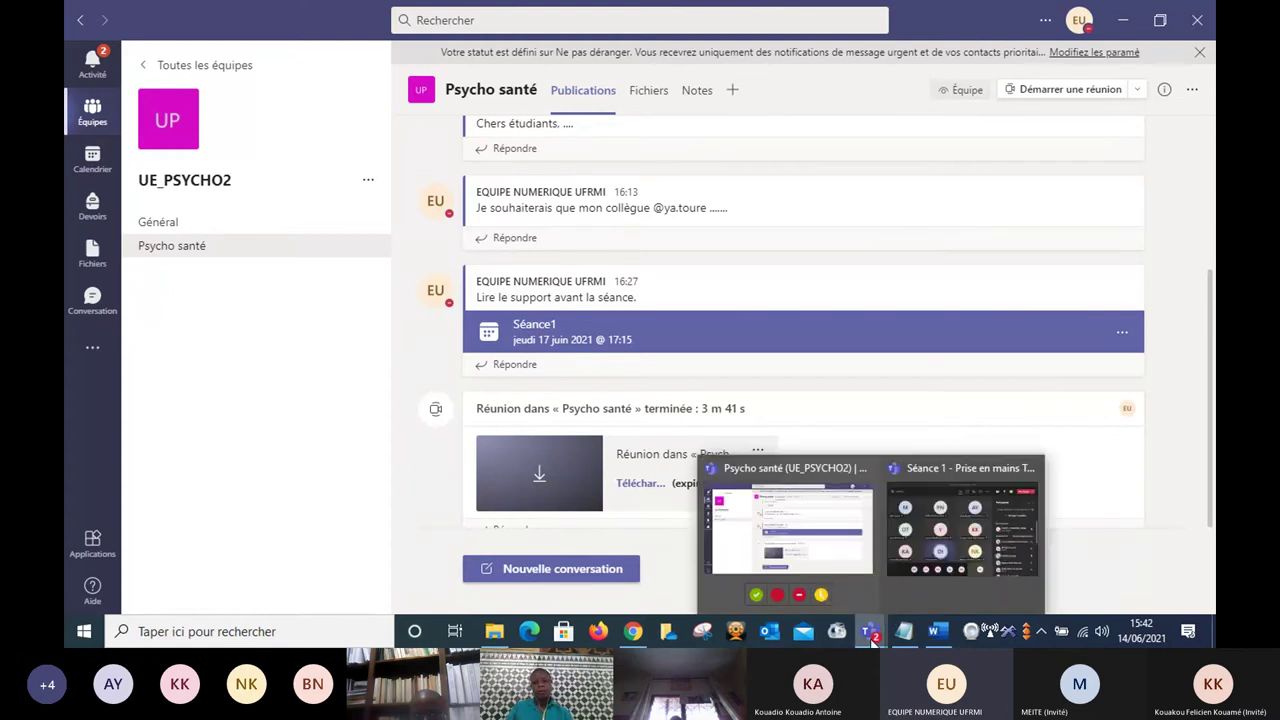
mouse_move(912, 583)
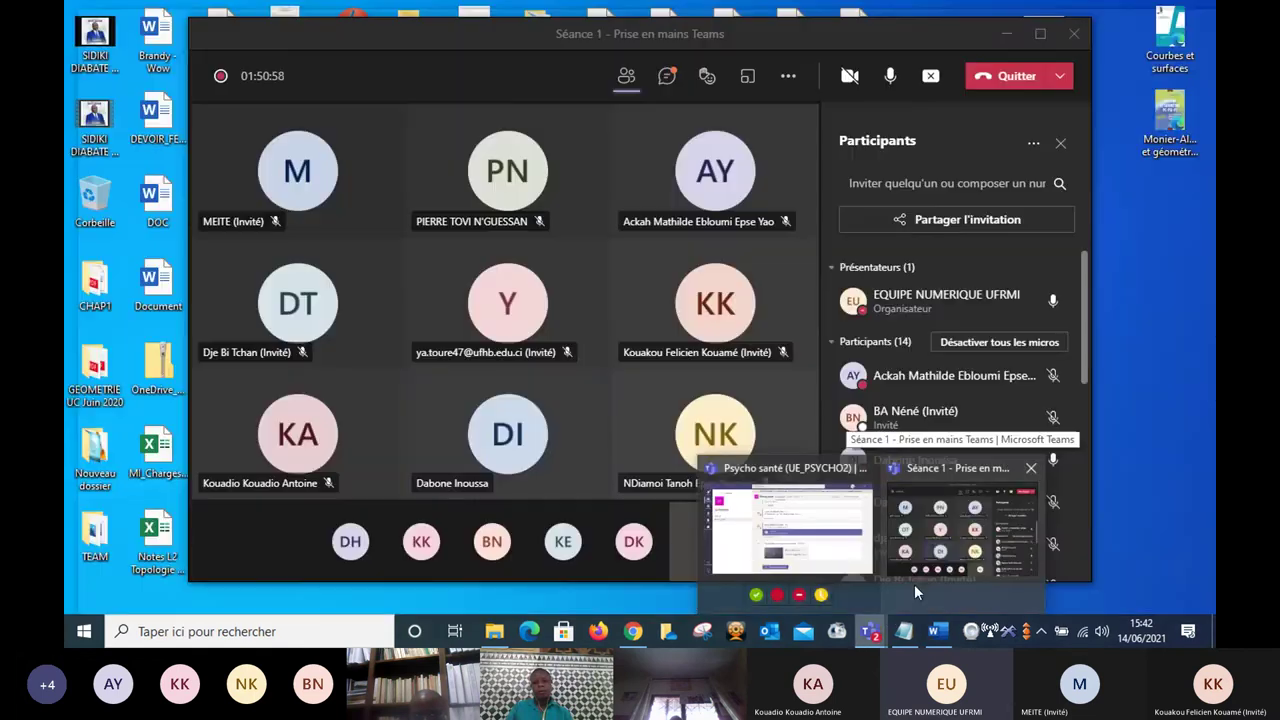
click(914, 584)
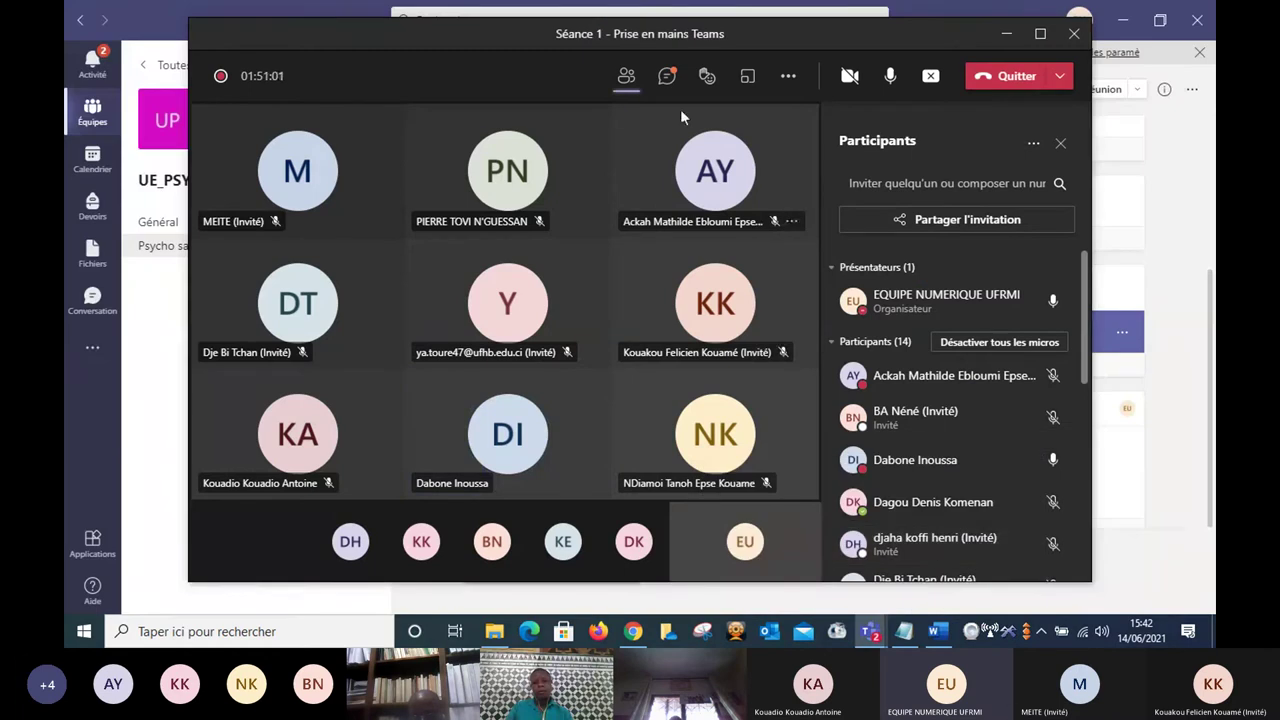
click(790, 78)
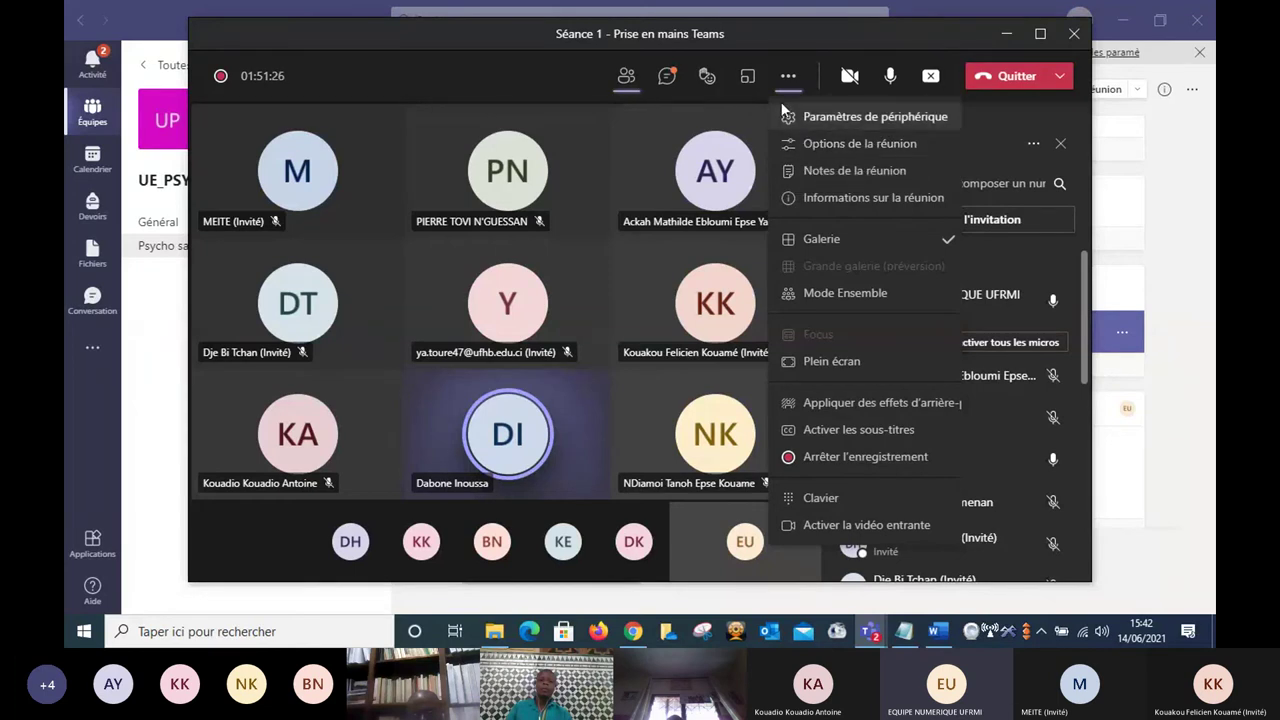
Open Options de la réunion and set 'Qui peut présenter ?' to 'Moi uniquement'.
click(838, 146)
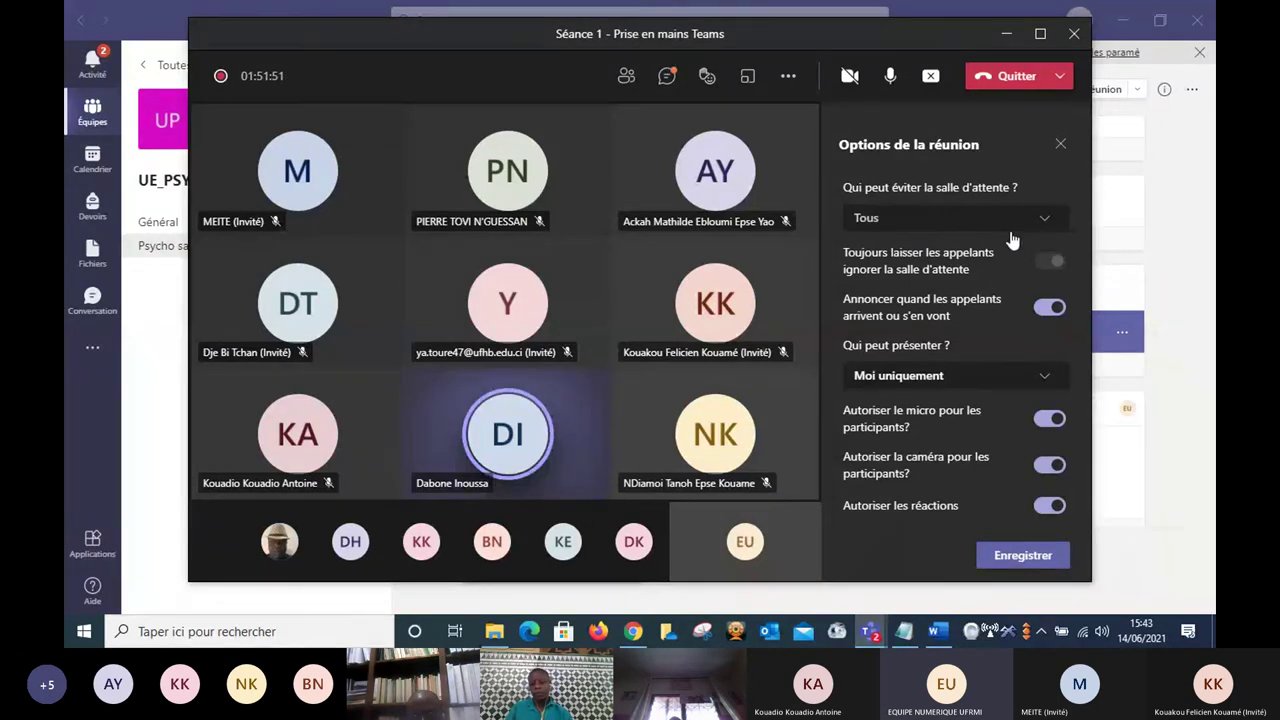
click(1046, 385)
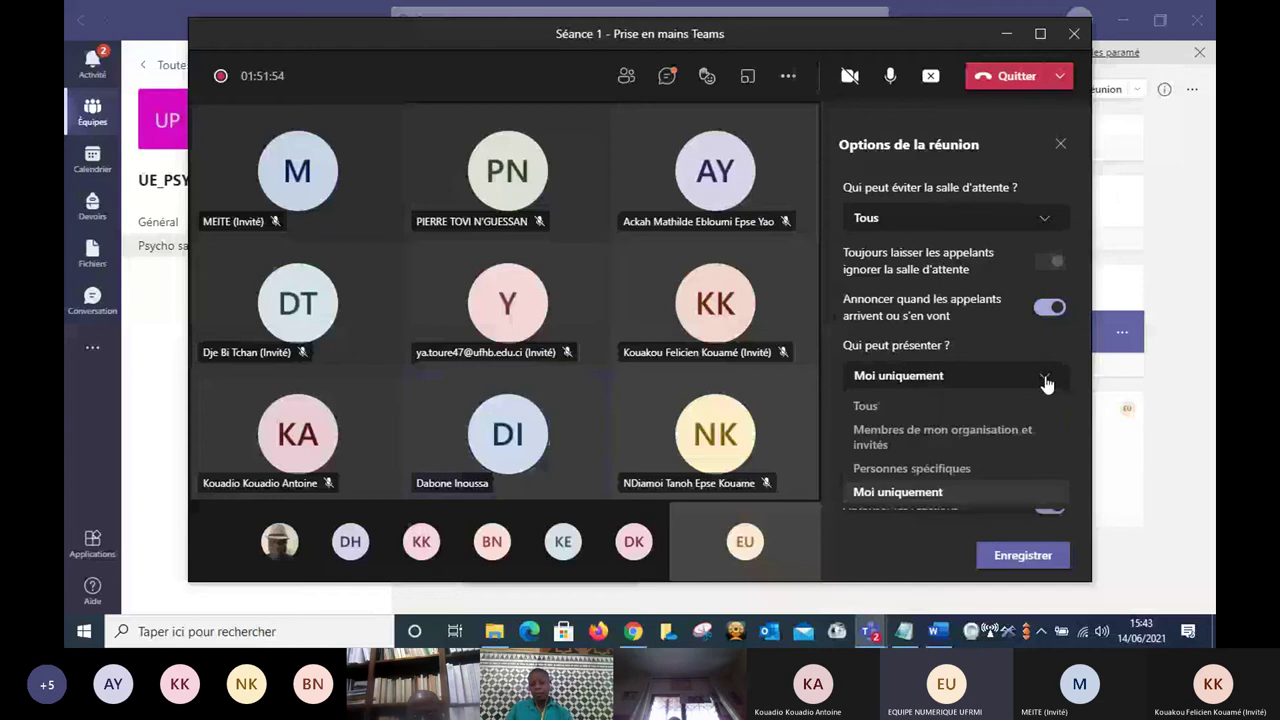
click(932, 494)
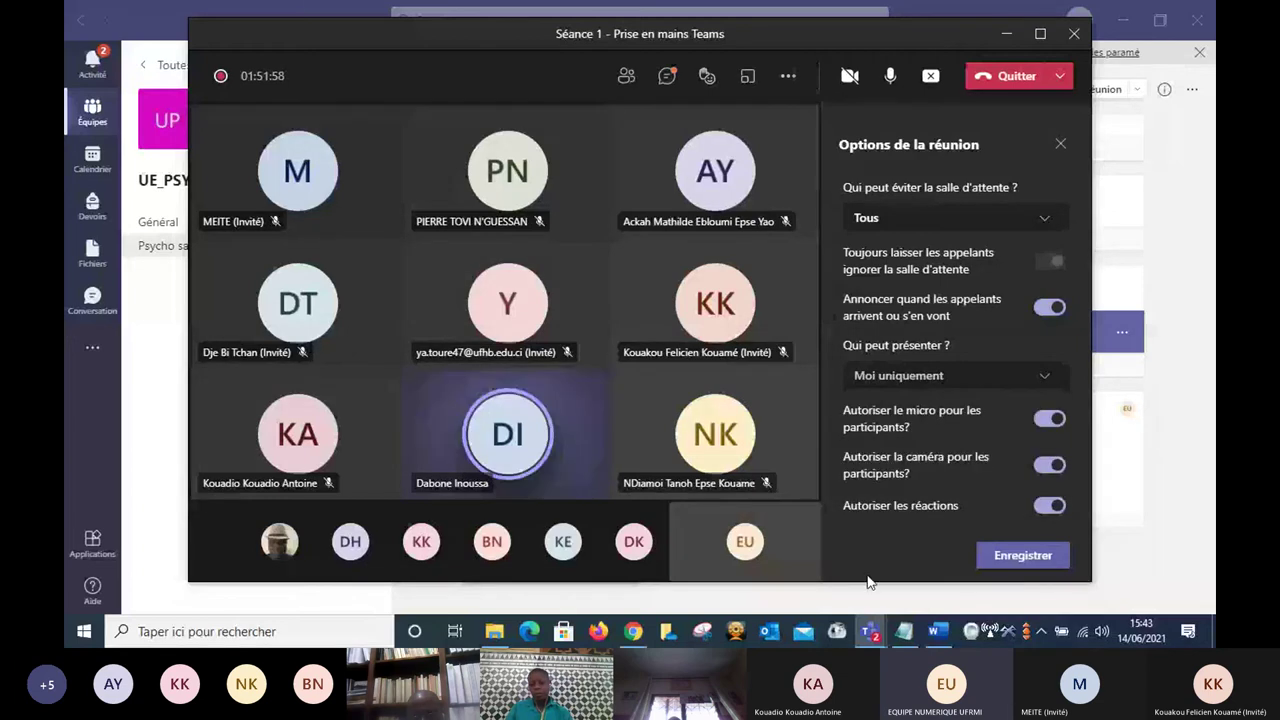